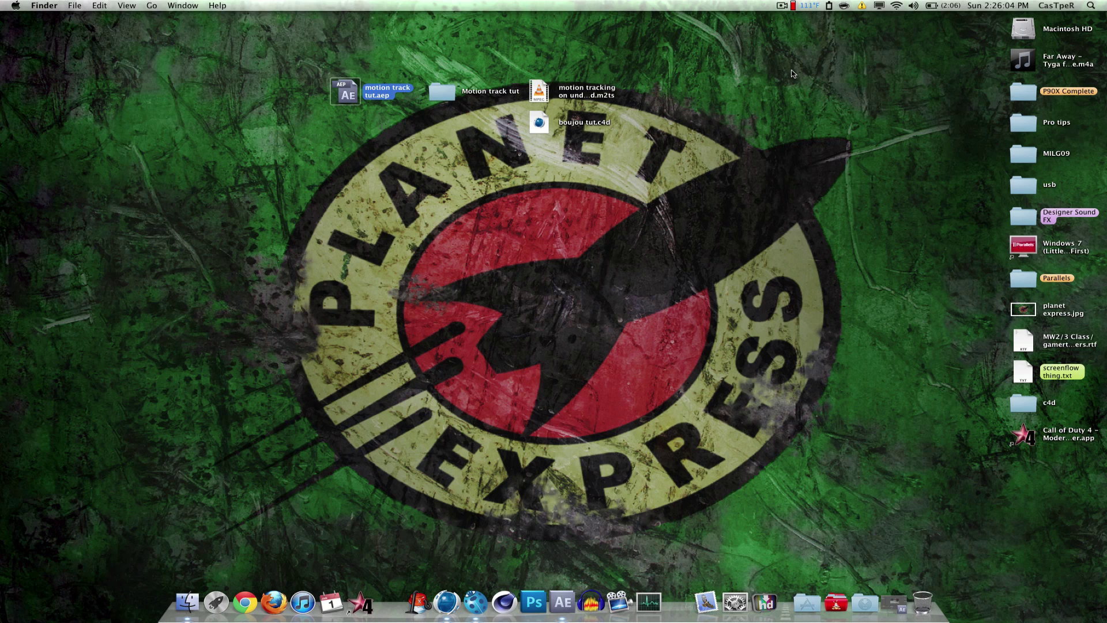
- Bring After Effects forward and set the composition preview resolution to Third
left_click(565, 270)
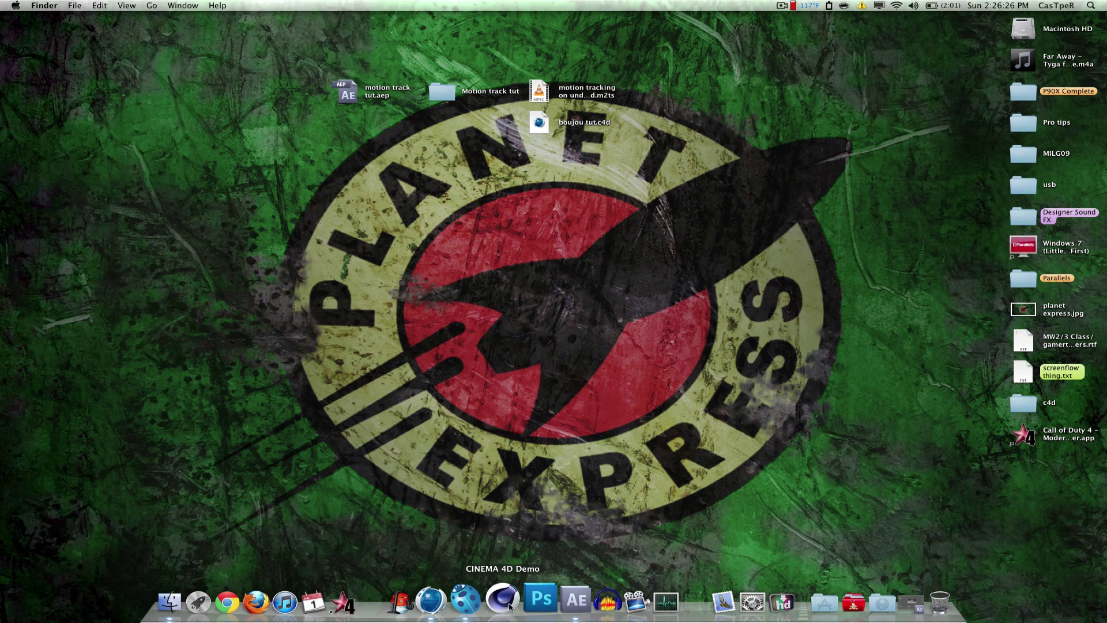
left_click(568, 600)
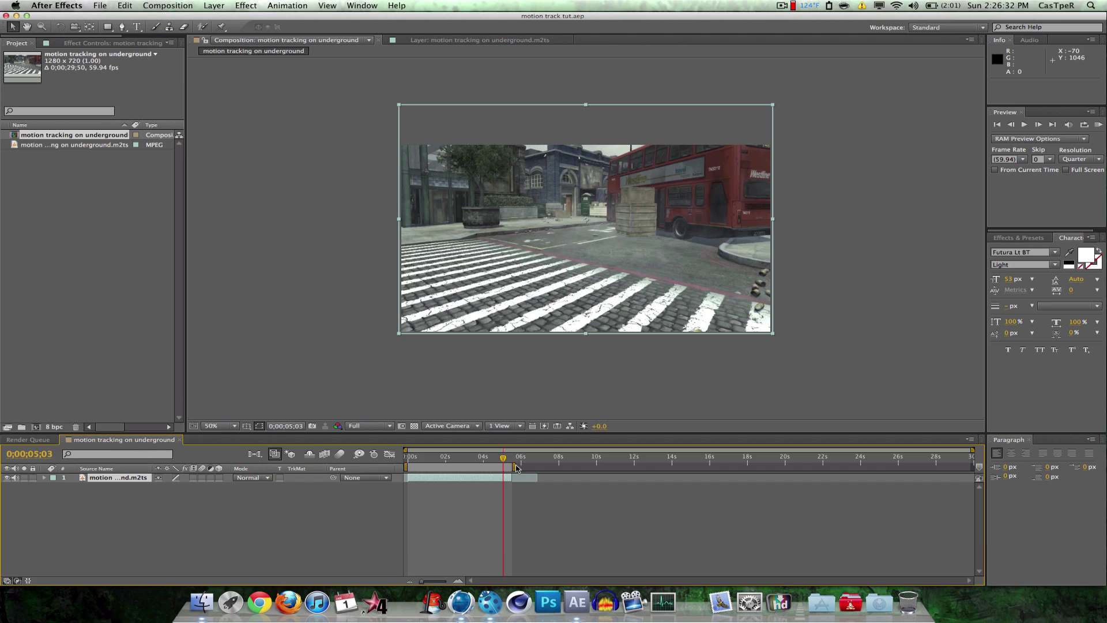
left_click_drag(424, 459, 408, 457)
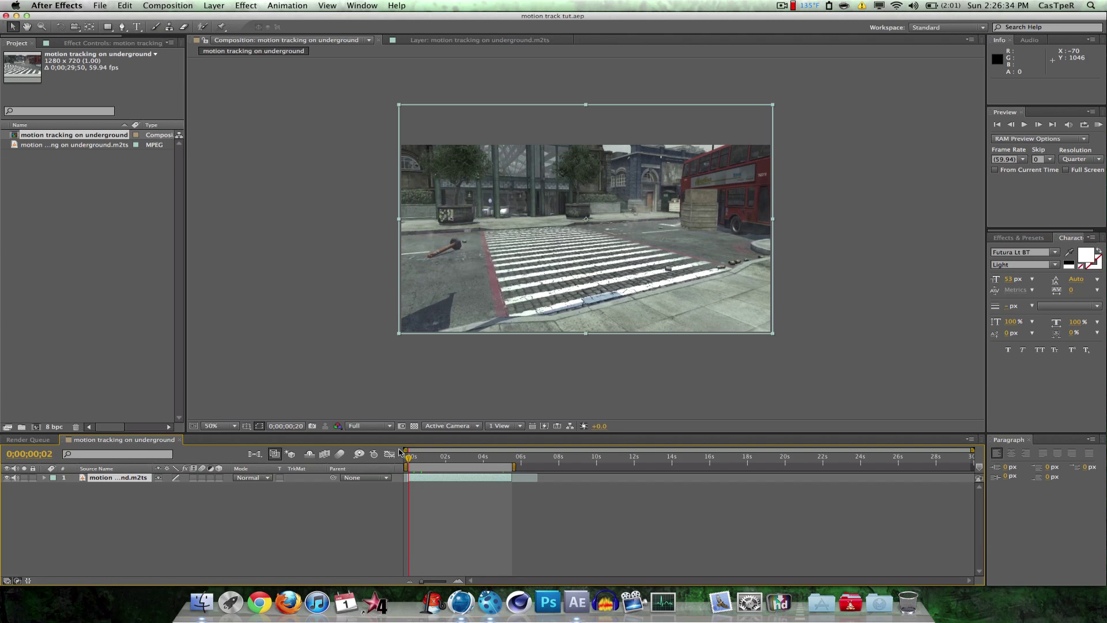
left_click(370, 426)
left_click(370, 472)
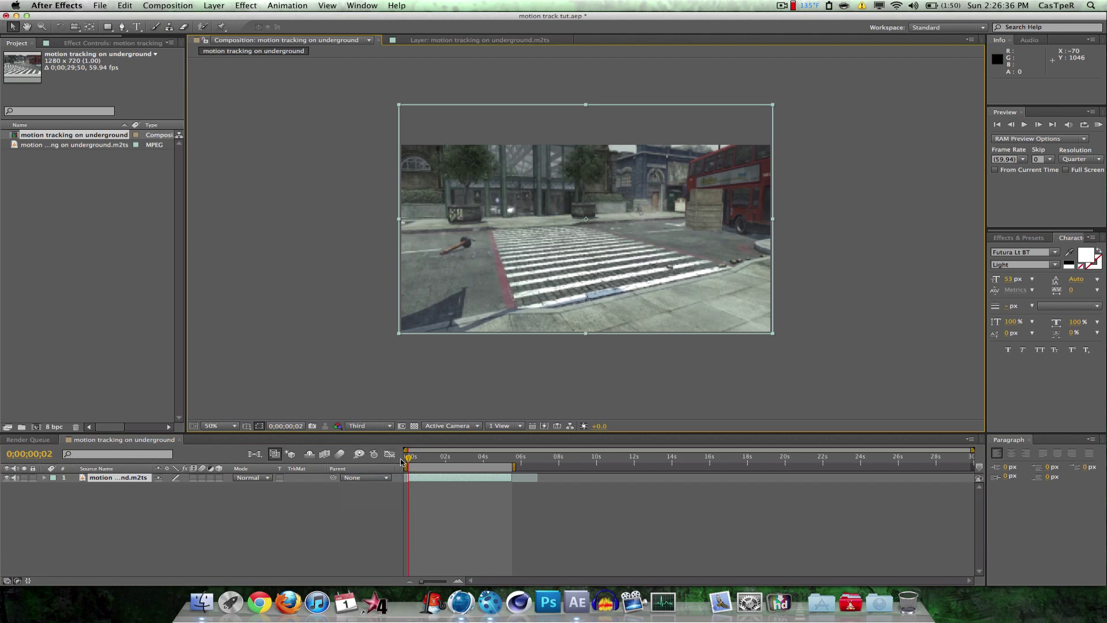
left_click_drag(408, 458, 506, 463)
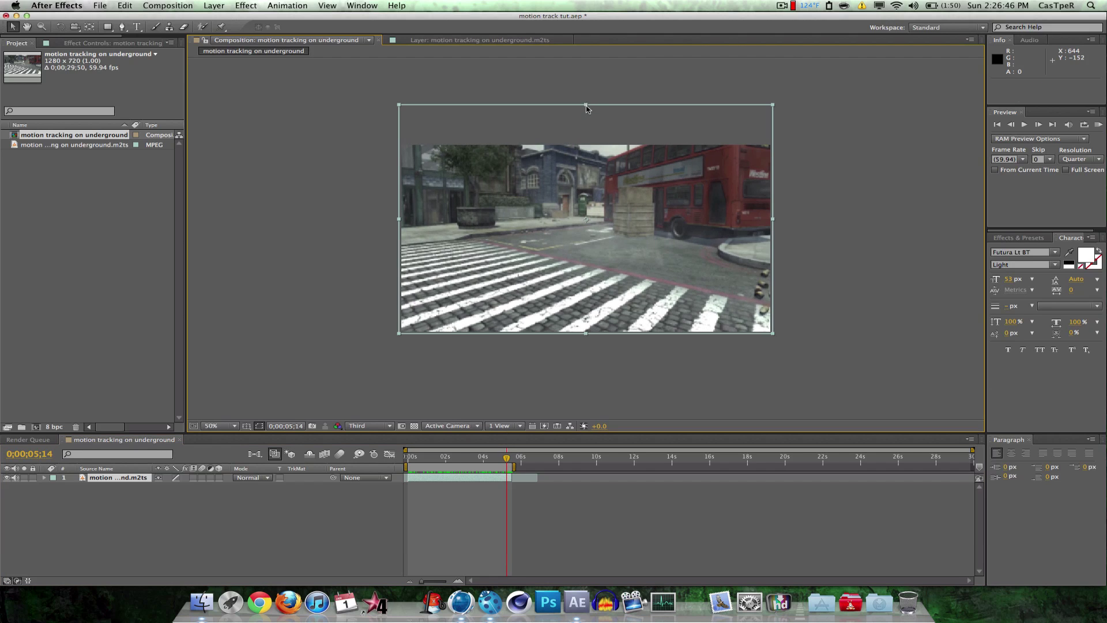
- Squash the footage layer vertically to 80%, then undo it and deselect the layer
left_click_drag(586, 108, 586, 146)
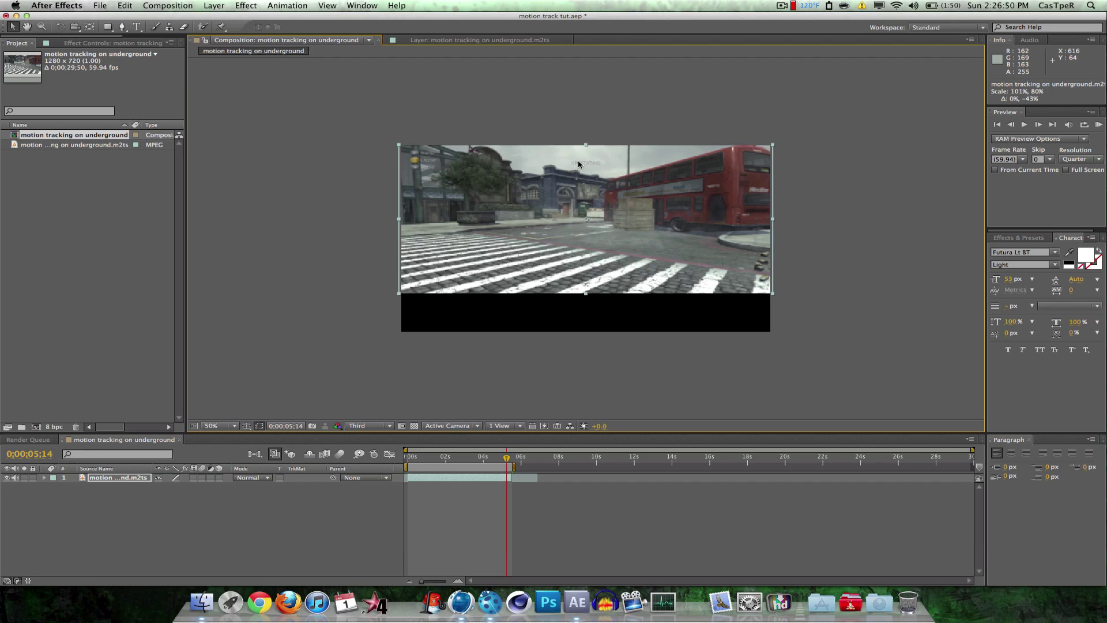
key("super+z")
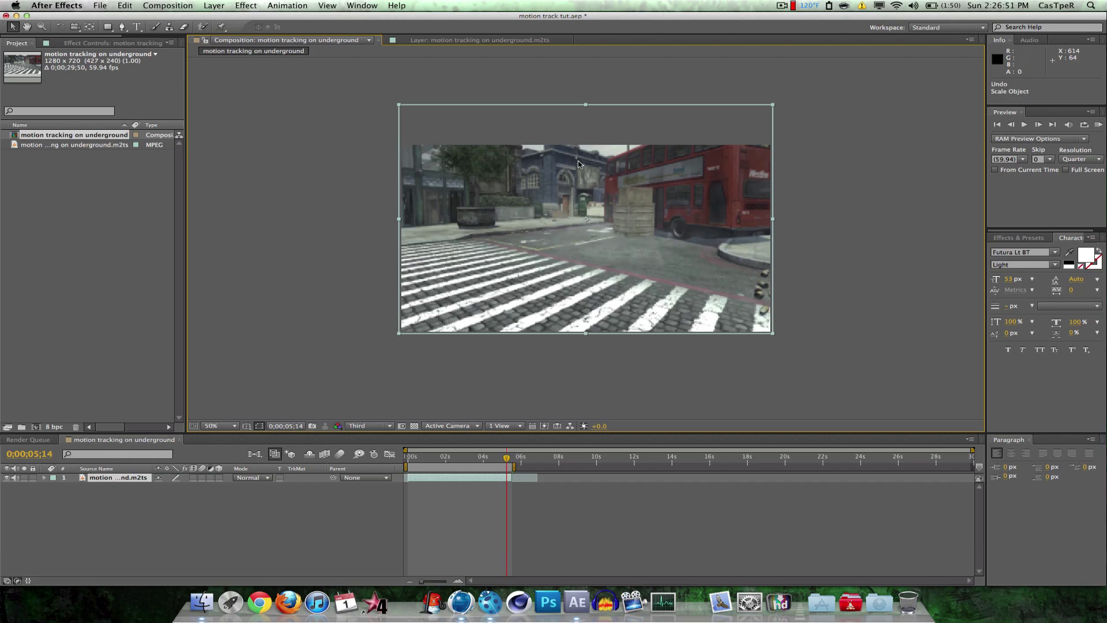
left_click(652, 88)
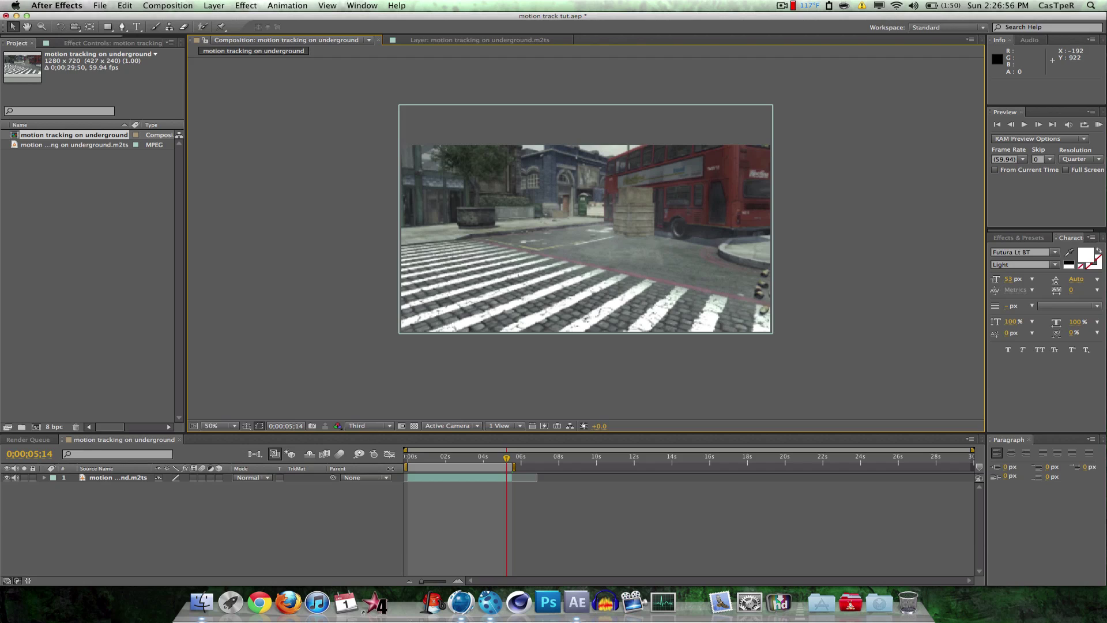
- Inspect the m2ts footage item's details in the Project panel, then deselect it
left_click(92, 151)
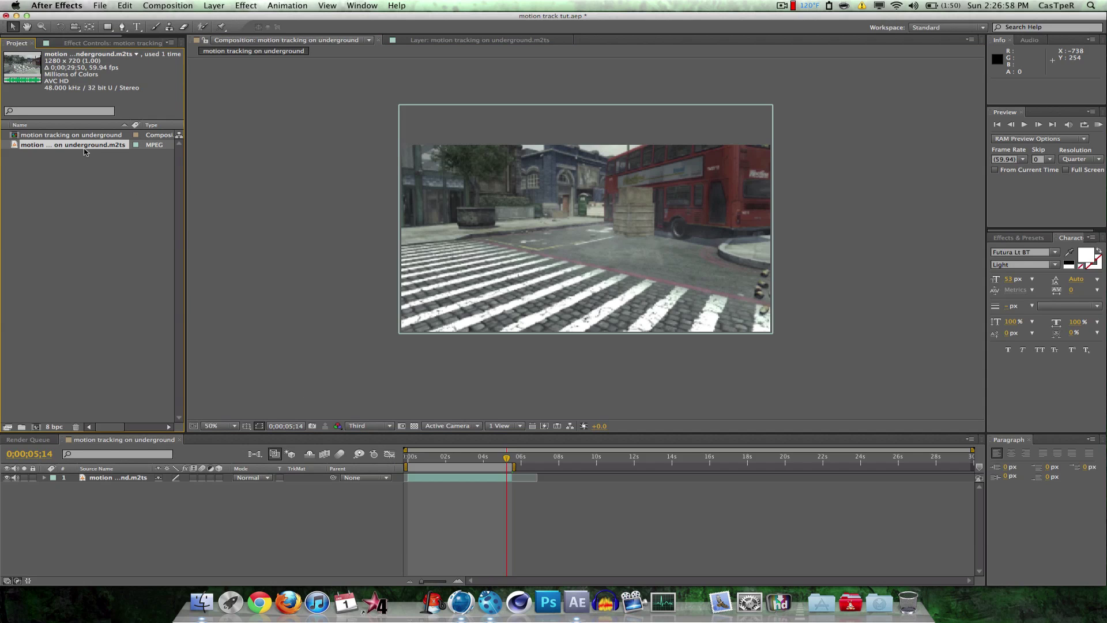
right_click(63, 175)
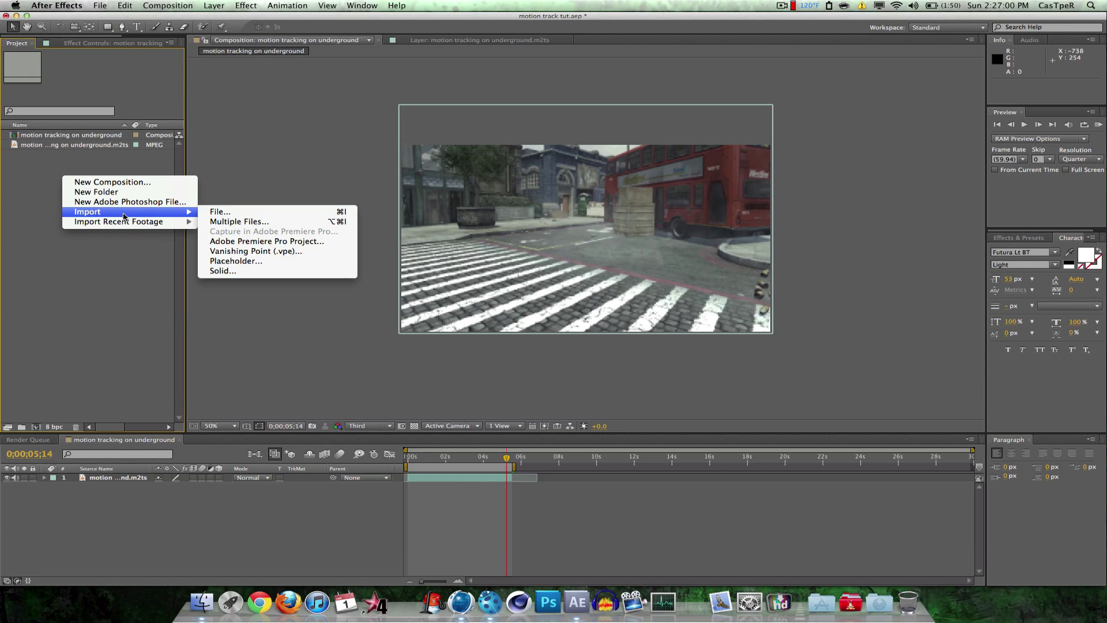
left_click(40, 194)
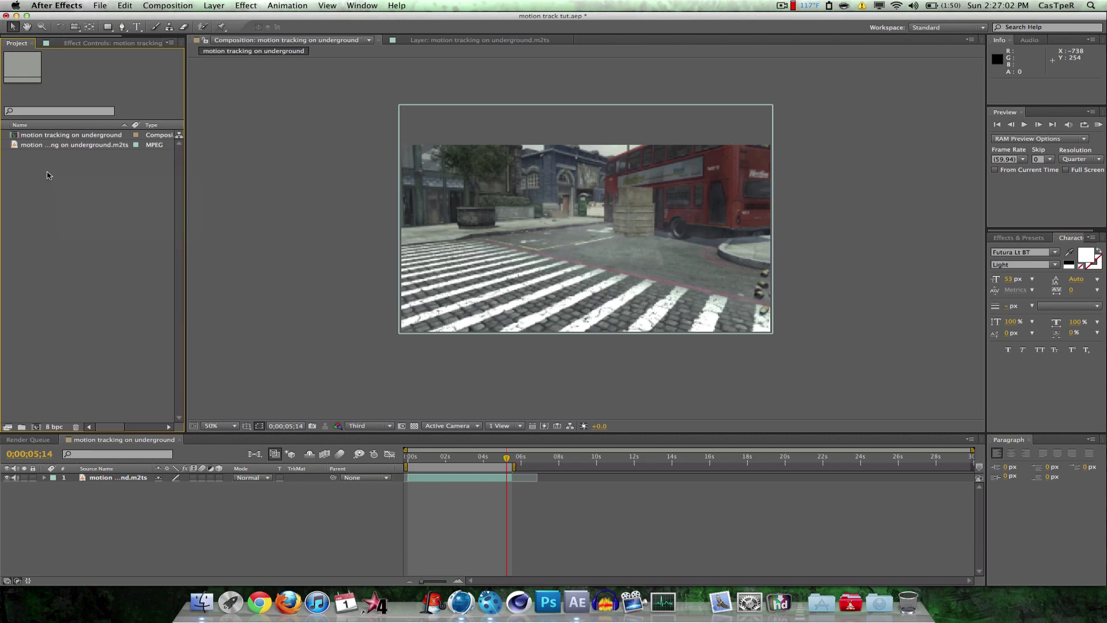
left_click(62, 147)
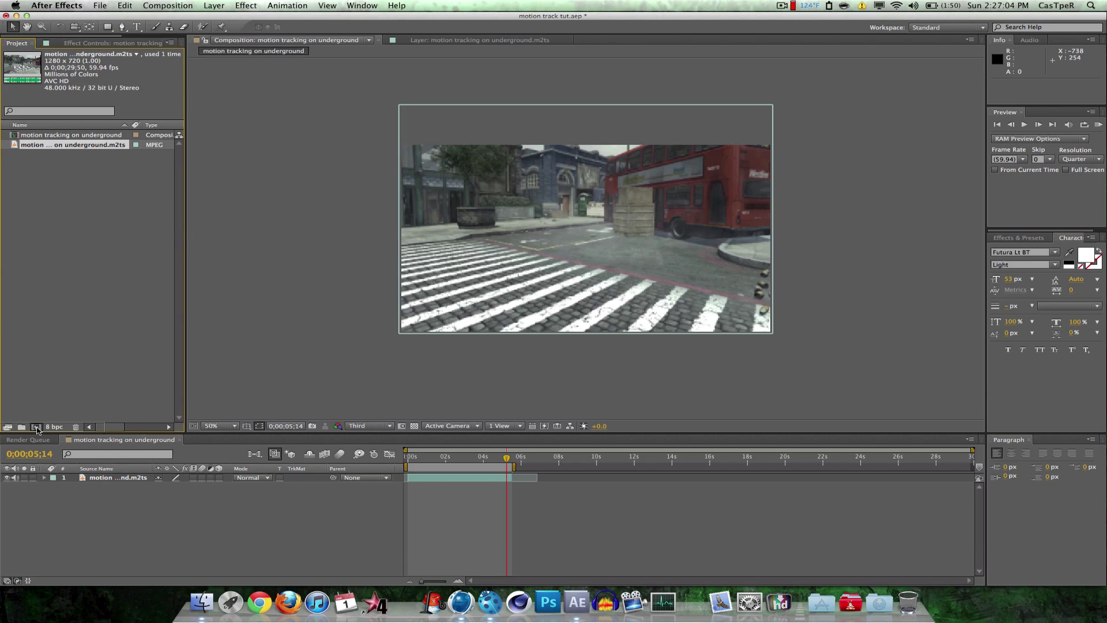
left_click(82, 216)
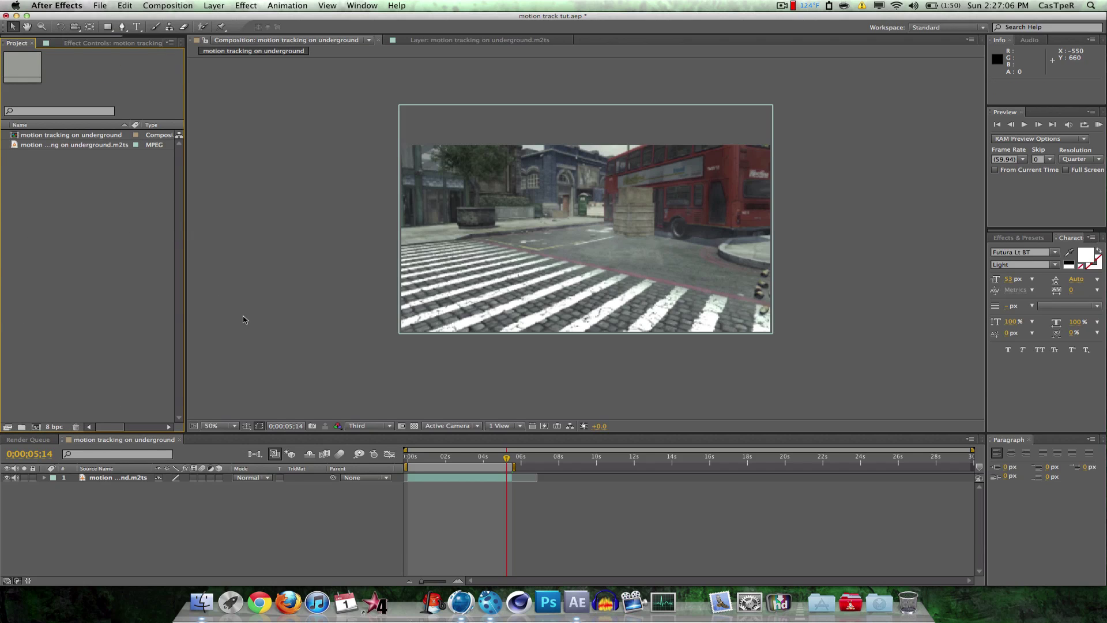
- Switch the viewer preview resolution to Quarter and scrub the footage to check it
left_click(316, 329)
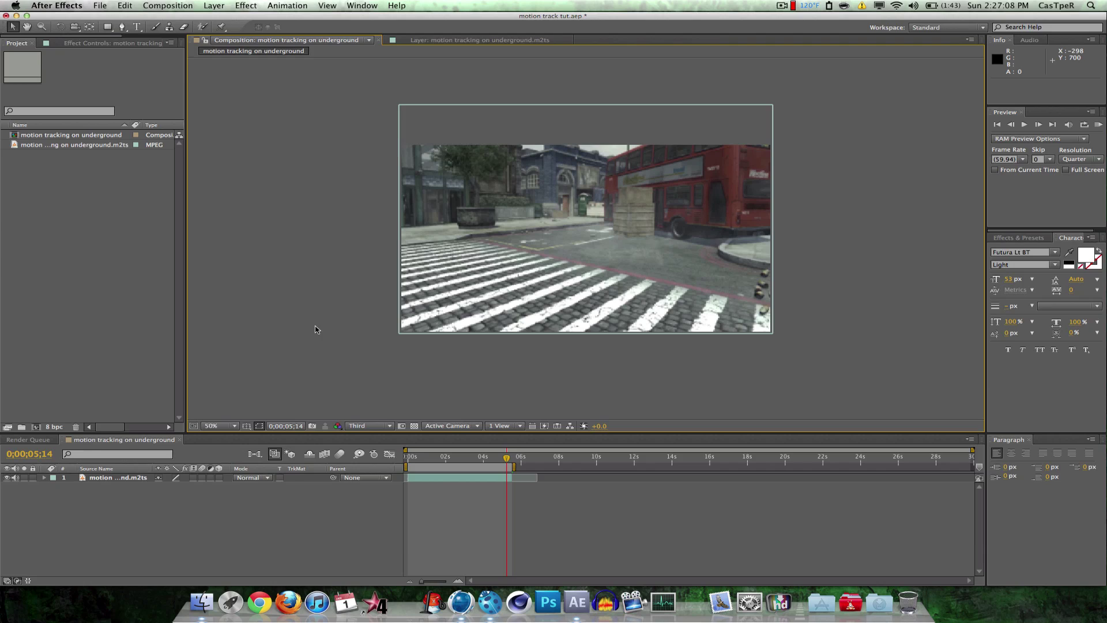
left_click(372, 429)
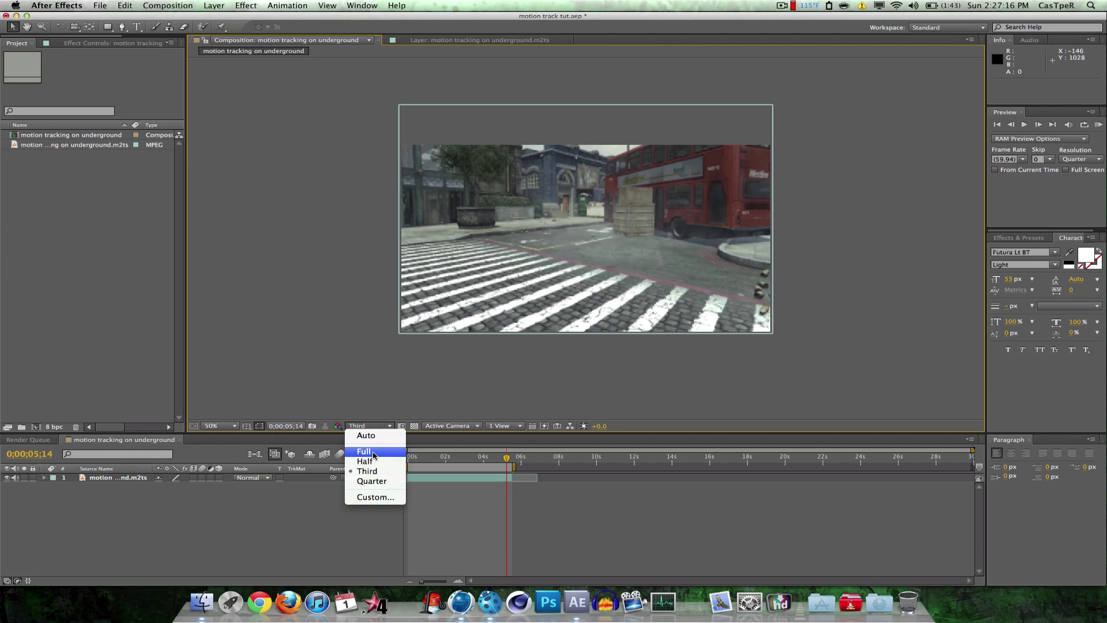
left_click(372, 481)
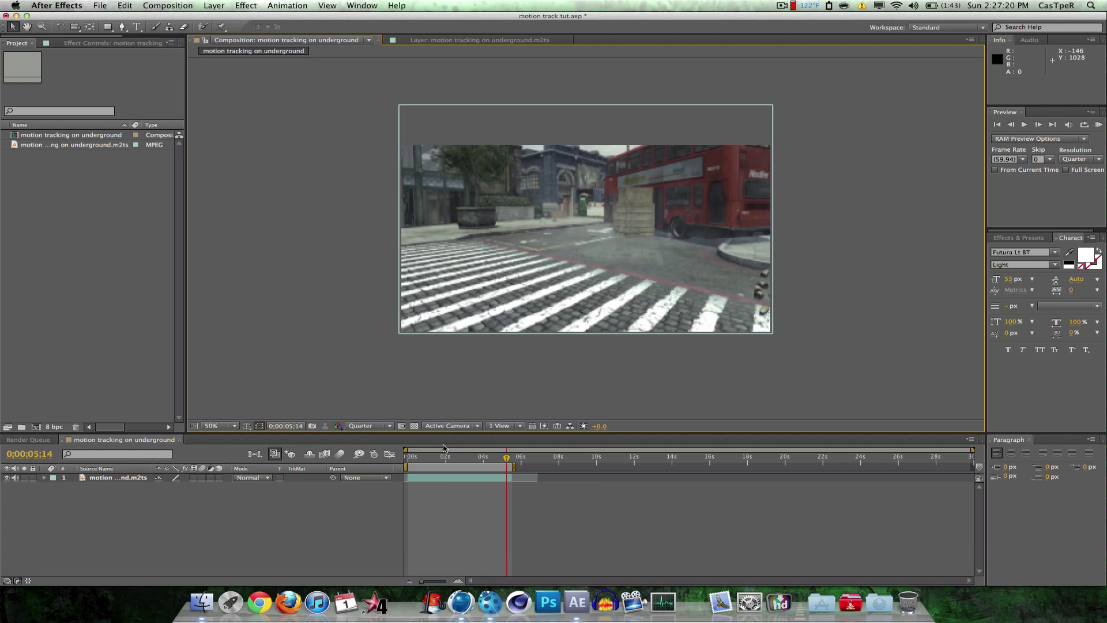
mouse_move(502, 460)
left_mouse_down()
mouse_move(408, 460)
mouse_move(509, 460)
left_mouse_up()
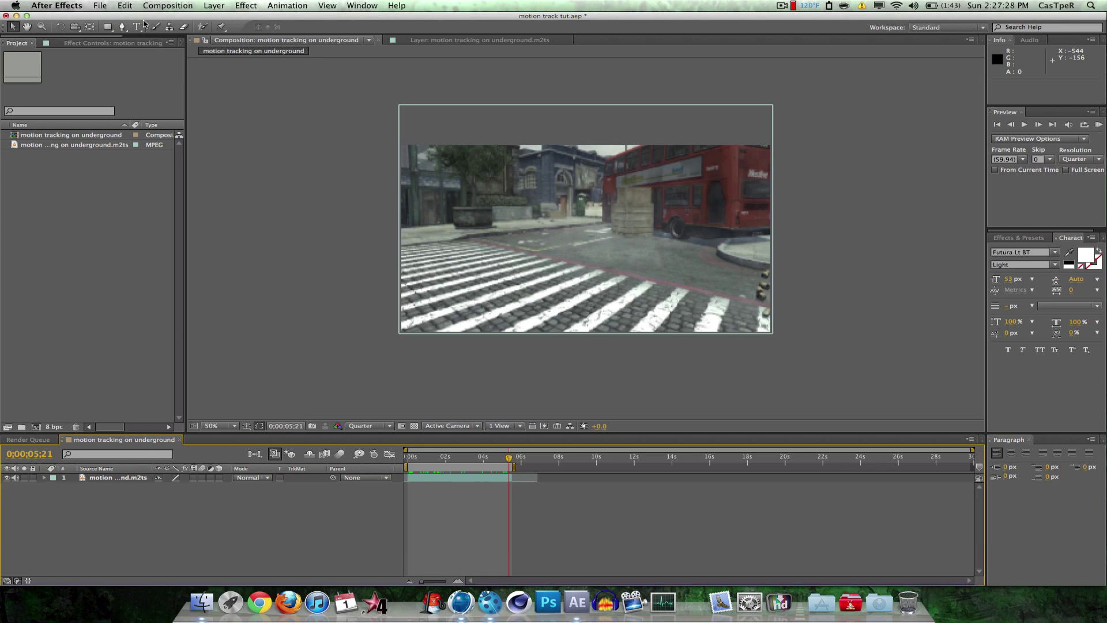
- Add the composition to the Render Queue and delete the old queue items 1 and 2
left_click(176, 5)
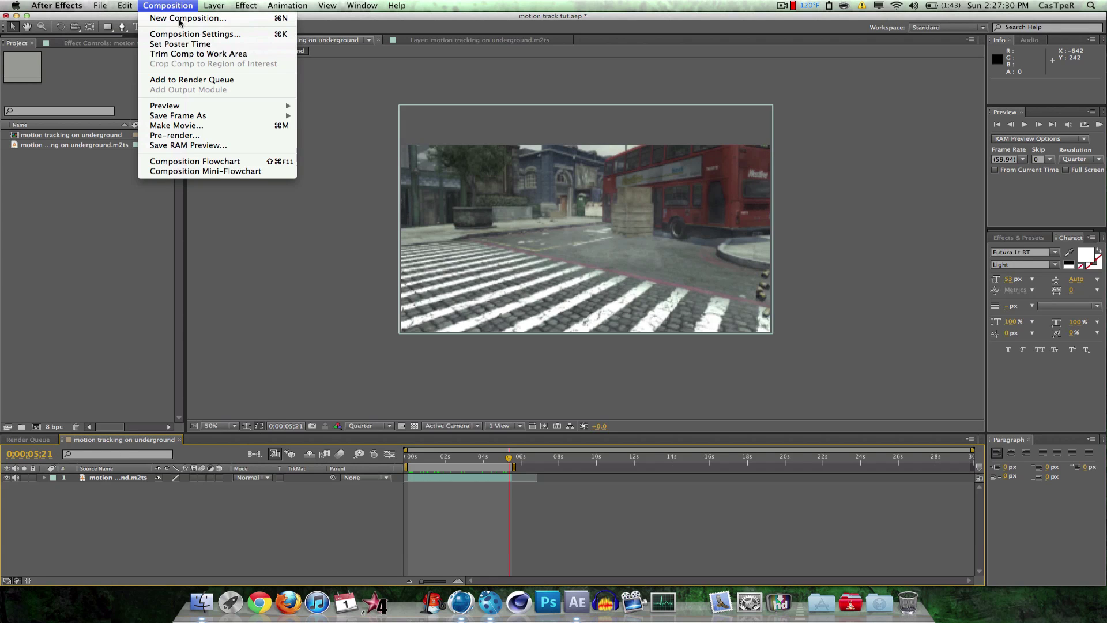
left_click(183, 82)
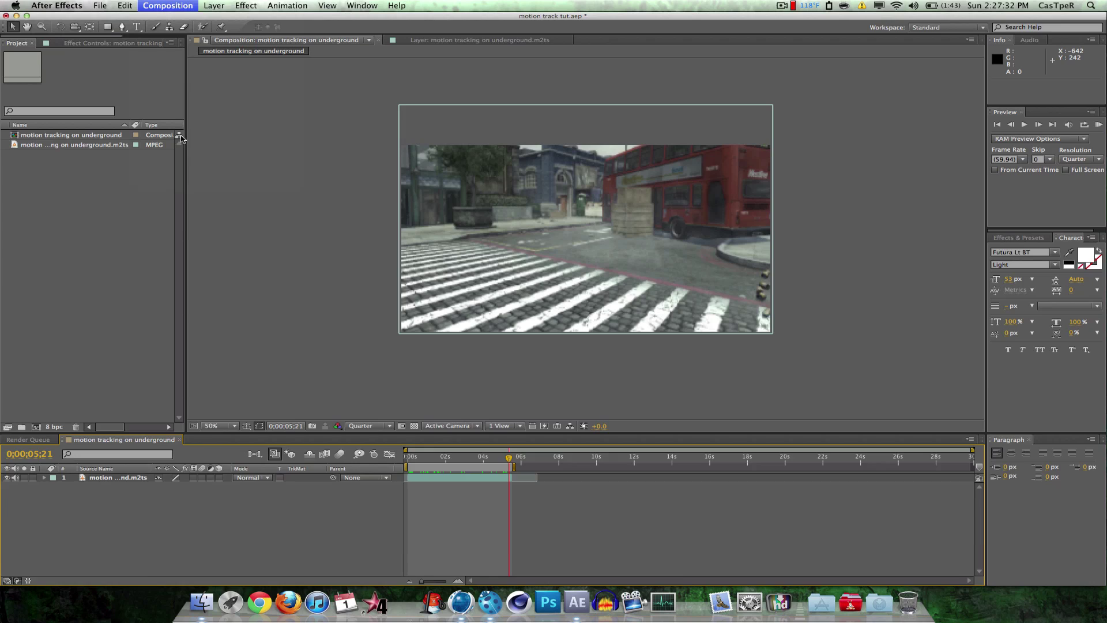
left_click(113, 489)
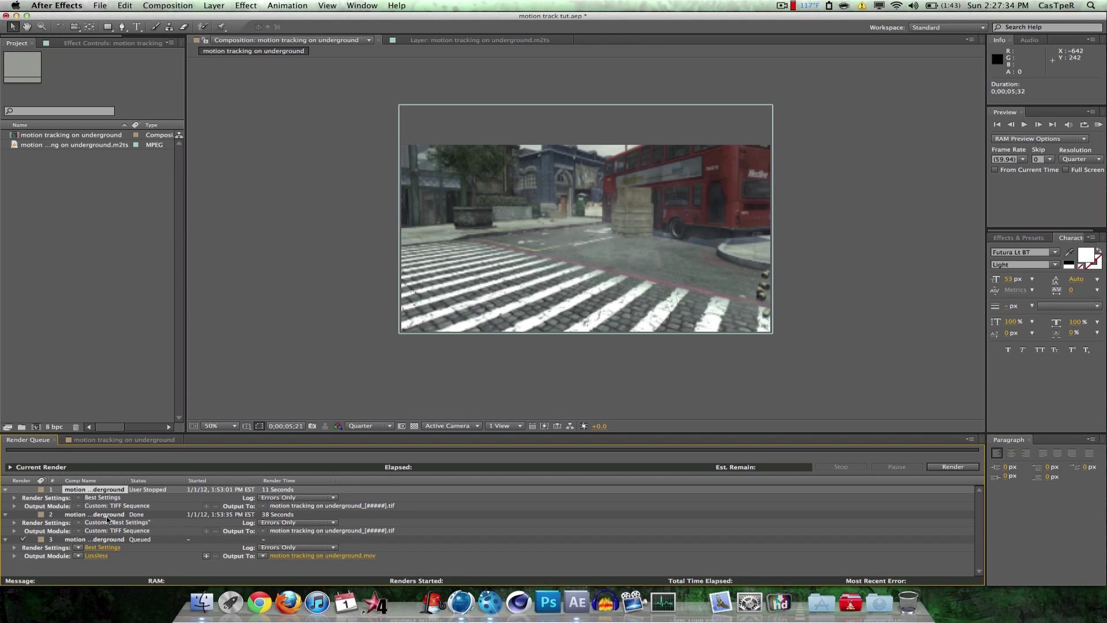
left_click(103, 514, "shift")
key("Delete")
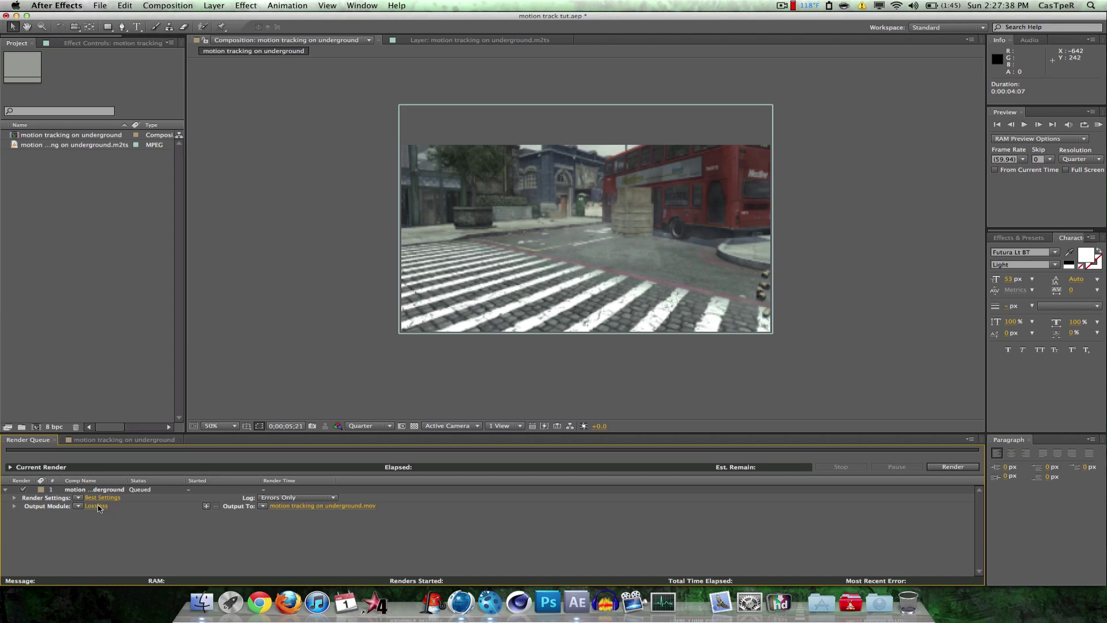
- Change the output module format from Lossless to TIFF Sequence
left_click(96, 506)
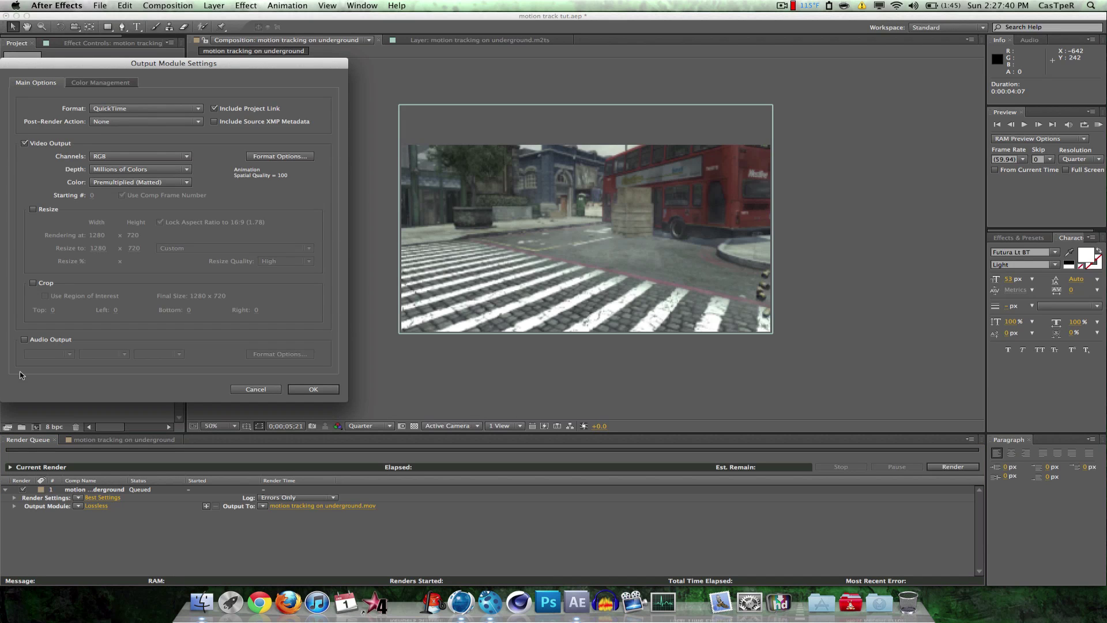
left_click(110, 110)
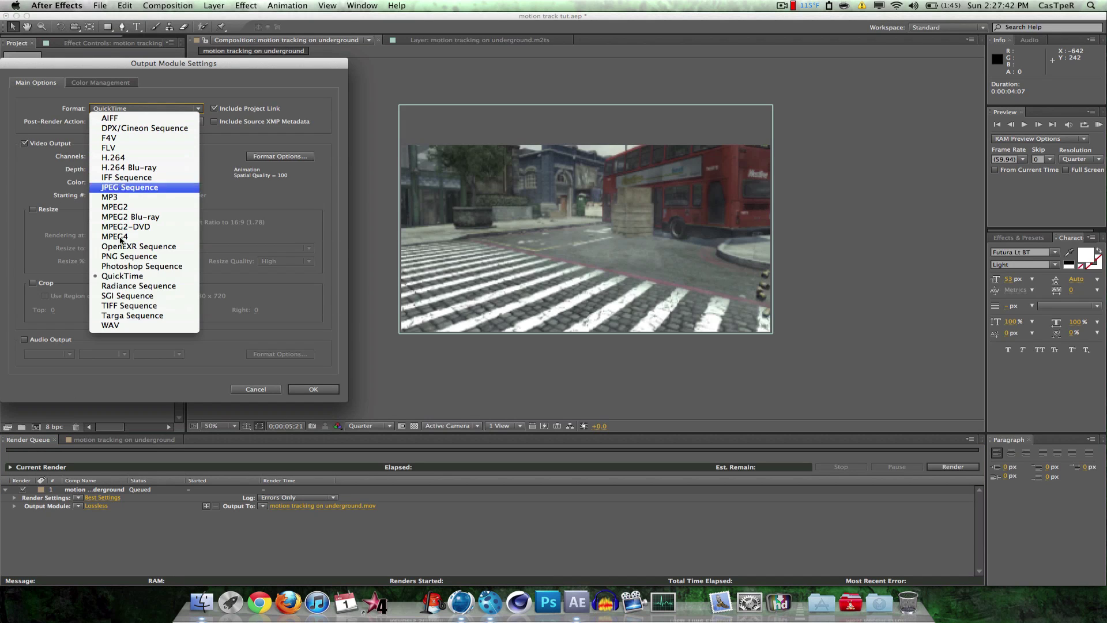
left_click(130, 307)
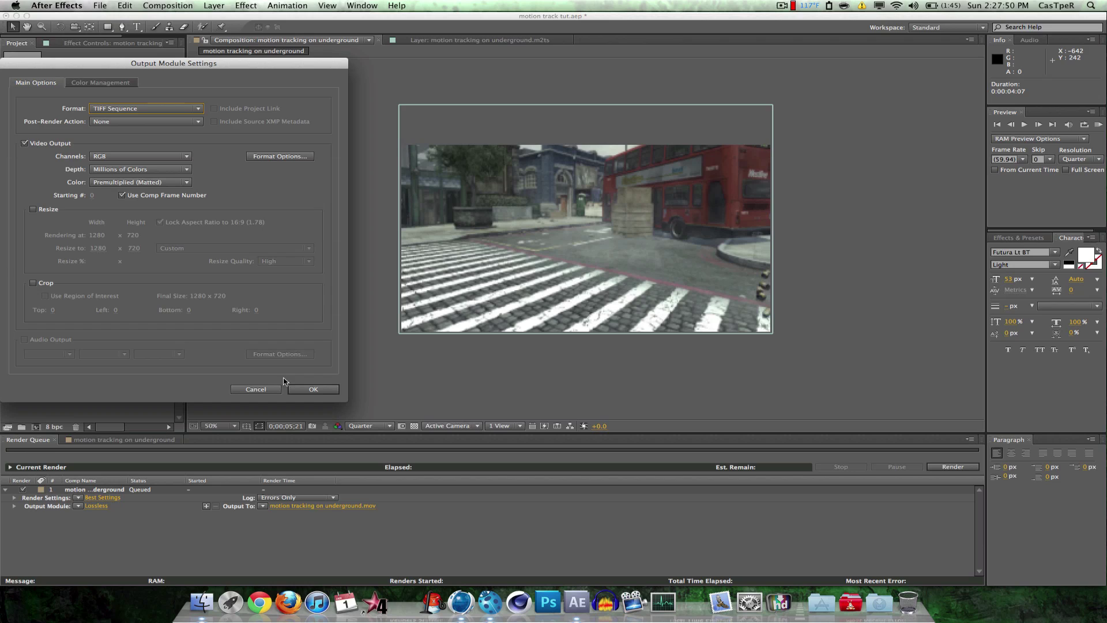
left_click(312, 390)
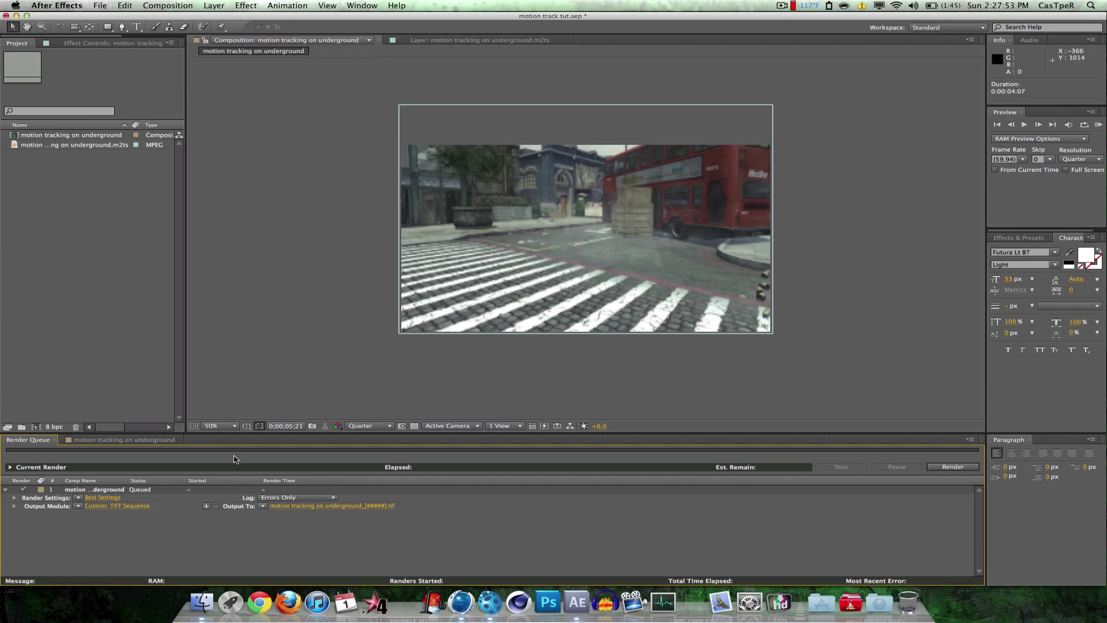
- Give the Best Settings render a custom frame rate of 30 fps
left_click(107, 499)
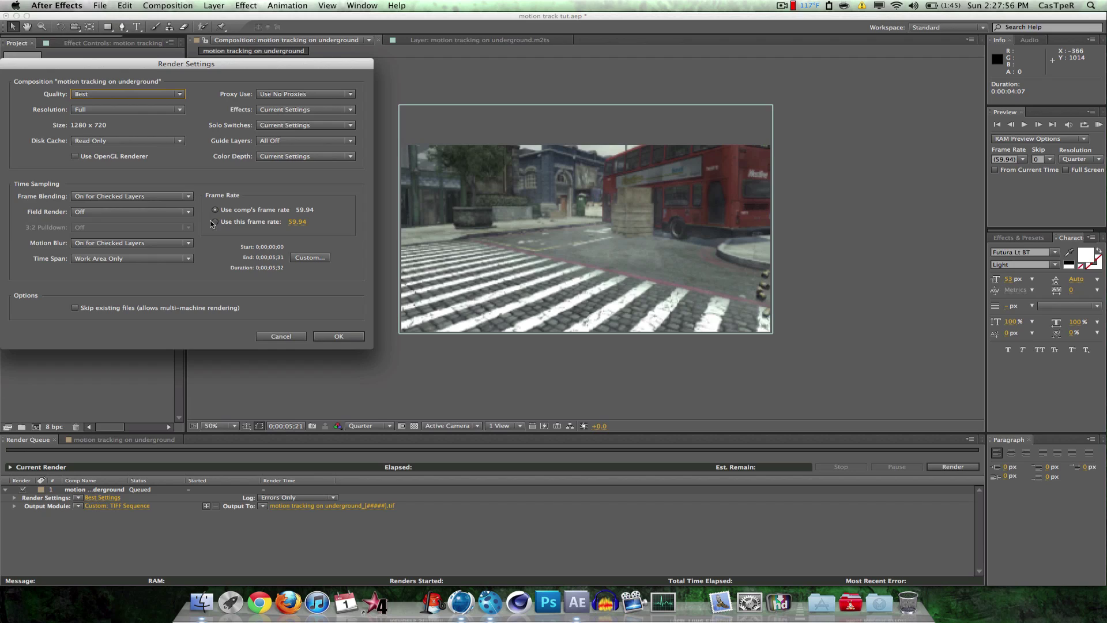
left_click(300, 222)
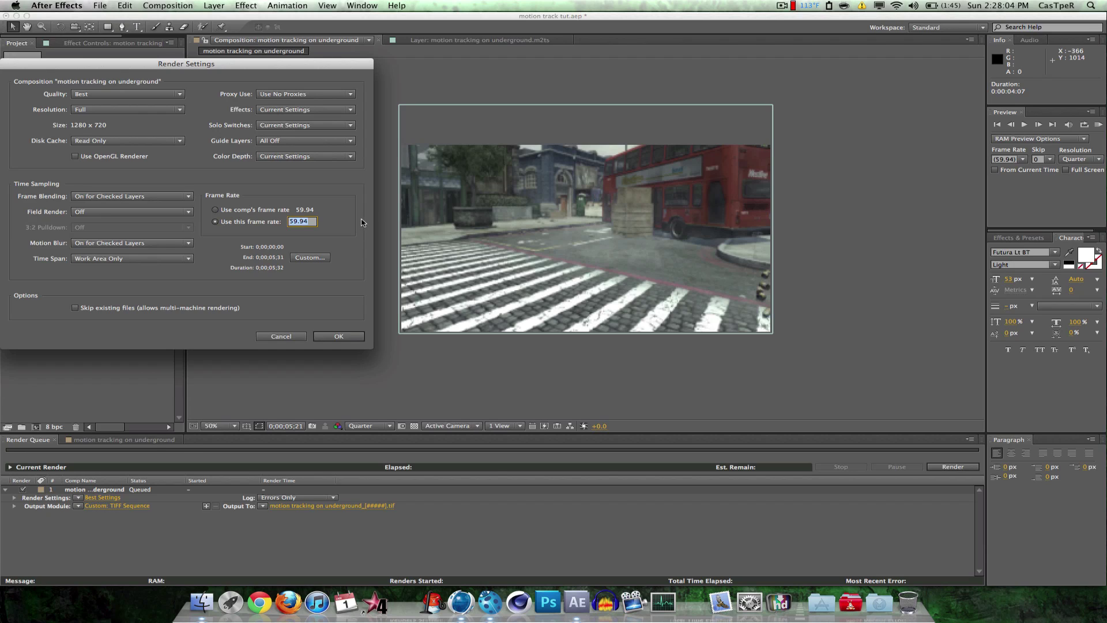
type("30")
left_click(354, 247)
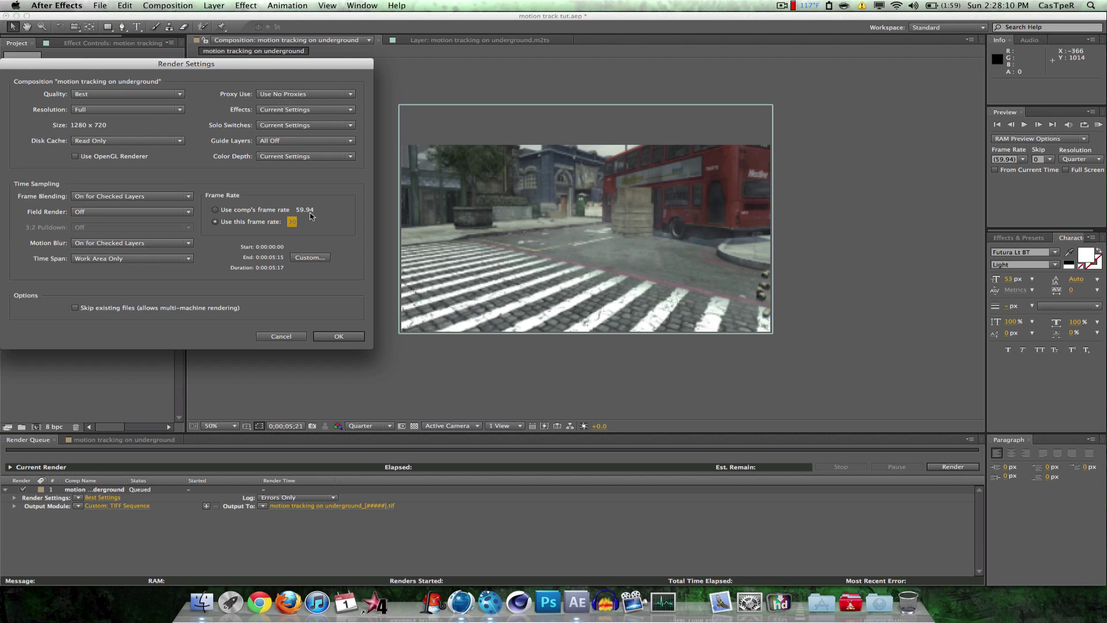
left_click(346, 337)
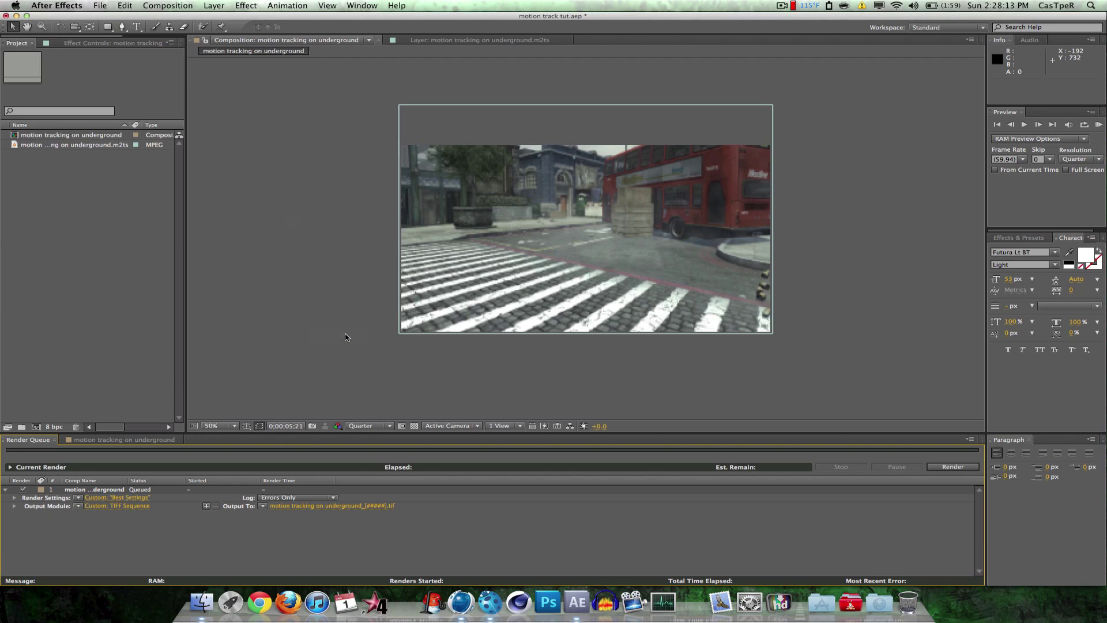
- Create a new folder named 'Tut' on the Desktop for the render output
left_click(329, 507)
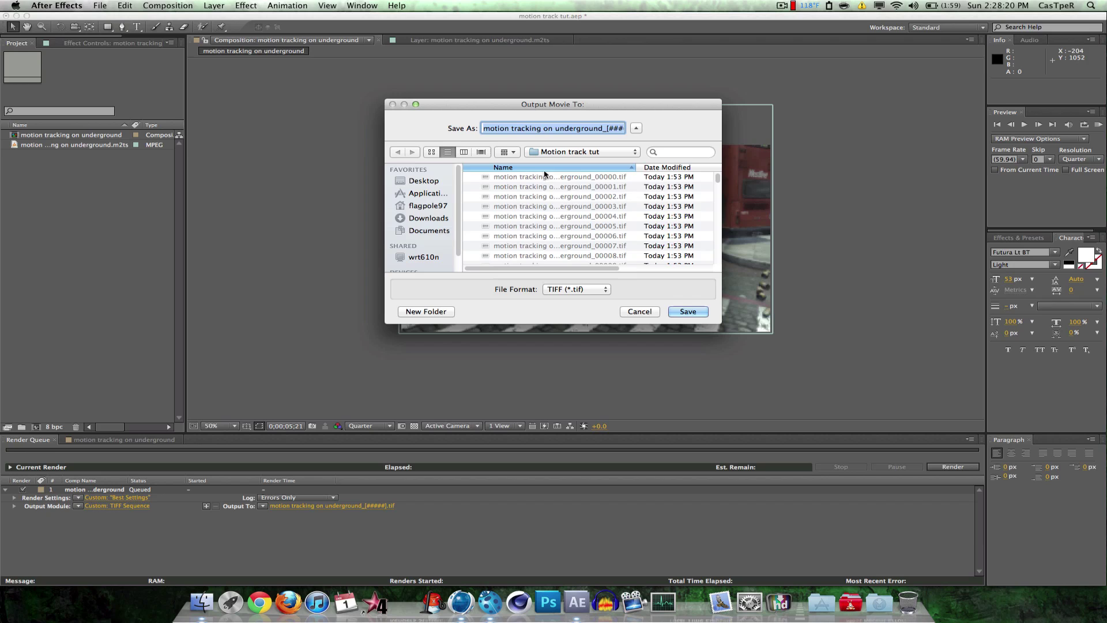
left_click_drag(462, 231, 466, 231)
left_click(427, 182)
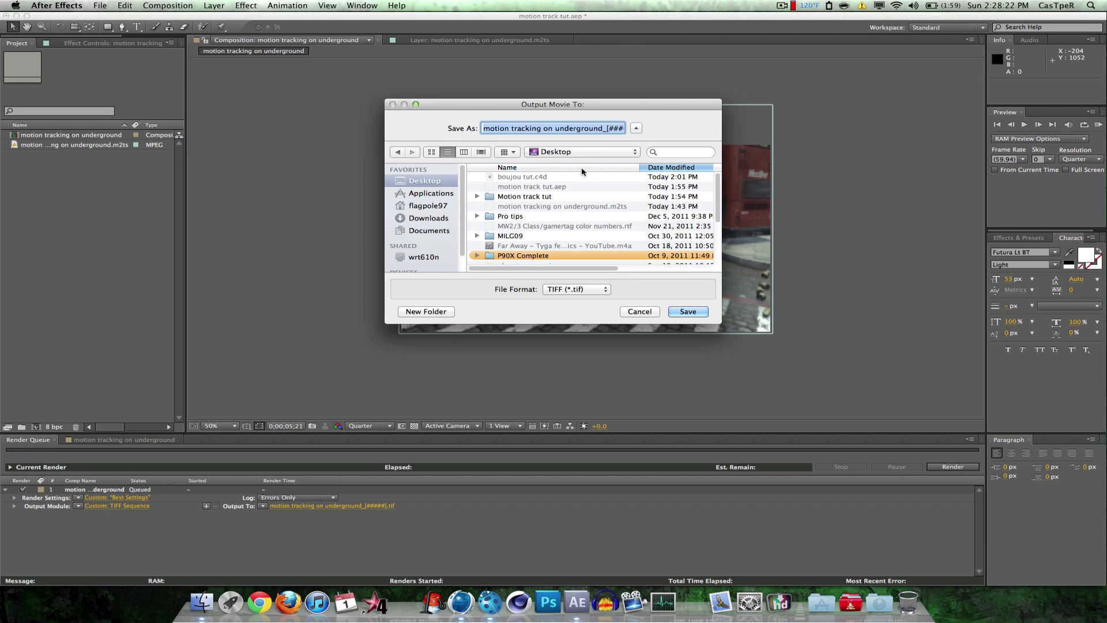
left_click(430, 312)
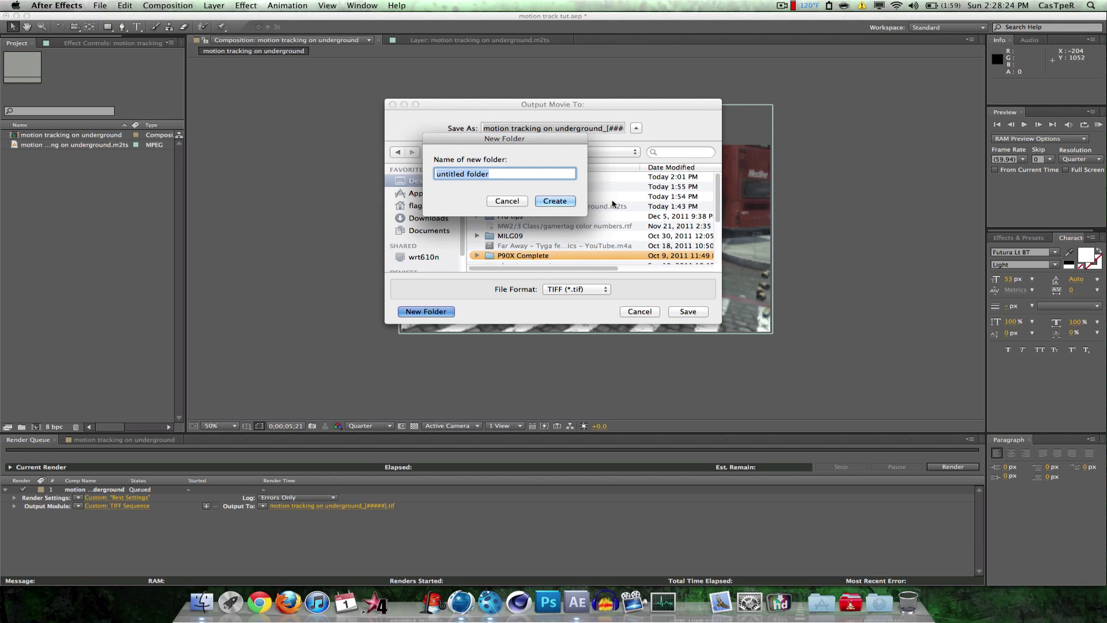
type("Tut")
key("Return")
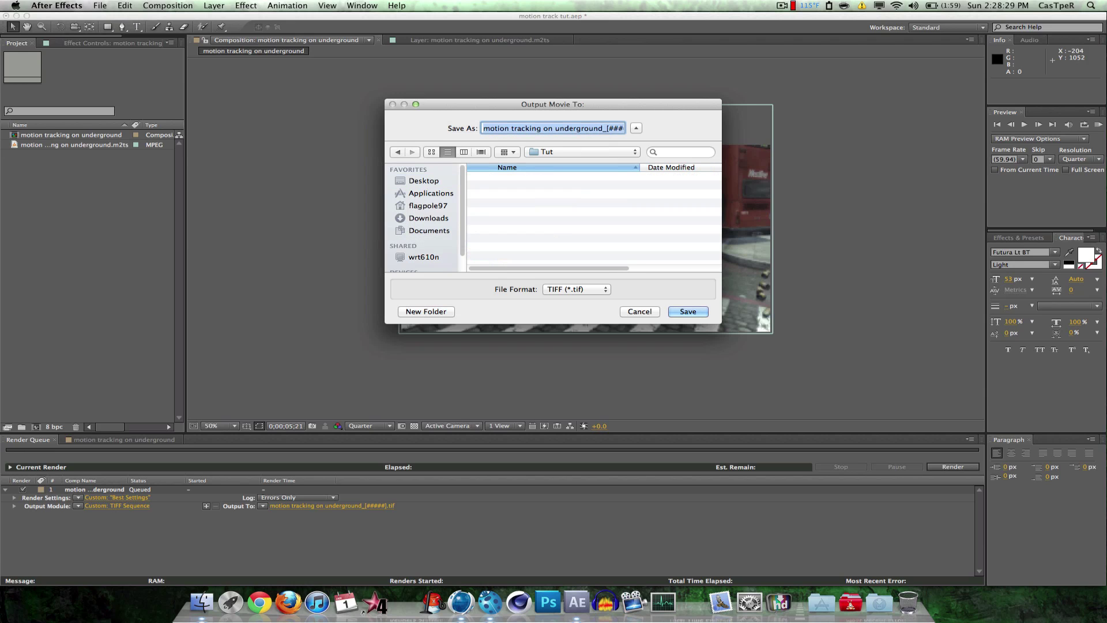
- Save the TIFF sequence output into the Tut folder and start rendering
left_click(554, 199)
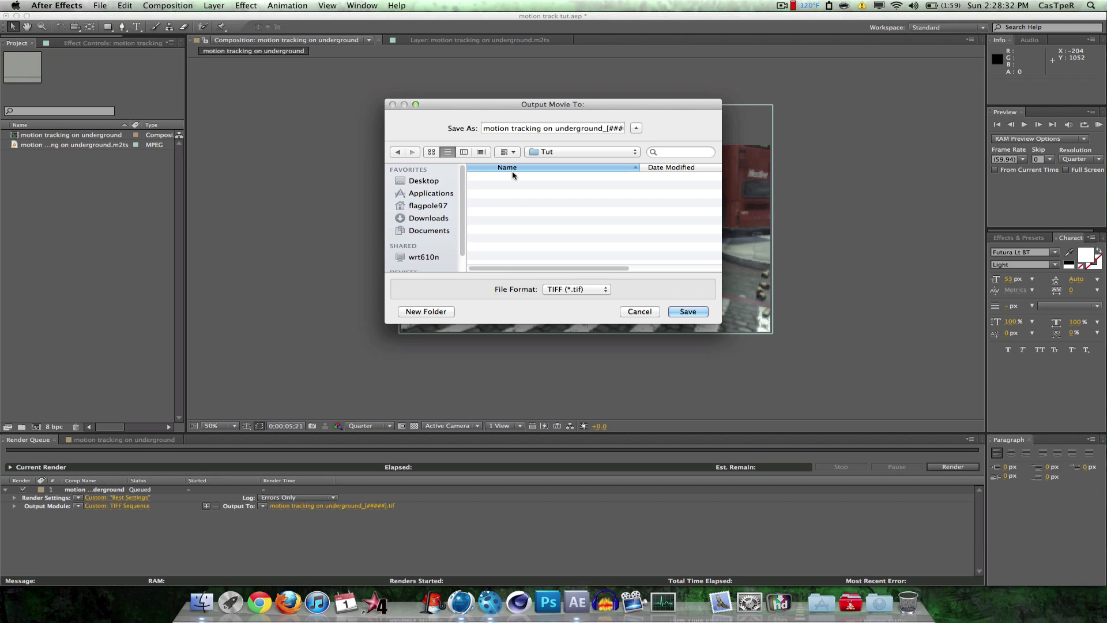
left_click(687, 311)
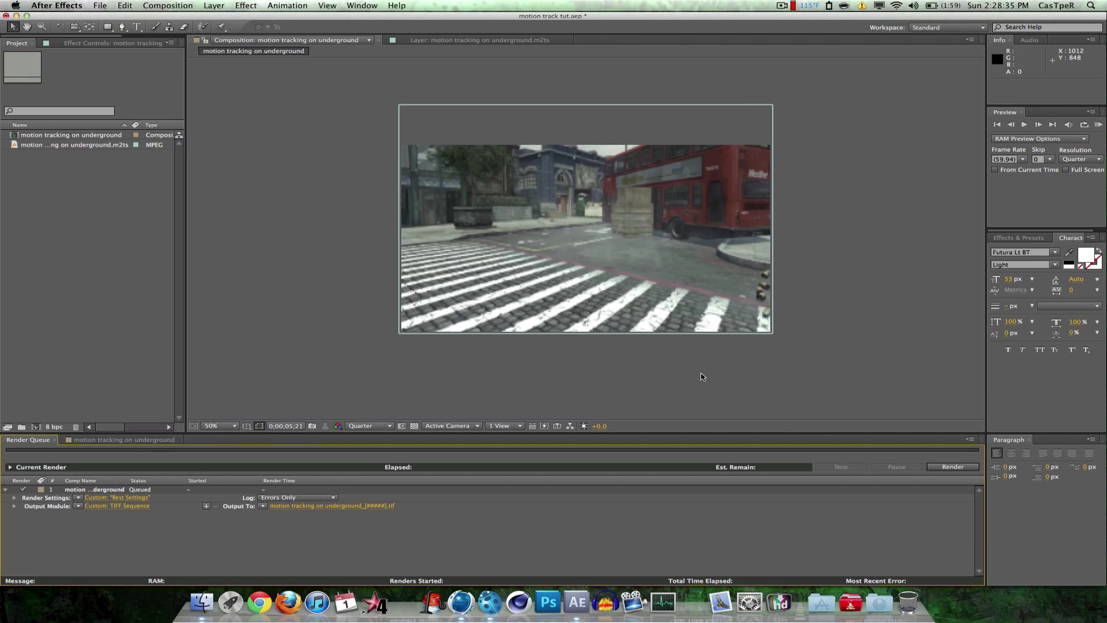
left_click(967, 467)
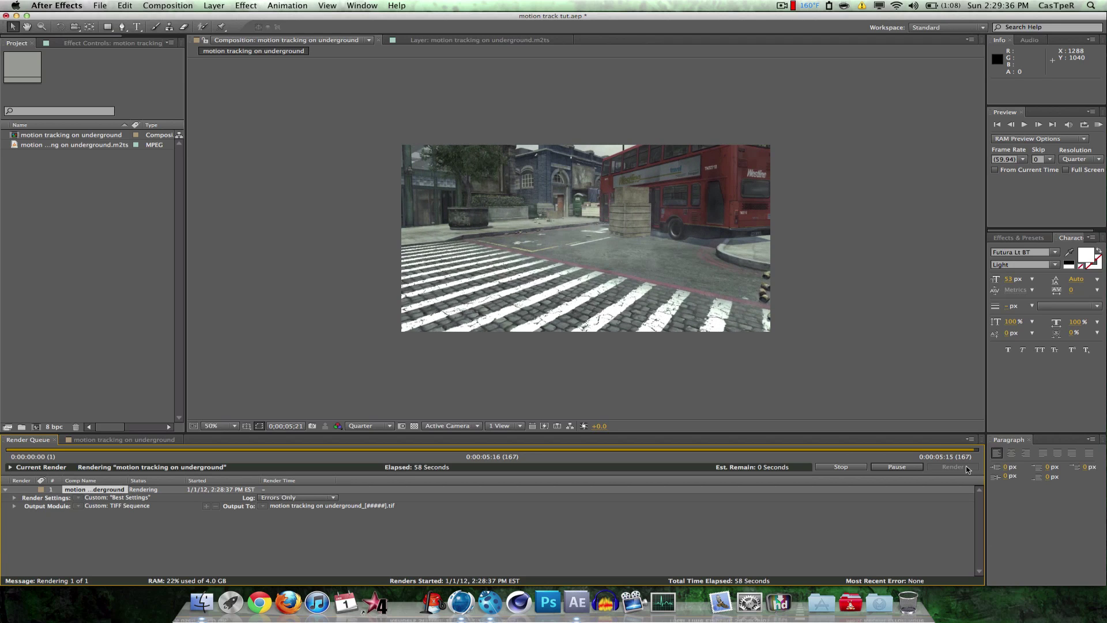
- Quit After Effects, choosing Don't Save for the motion track tut project
left_click(913, 344)
left_click(56, 5)
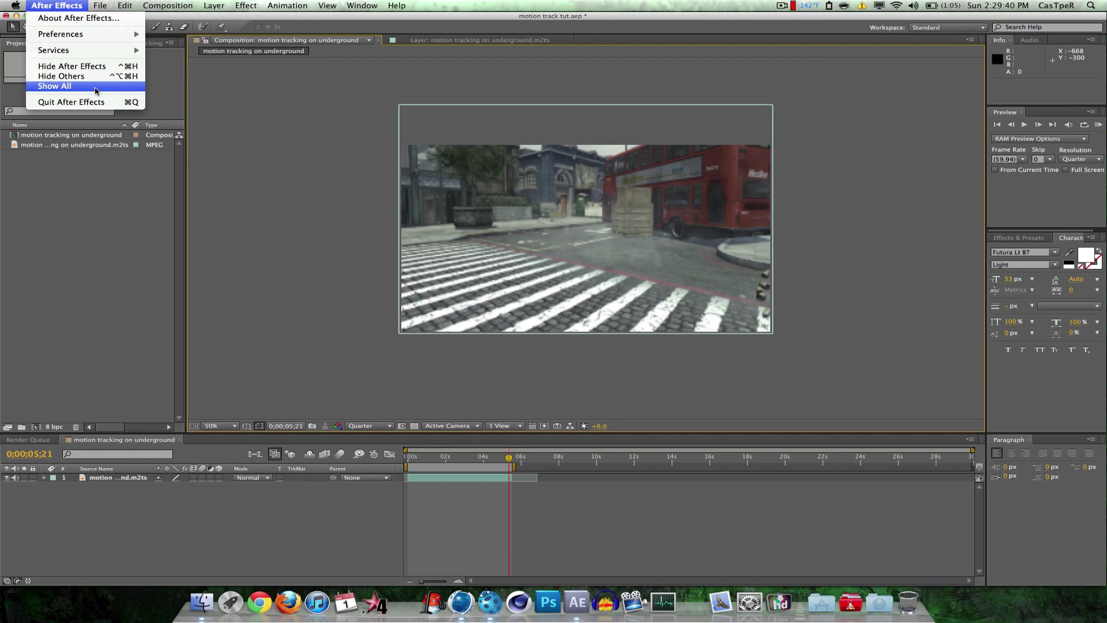
left_click(72, 105)
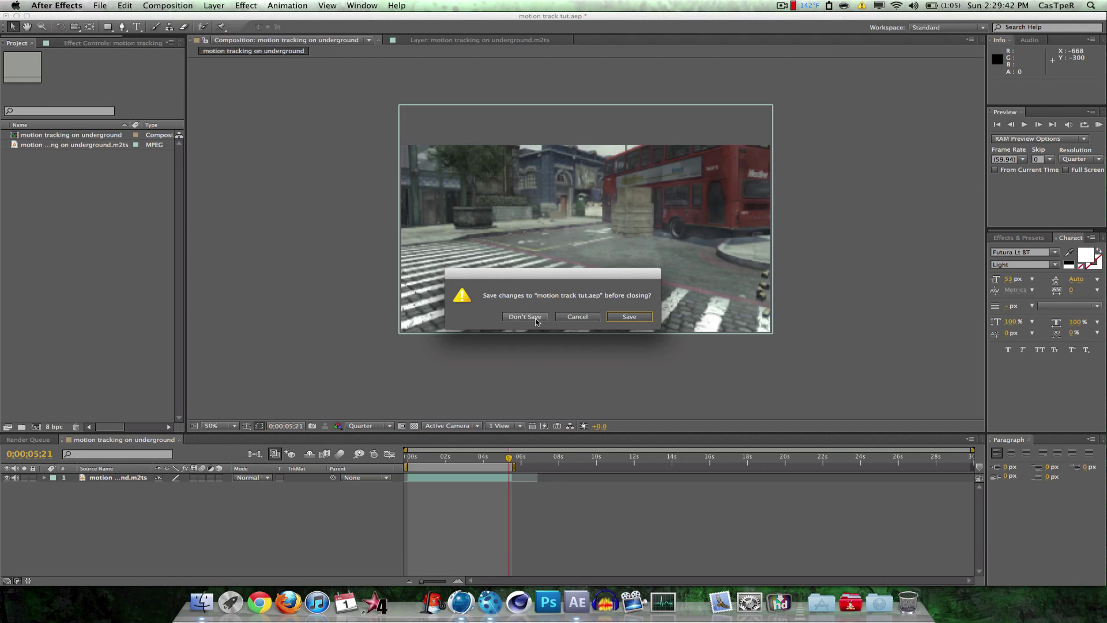
left_click(525, 316)
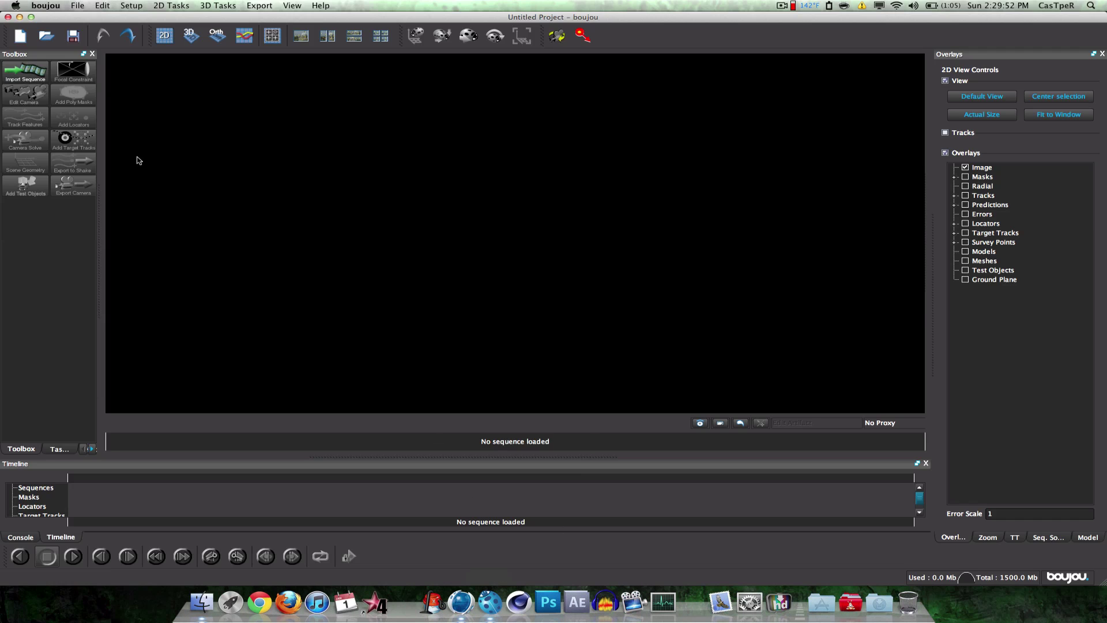
- Import the image sequence starting from the first TIFF in Desktop/Tut
left_click(25, 72)
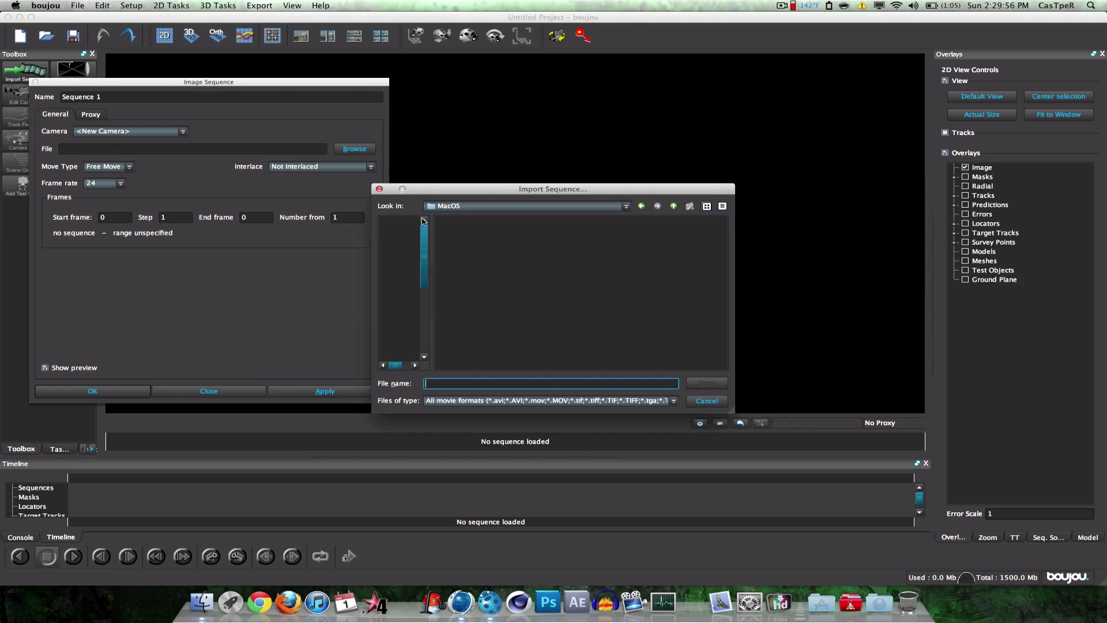
left_click(413, 236)
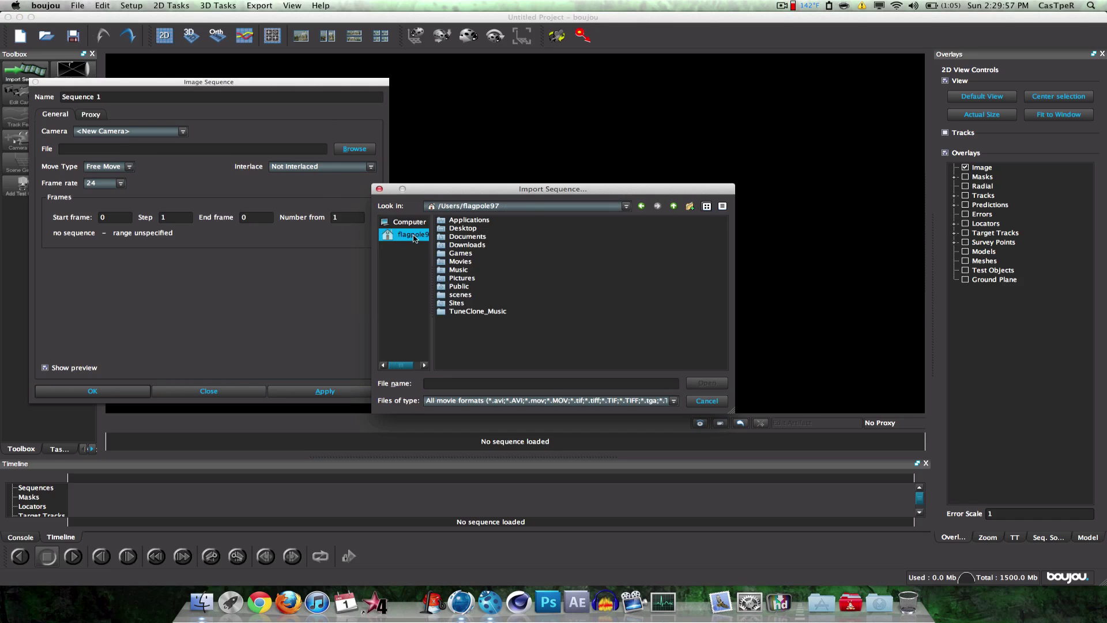
double_click(473, 230)
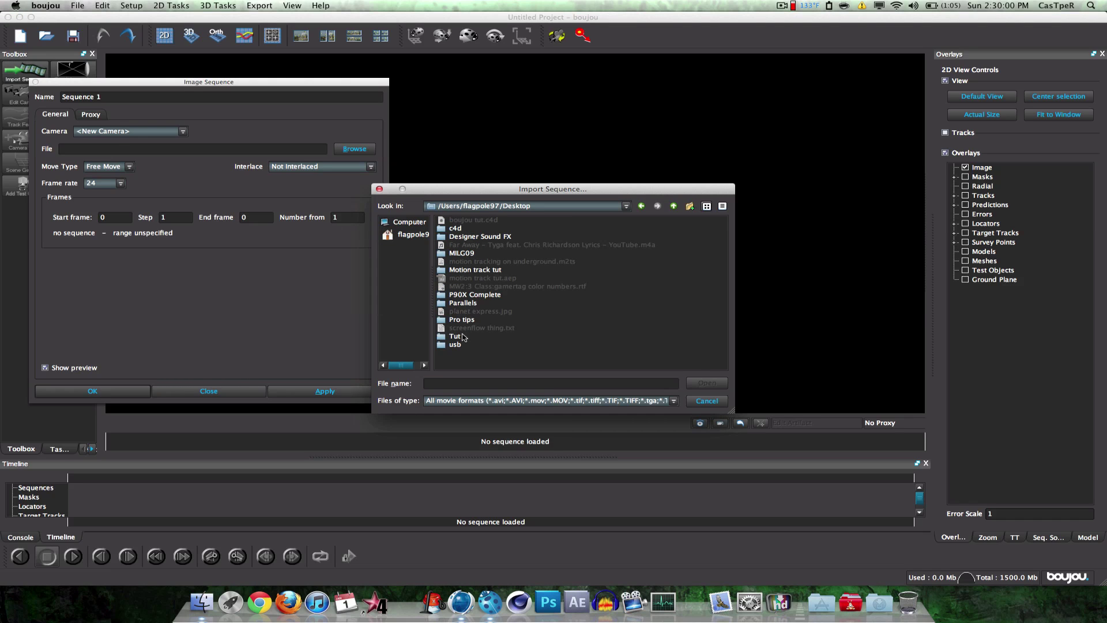
double_click(459, 337)
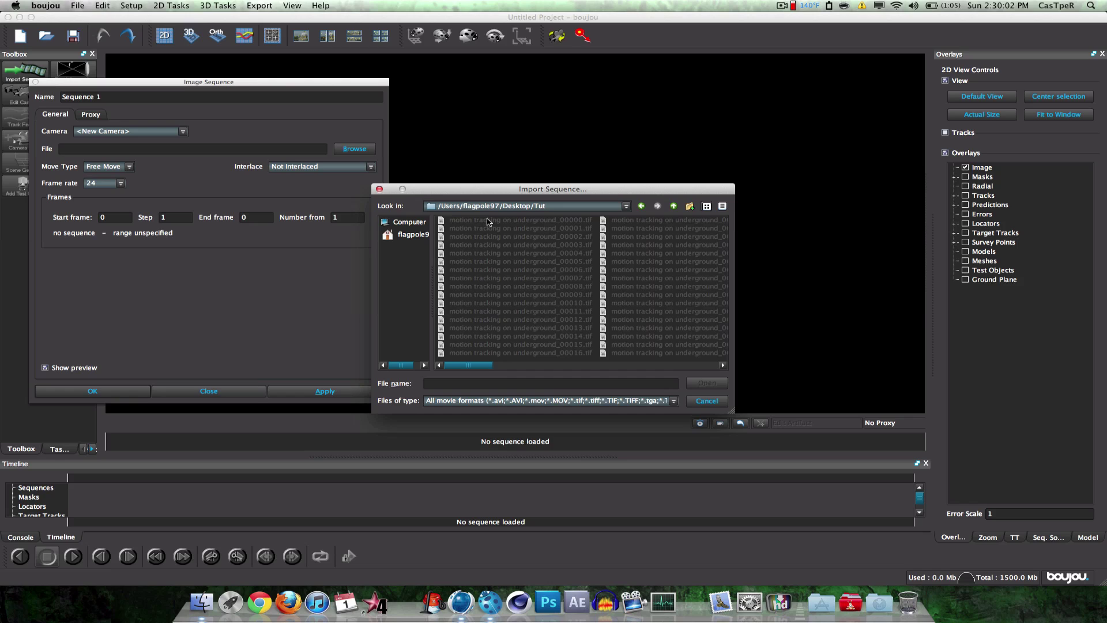
left_click(488, 222)
left_click(701, 383)
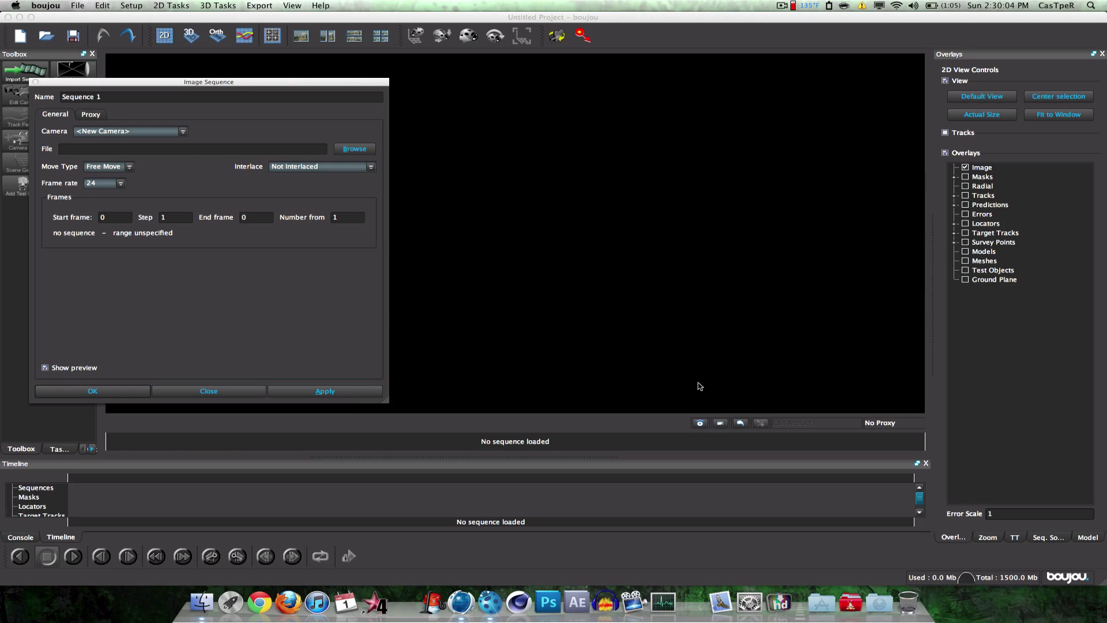
- Set the sequence frame rate to 30, apply it, and close the settings
left_click(108, 184)
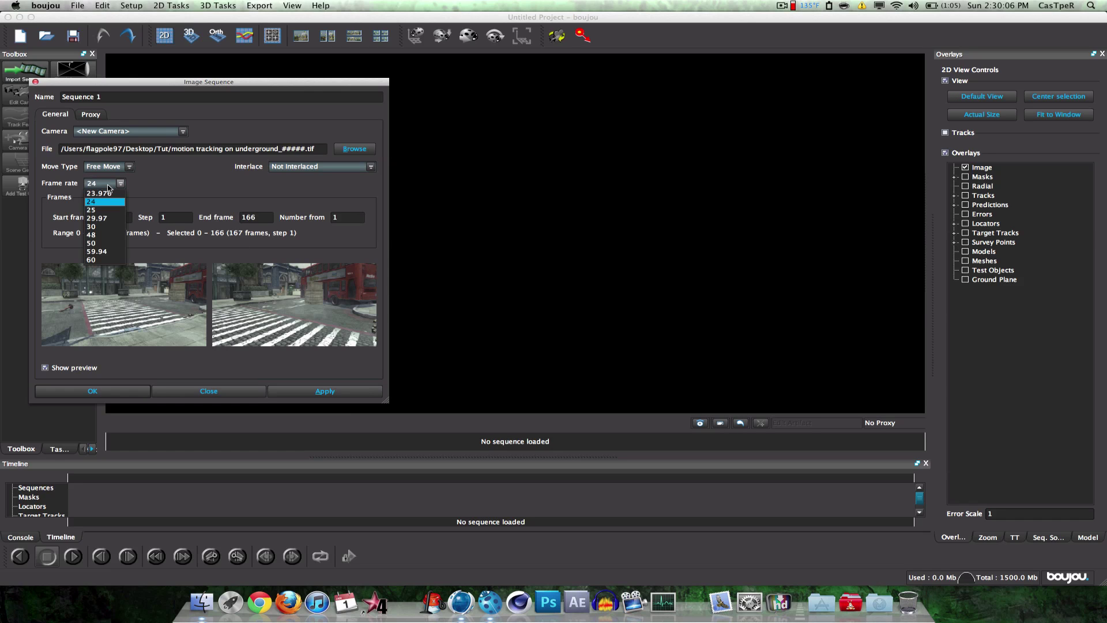
left_click(101, 227)
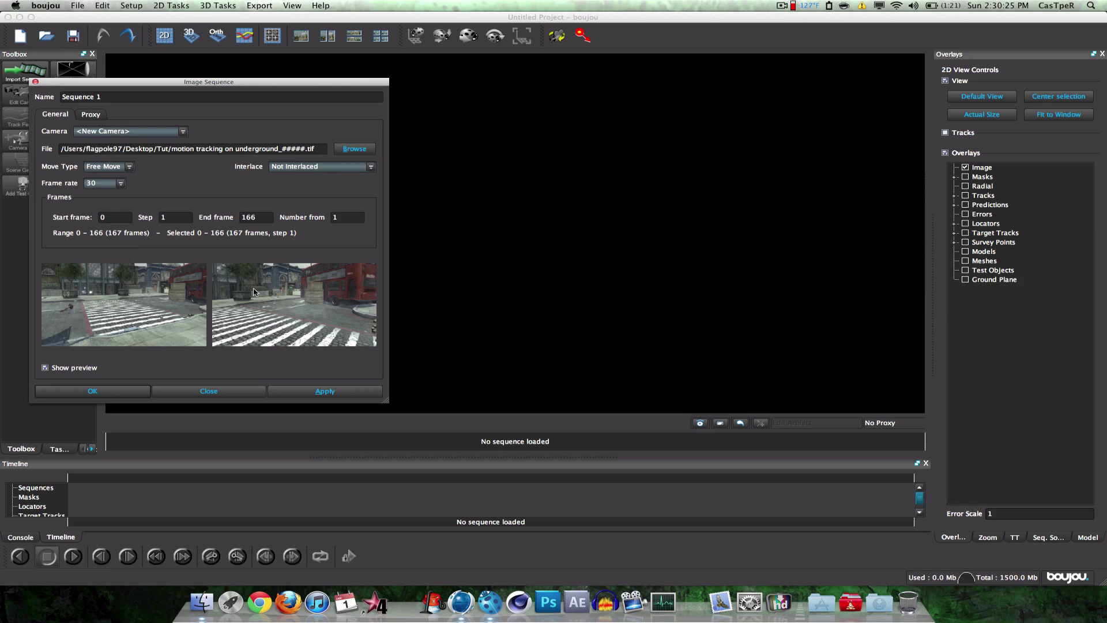
left_click(326, 392)
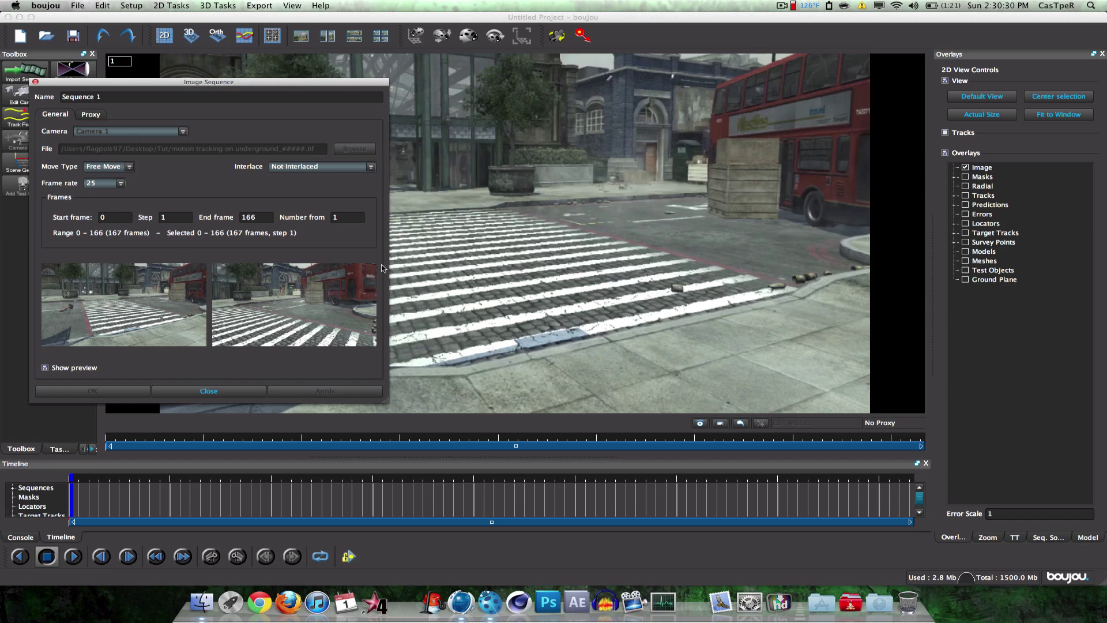
left_click(98, 184)
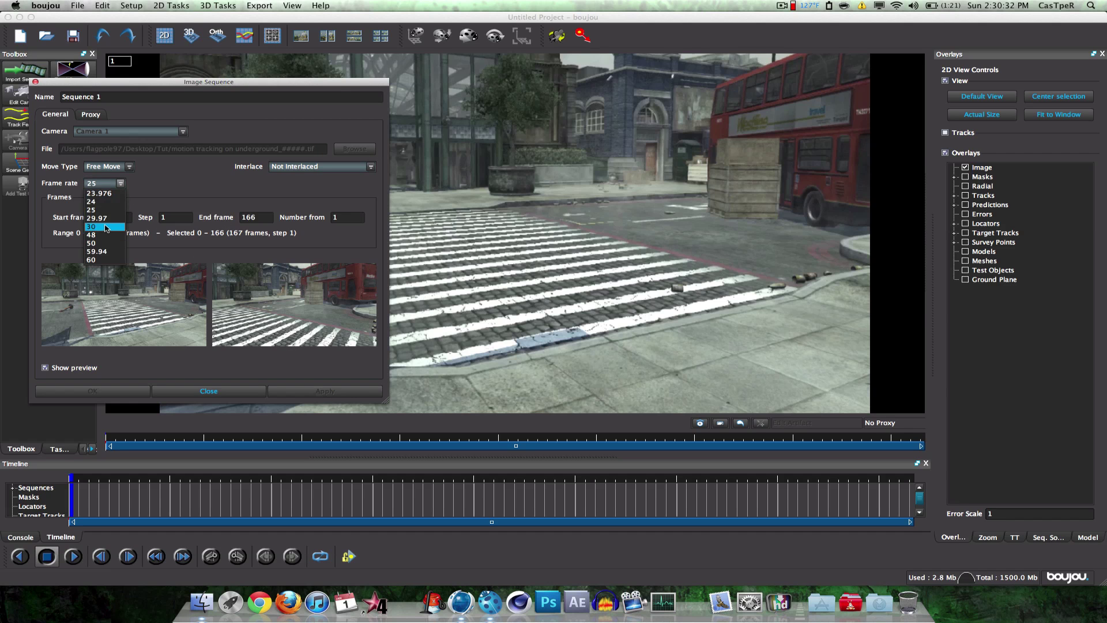
left_click(105, 226)
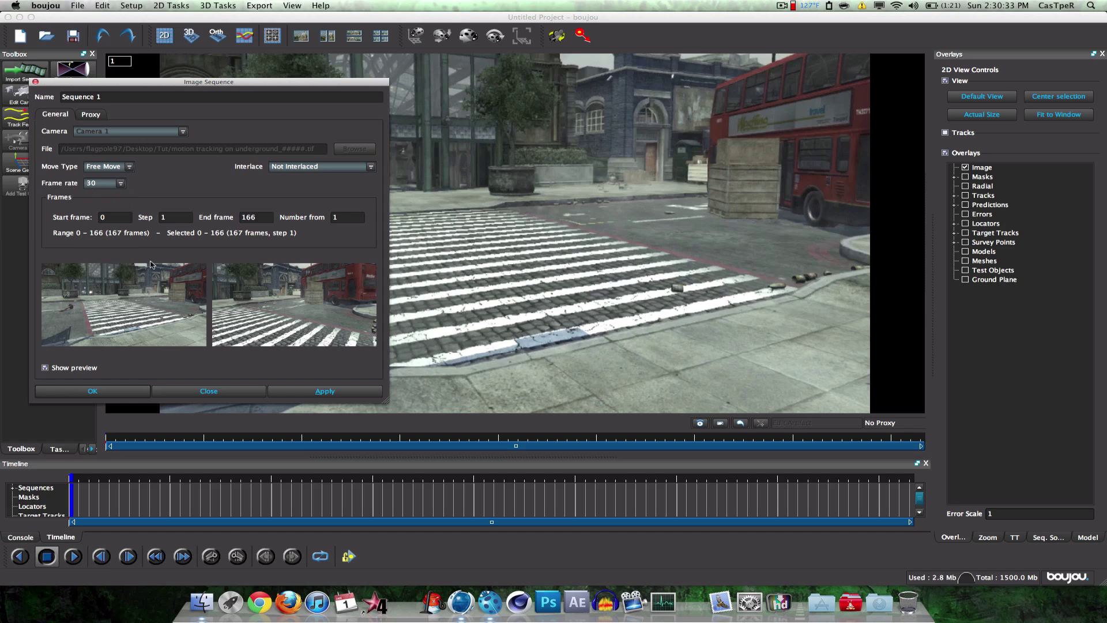
left_click(302, 391)
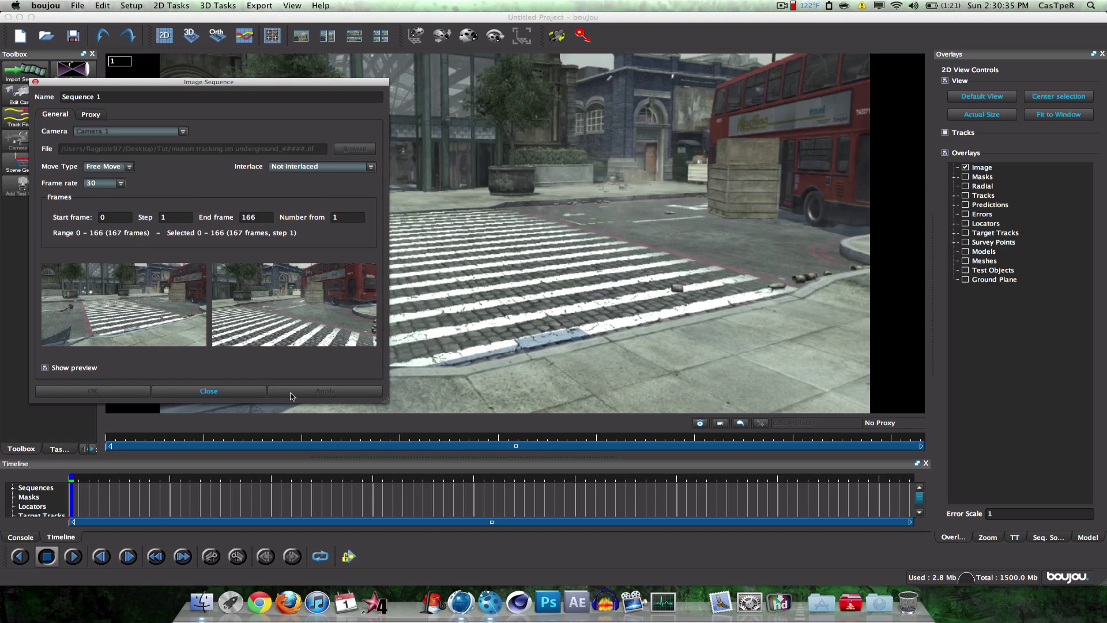
left_click(209, 391)
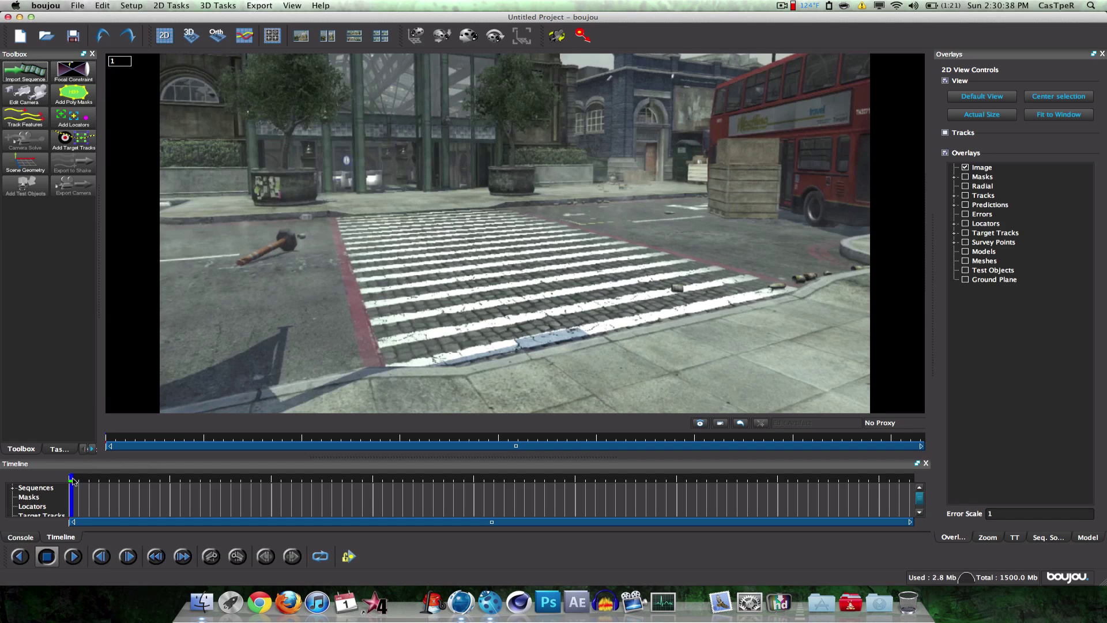
- Cache the footage, then track features with raised sensitivity and Normal feature scale
left_click_drag(81, 484, 2, 460)
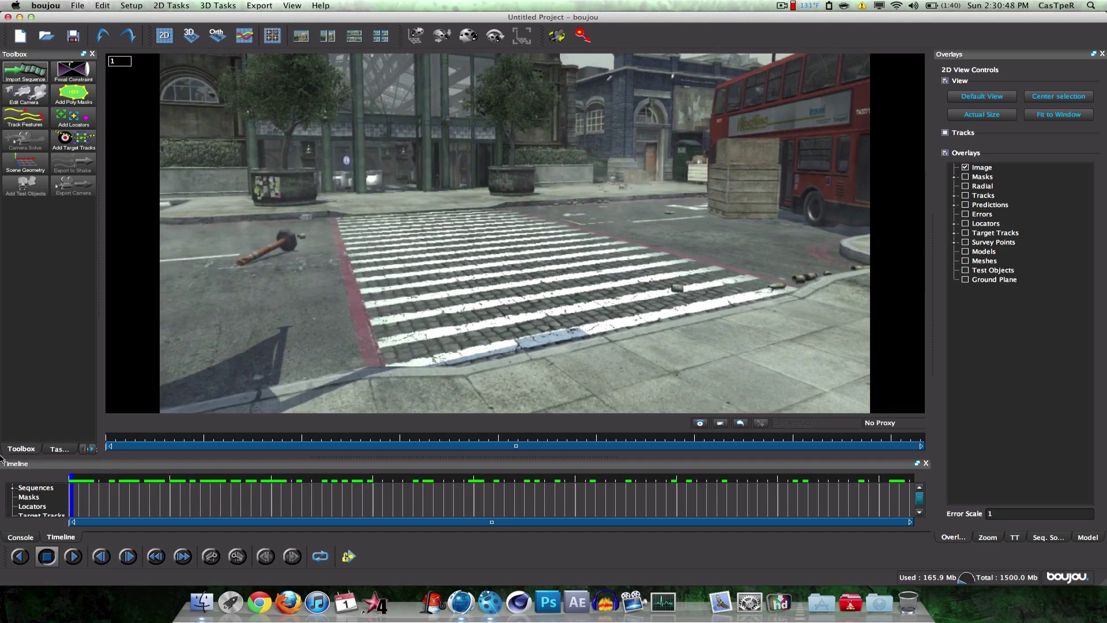
left_click(24, 118)
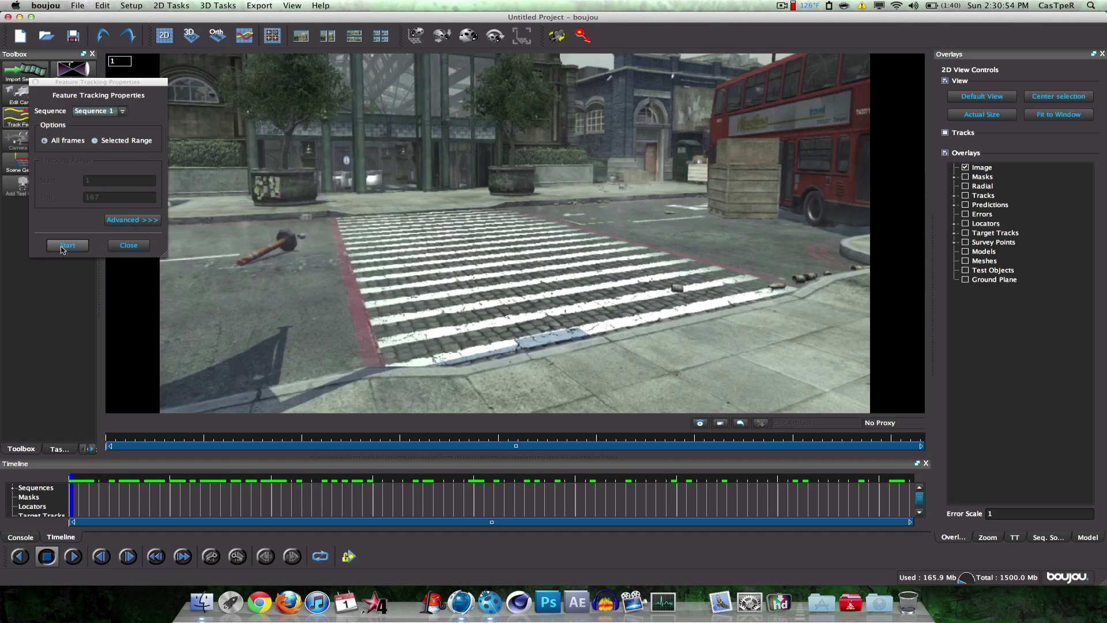
left_click(132, 220)
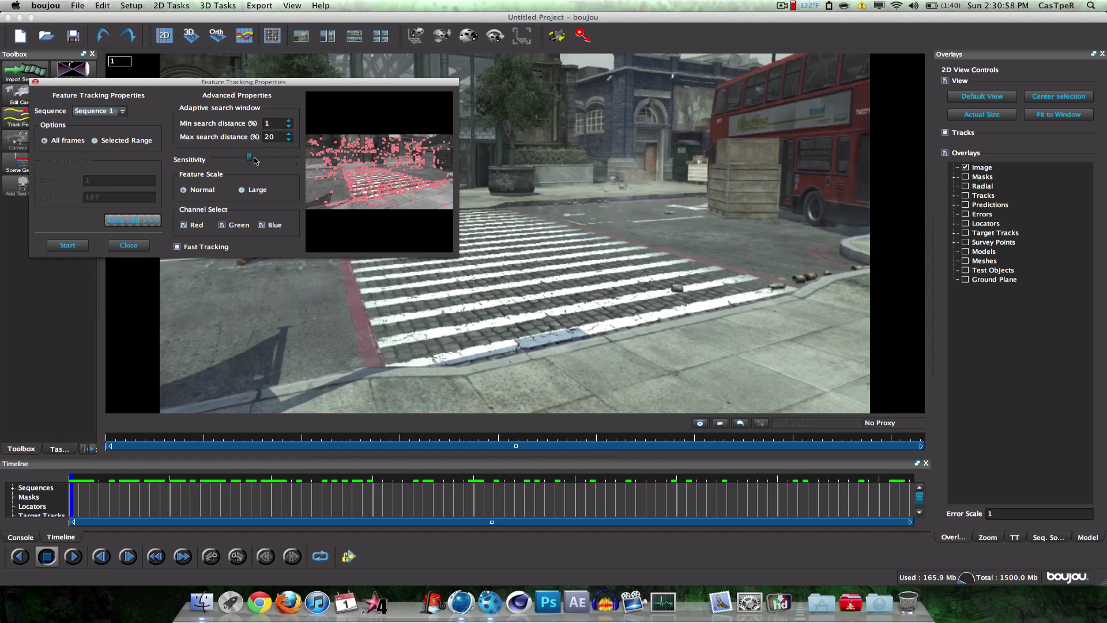
mouse_move(251, 162)
left_mouse_down()
mouse_move(292, 161)
mouse_move(249, 161)
left_mouse_up()
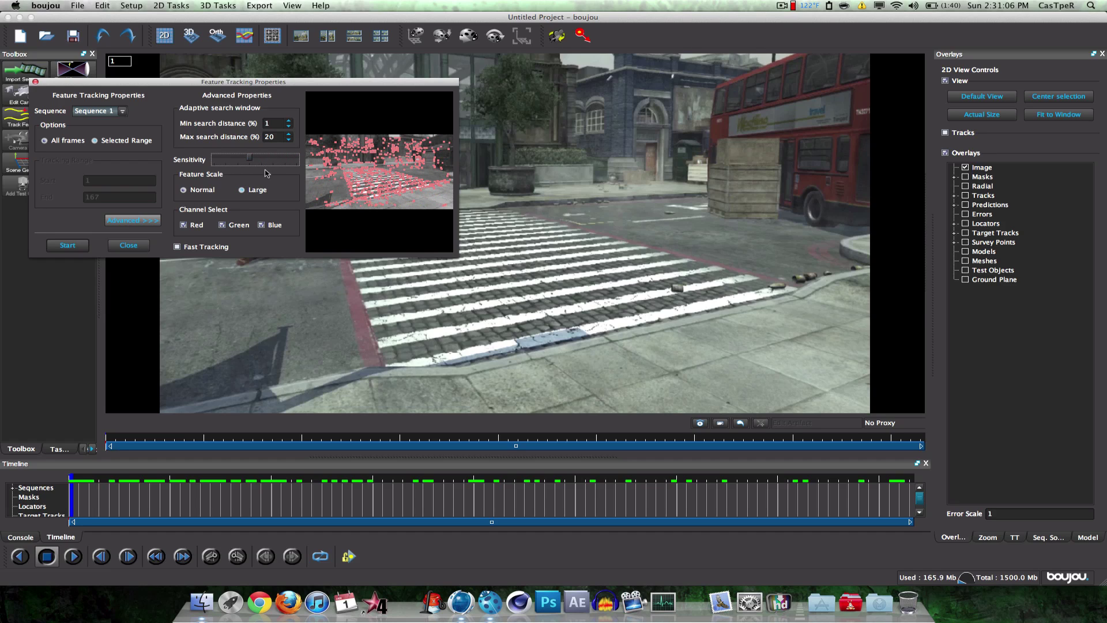
left_click(267, 193)
left_click(199, 192)
left_click(68, 245)
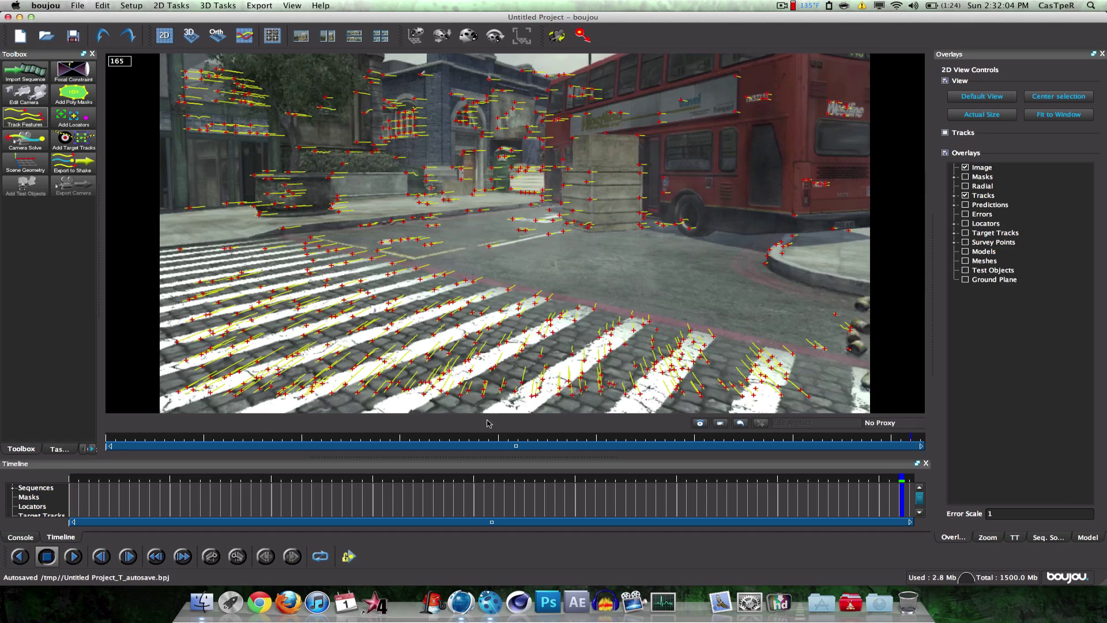
- From the first frame, solve the camera over all frames with path smoothing enabled
left_click(65, 479)
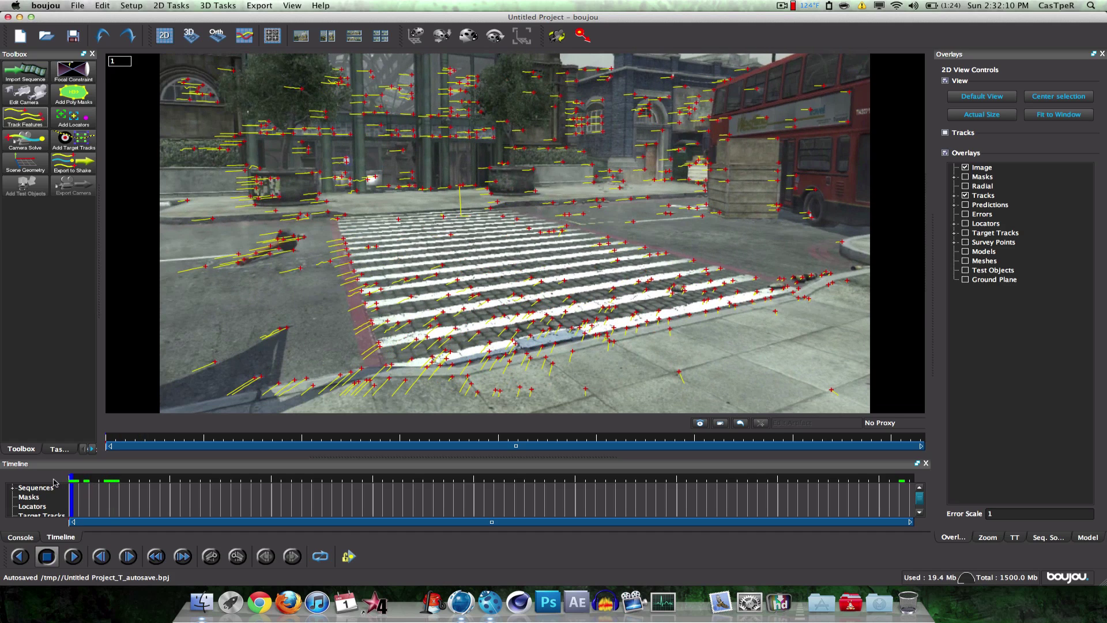
left_click(25, 139)
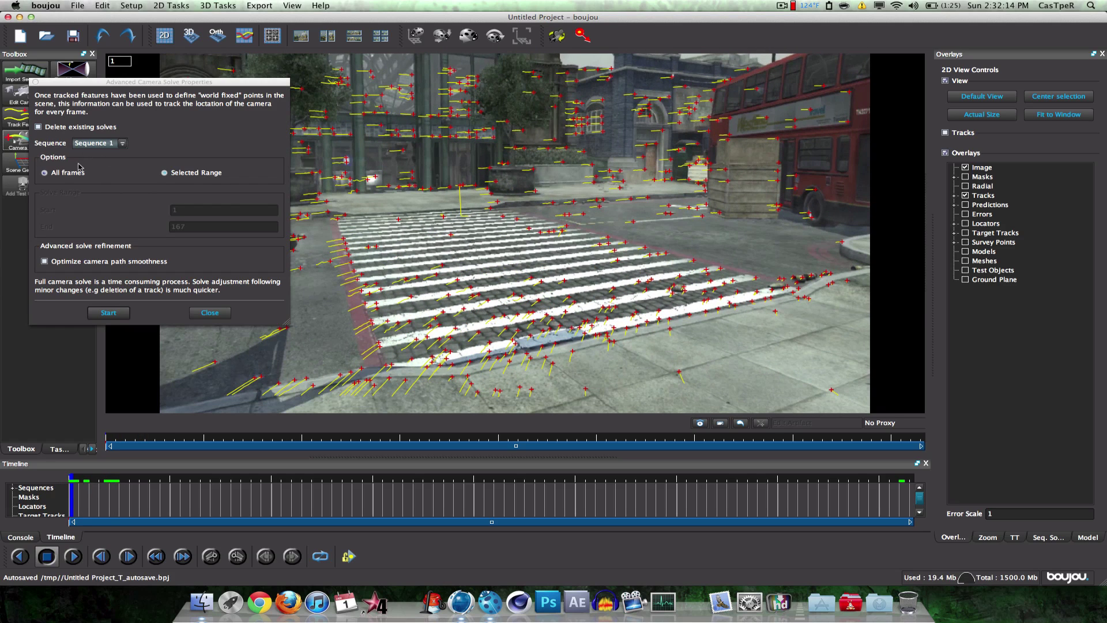
left_click(45, 262)
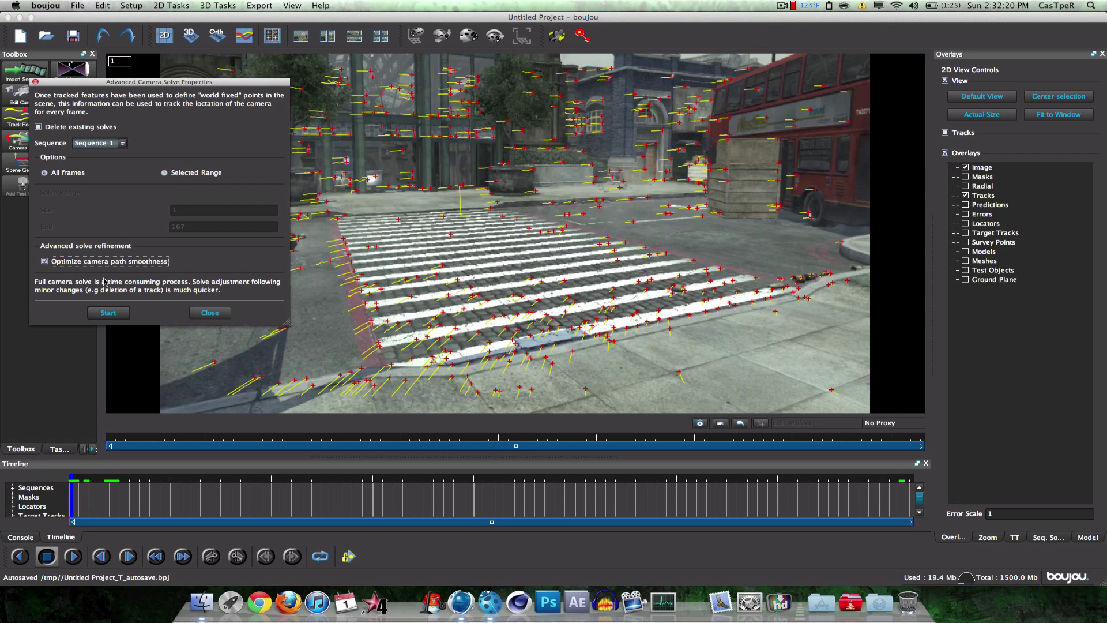
left_click(108, 314)
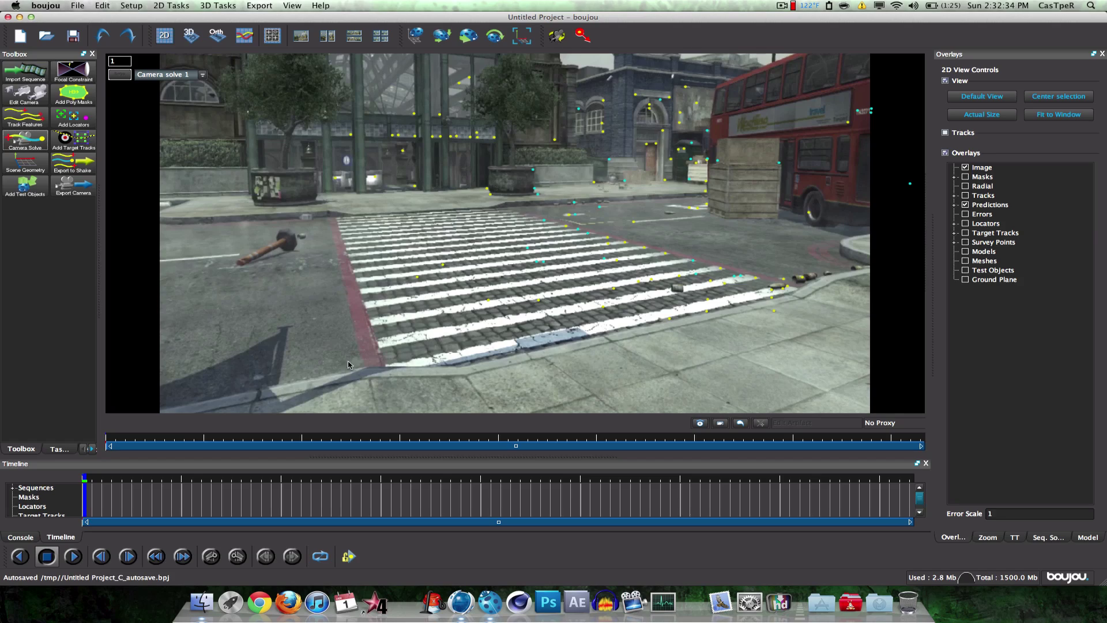
left_click_drag(90, 480, 758, 488)
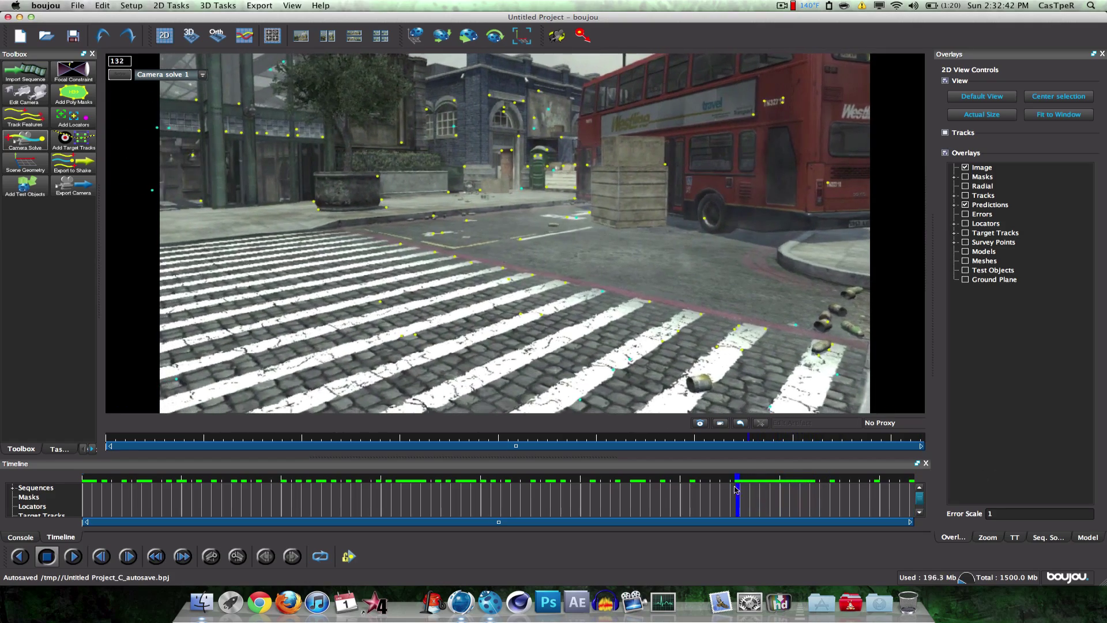
left_click_drag(735, 490, 82, 477)
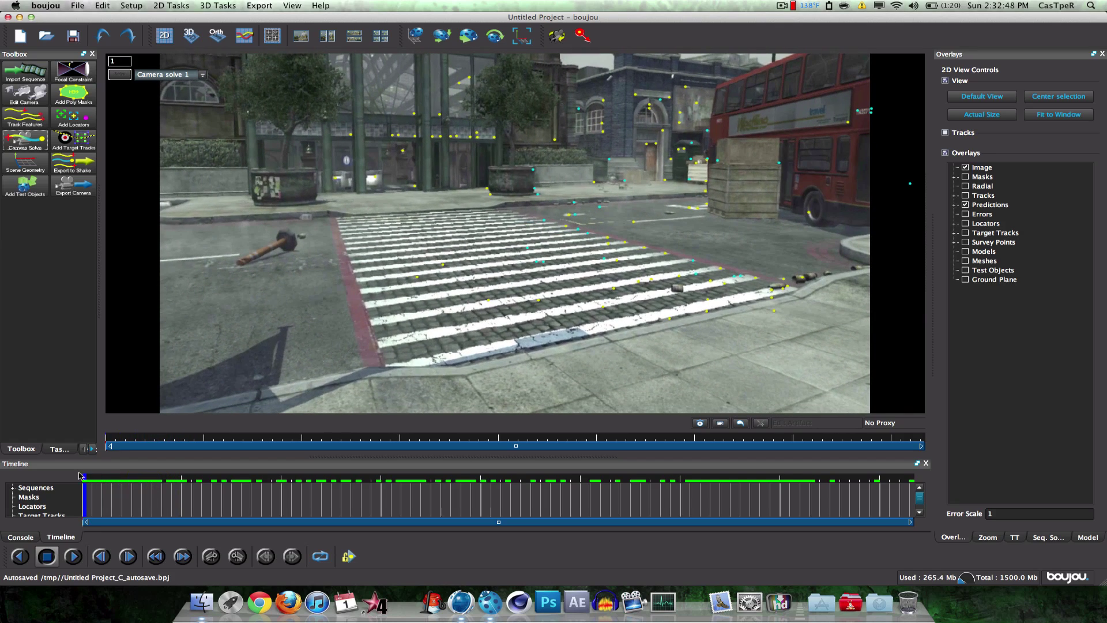
left_click(202, 75)
left_click(198, 85)
left_click(91, 480)
left_click_drag(93, 480, 213, 480)
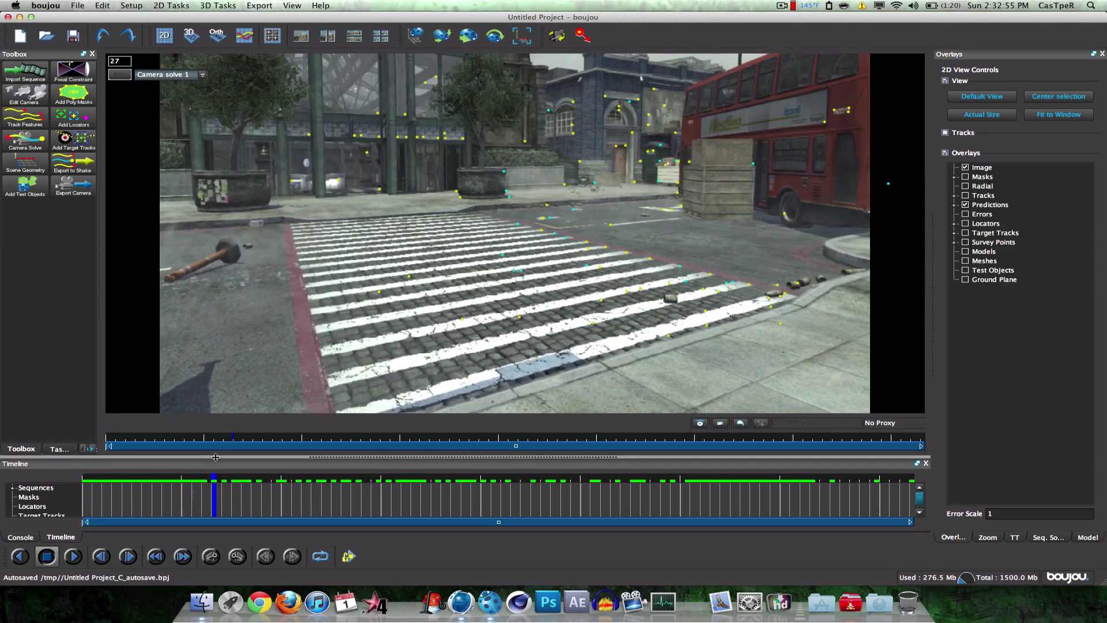
left_click(190, 77)
left_click(190, 77)
left_click_drag(214, 481, 84, 481)
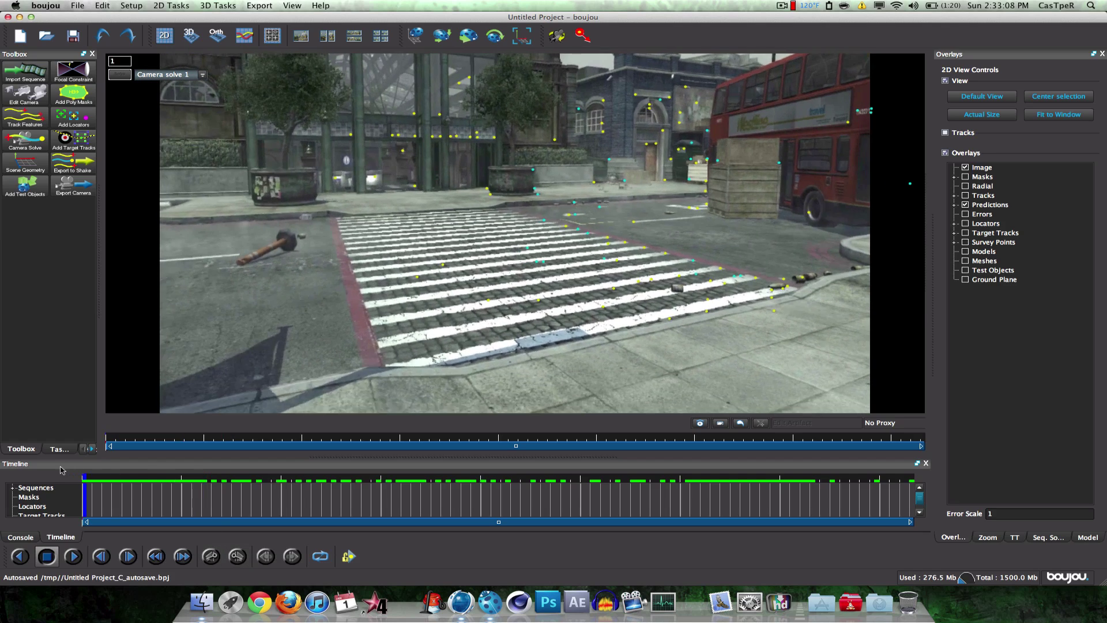
left_click(30, 185)
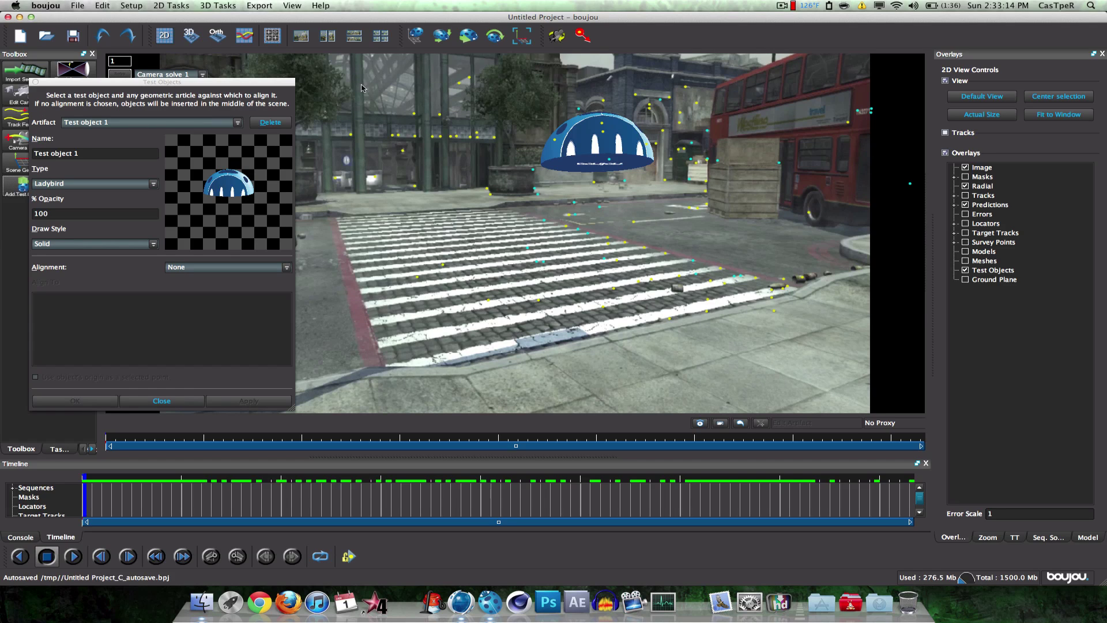
left_click(268, 122)
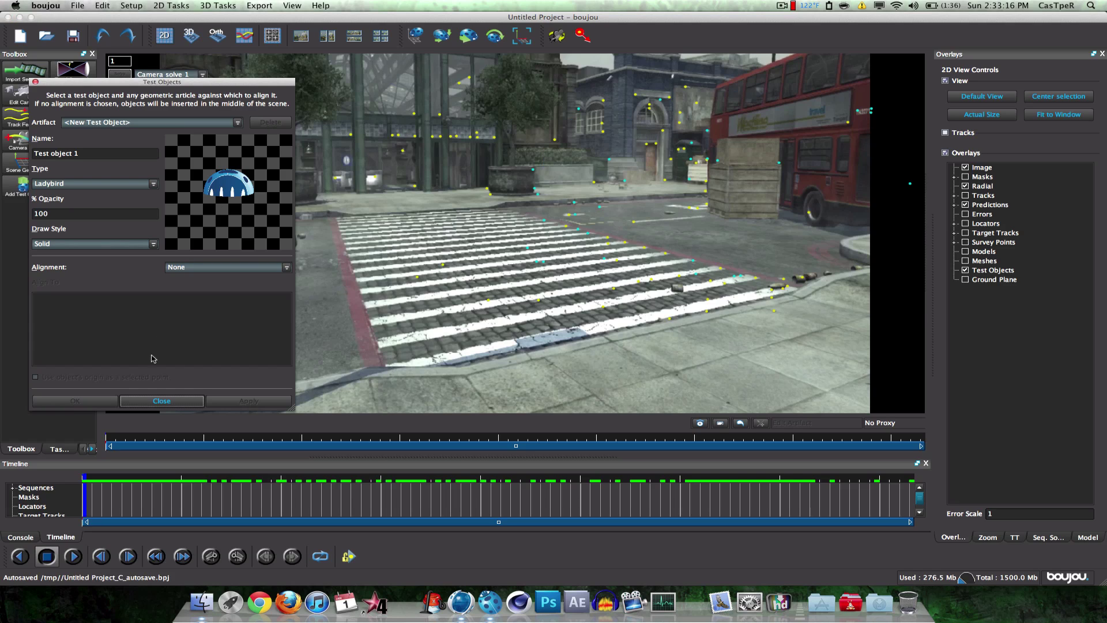
left_click(154, 400)
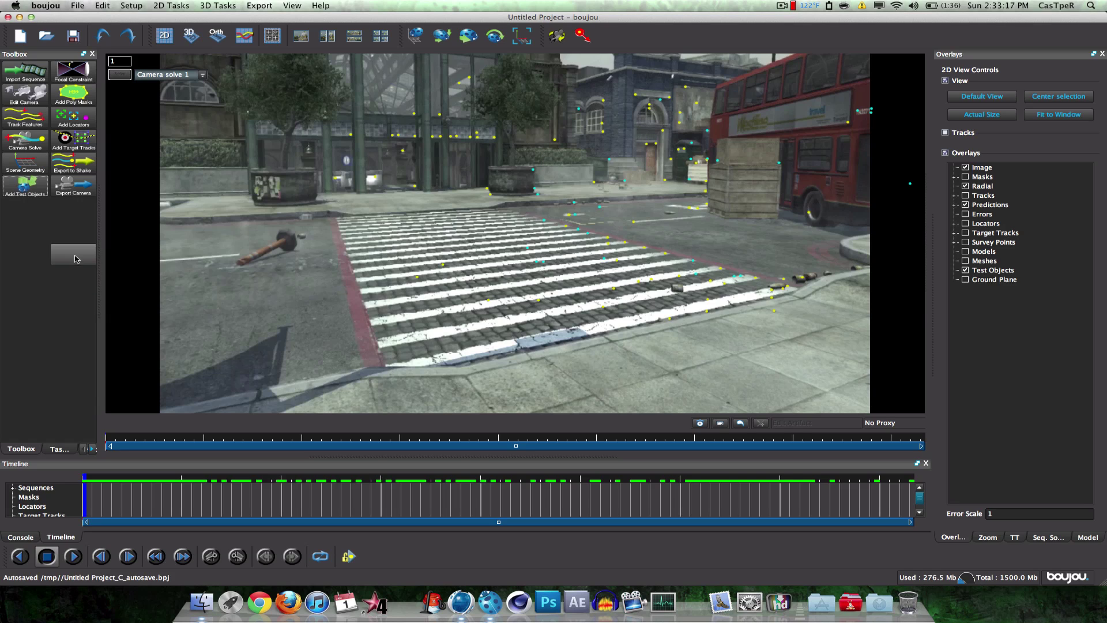
- Add an x-axis coordinate frame hint and connect it to two crosswalk tracks, including track 461
left_click(26, 165)
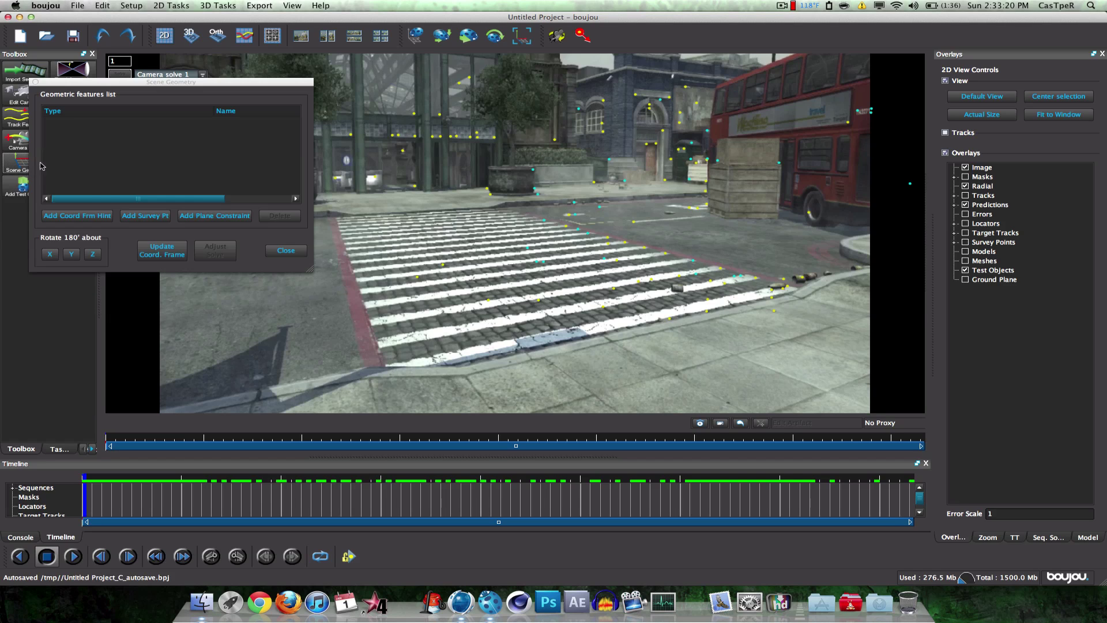
left_click(84, 215)
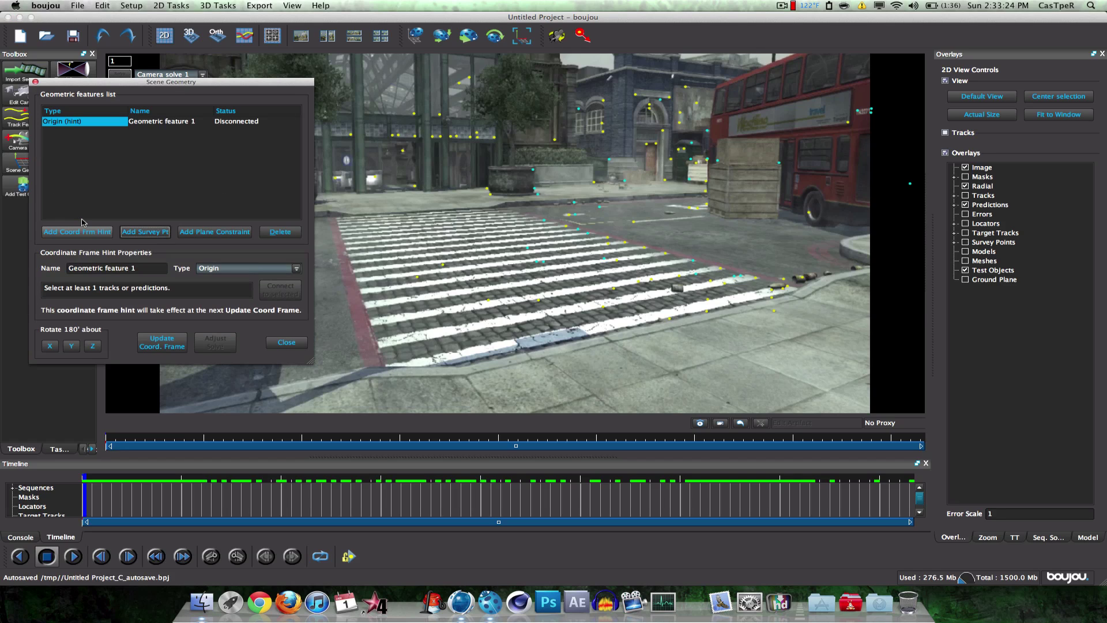
left_click(220, 268)
left_click(225, 287)
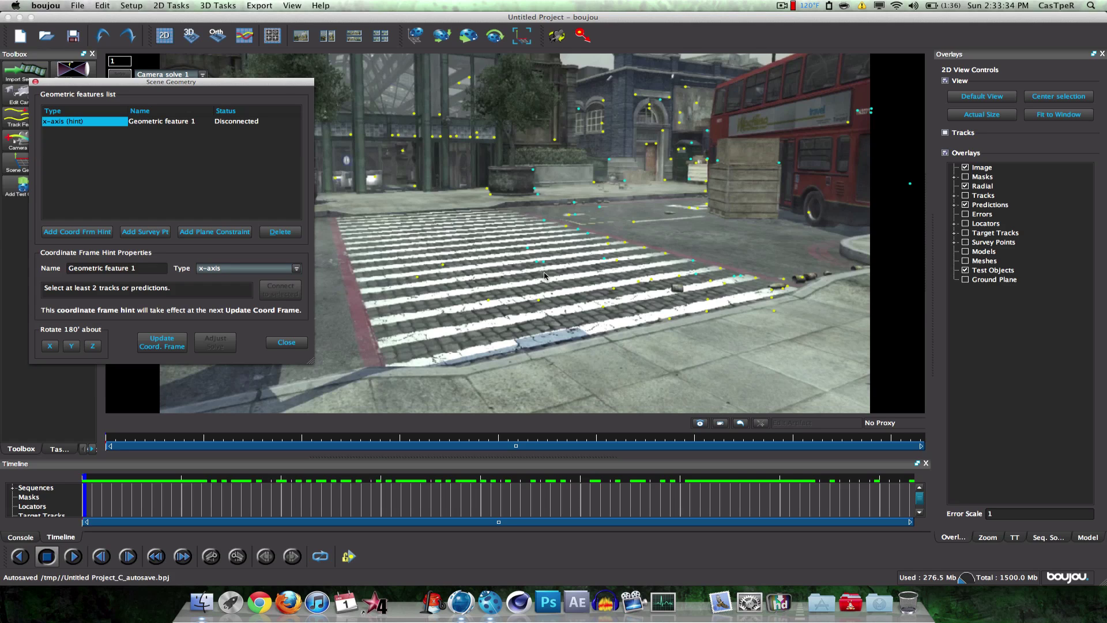
left_click(607, 240)
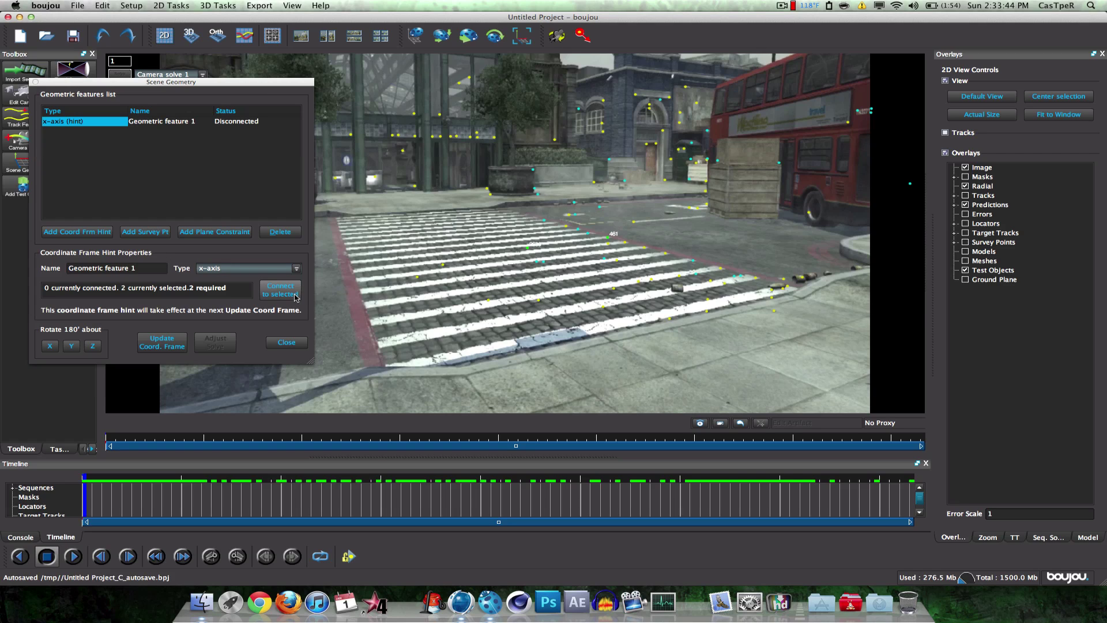
left_click(274, 284)
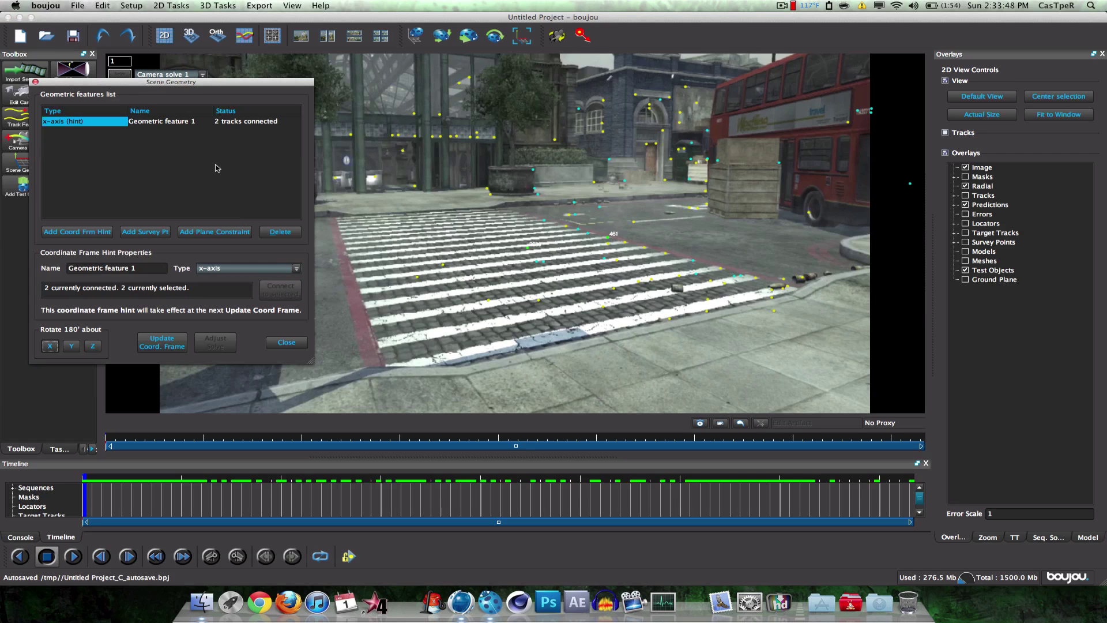
- Add a z-axis coordinate frame hint and attach two tracks to it, including track 536
left_click(104, 230)
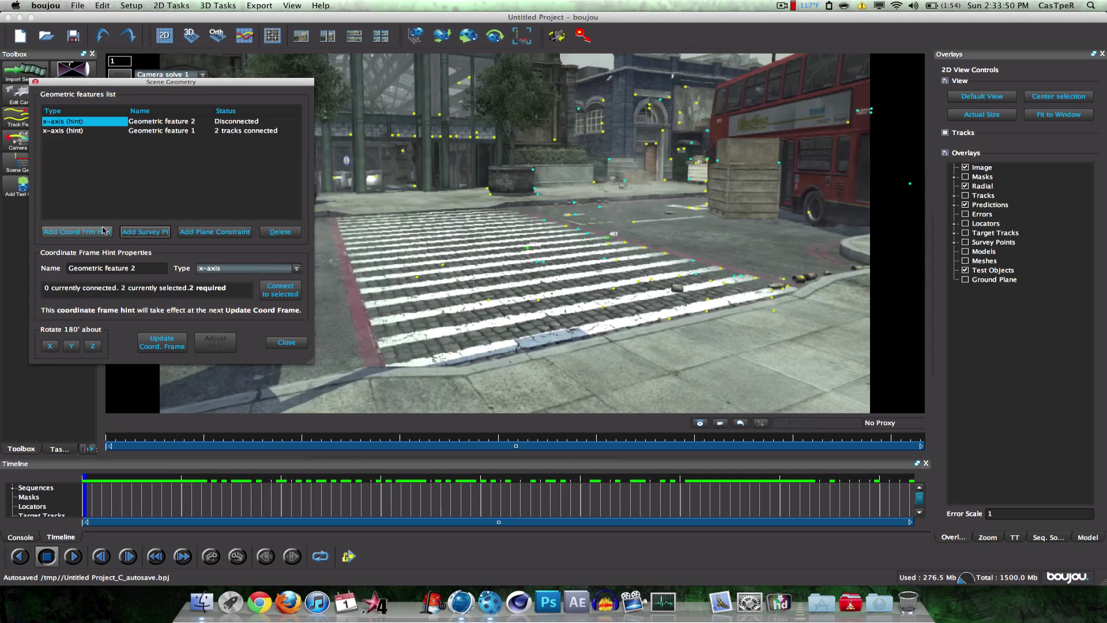
left_click(295, 269)
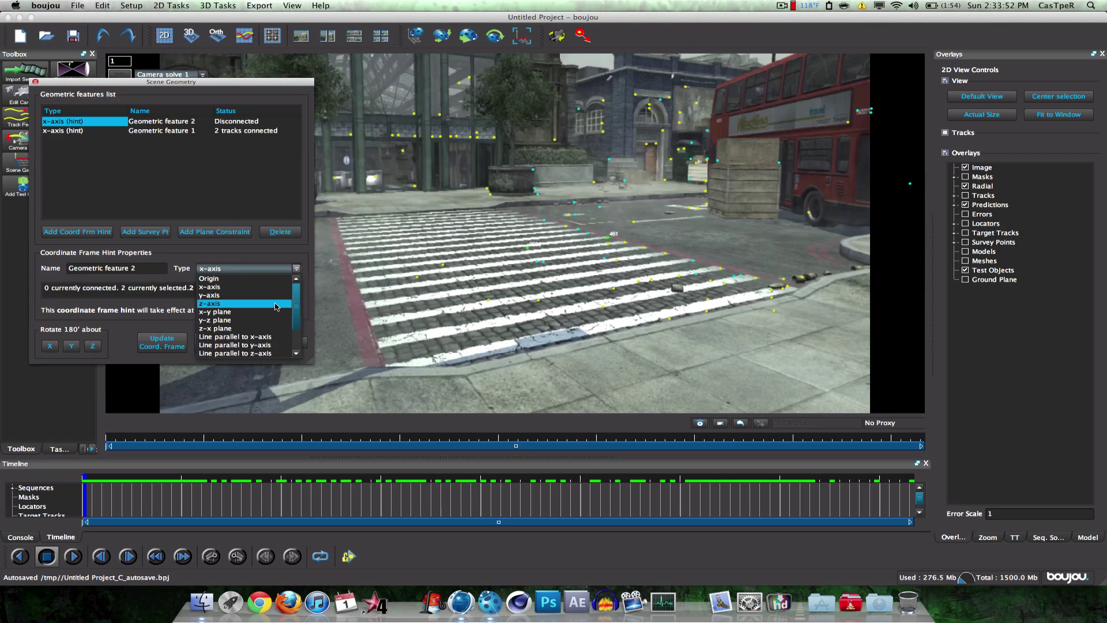
left_click(276, 306)
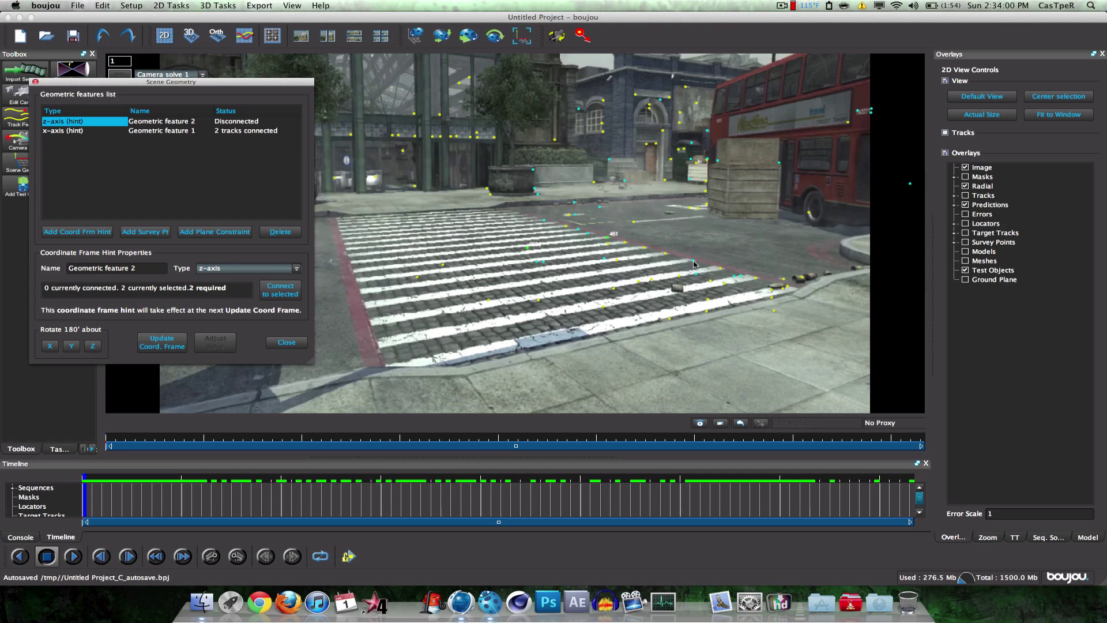
left_click(722, 269)
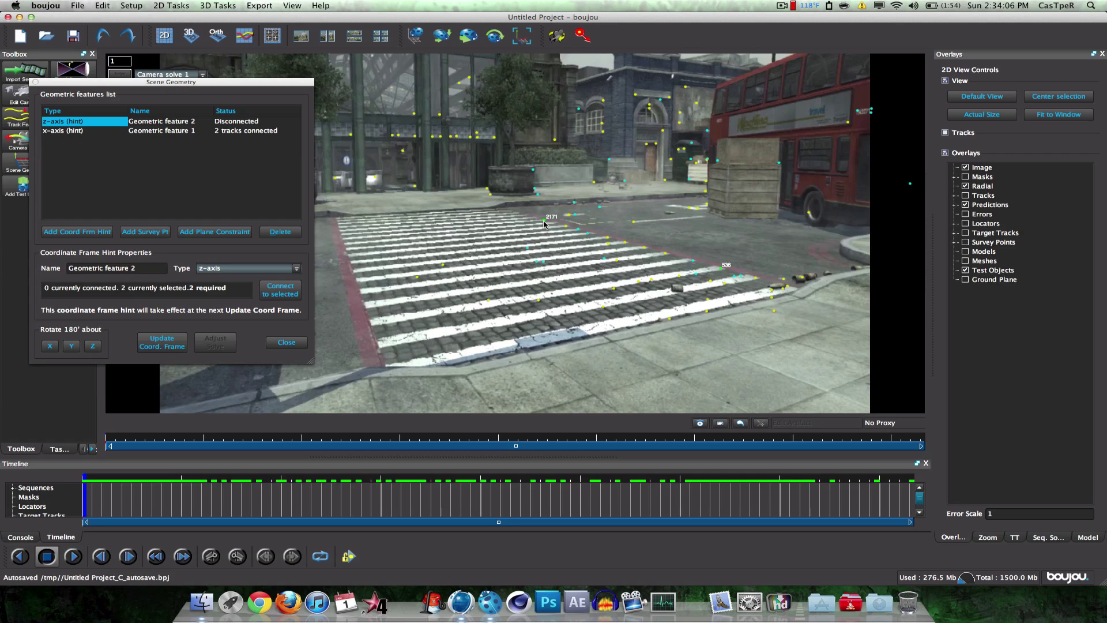
left_click(274, 295)
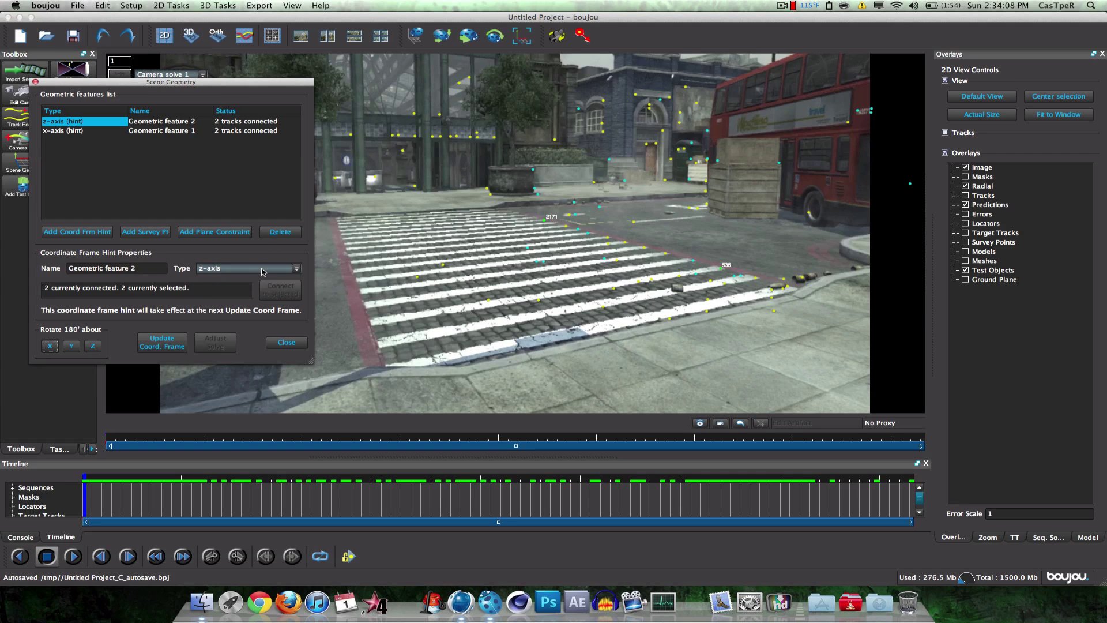
- Add an origin hint on track 461, then update the coordinate frame from all hints
left_click(96, 232)
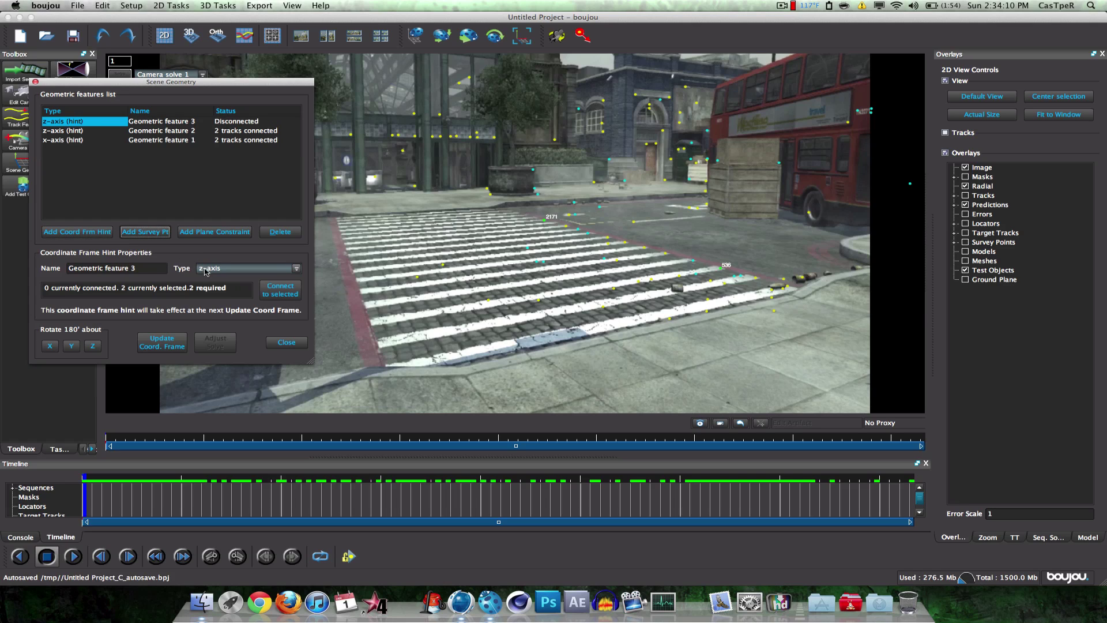
left_click(296, 268)
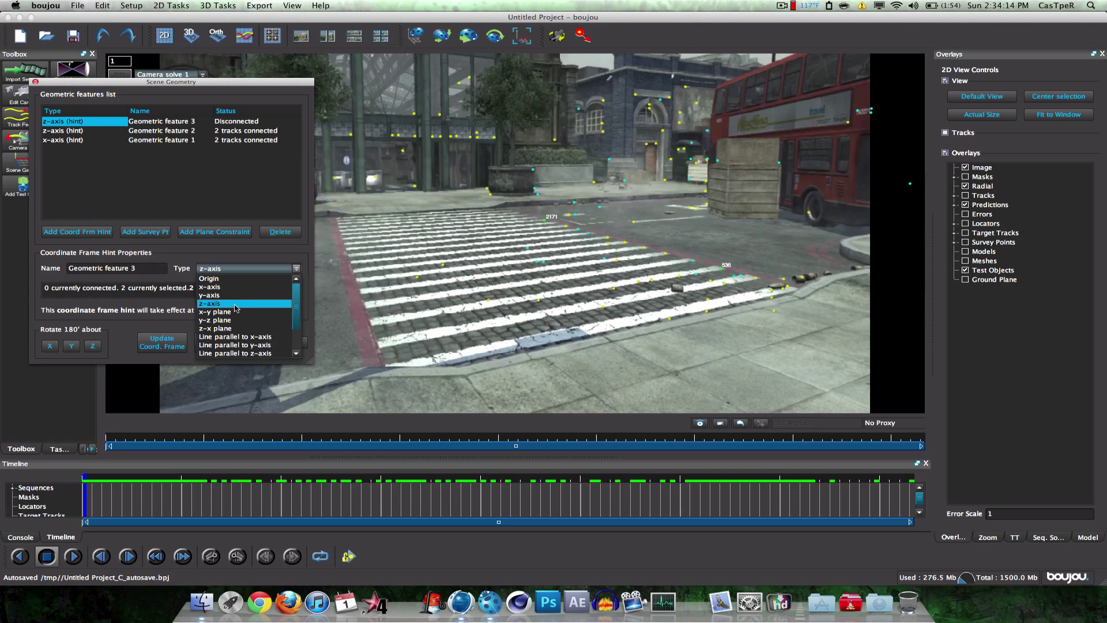
left_click(237, 279)
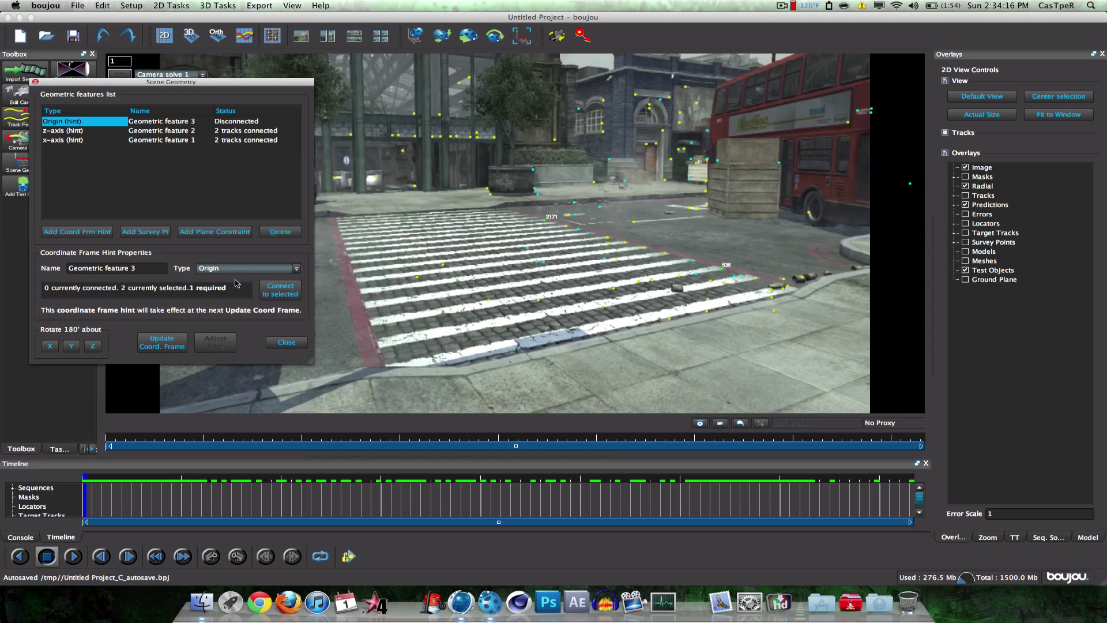
left_click(609, 239)
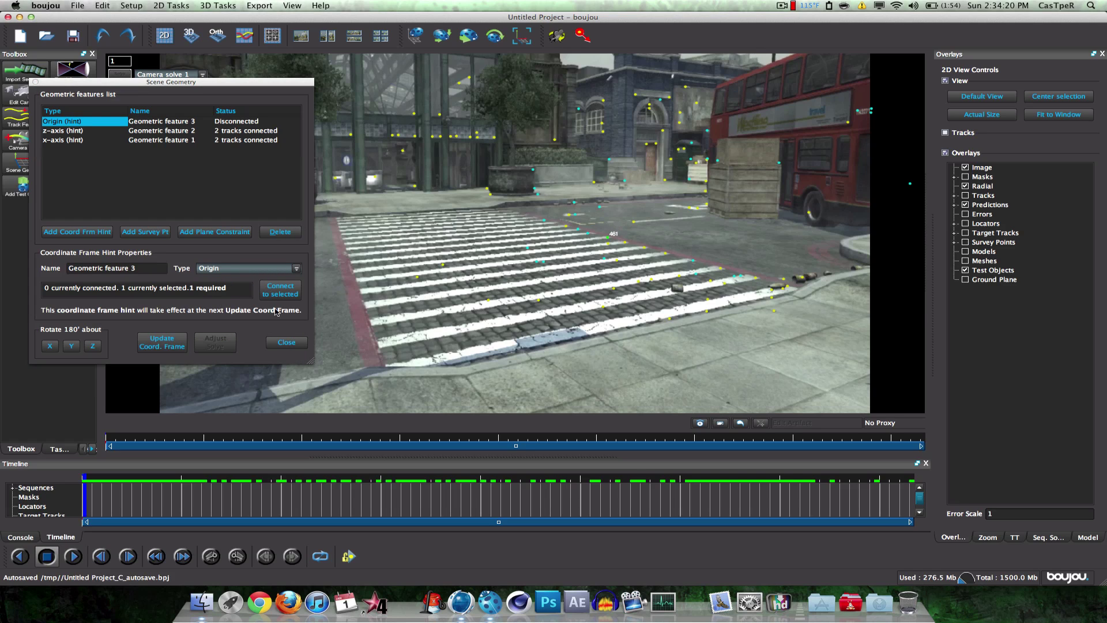
left_click(280, 289)
left_click(180, 342)
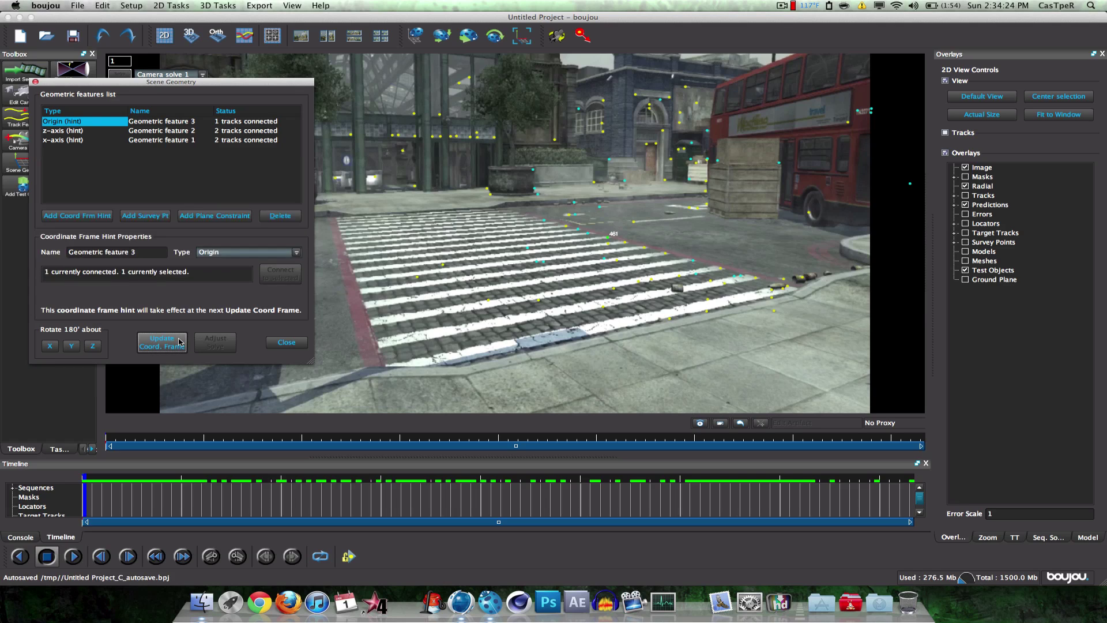
left_click(292, 343)
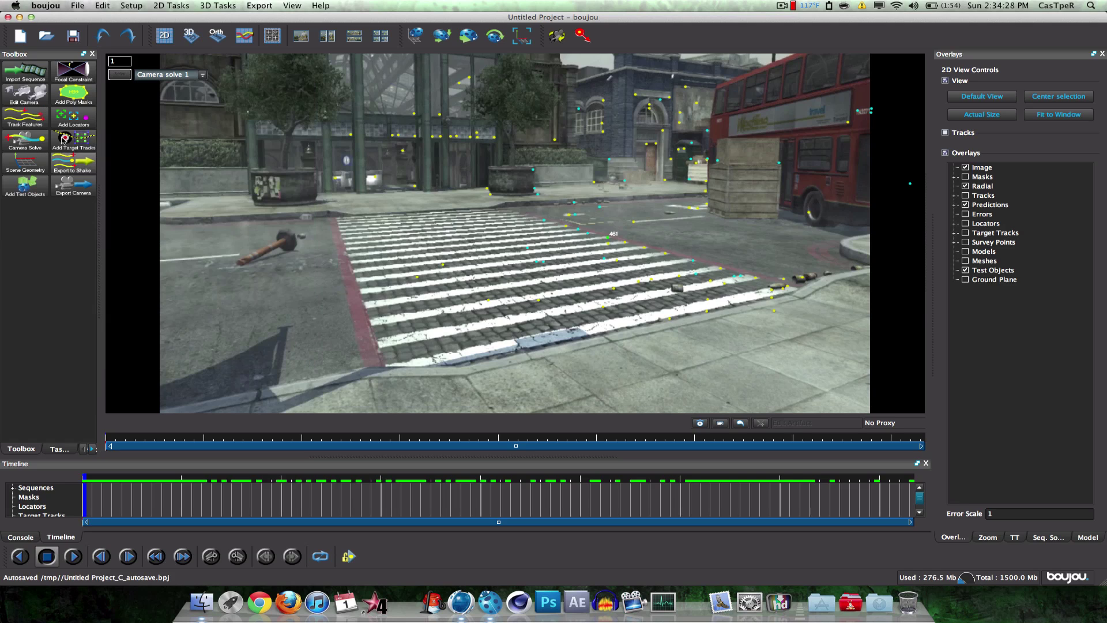
- Insert a test object, trying a plane and then a pyramid shape to check alignment
left_click(35, 195)
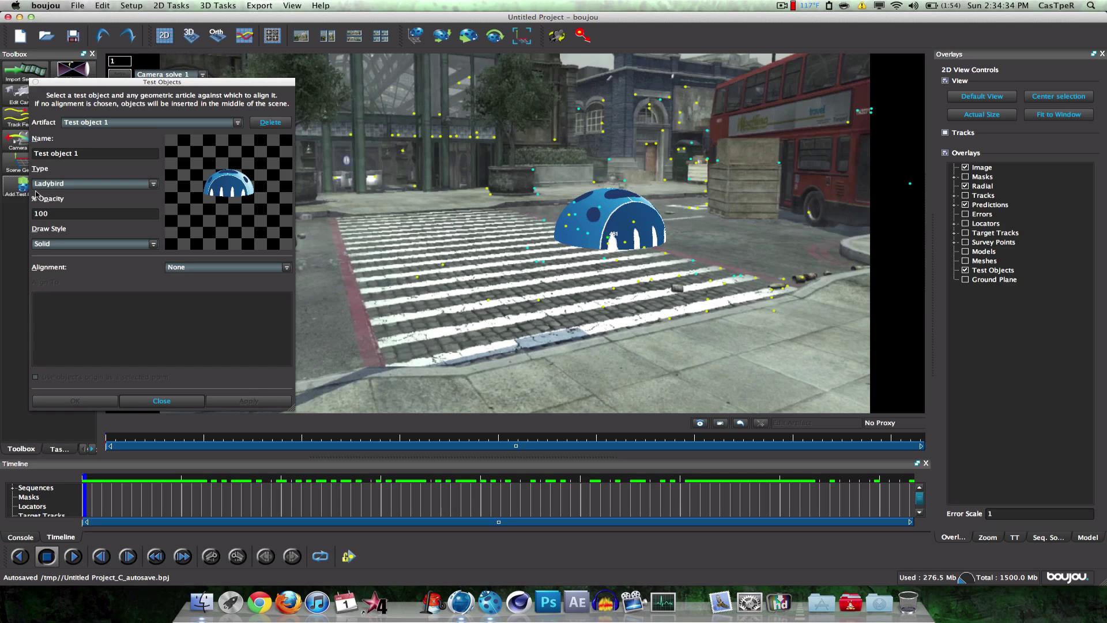
left_click(46, 183)
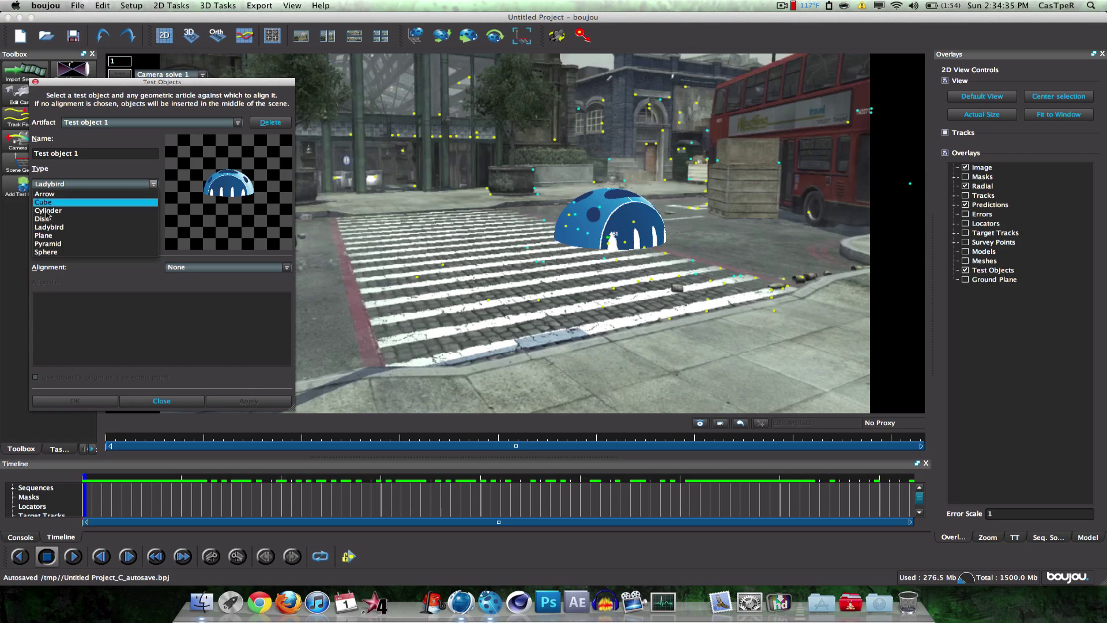
left_click(54, 242)
left_click(218, 401)
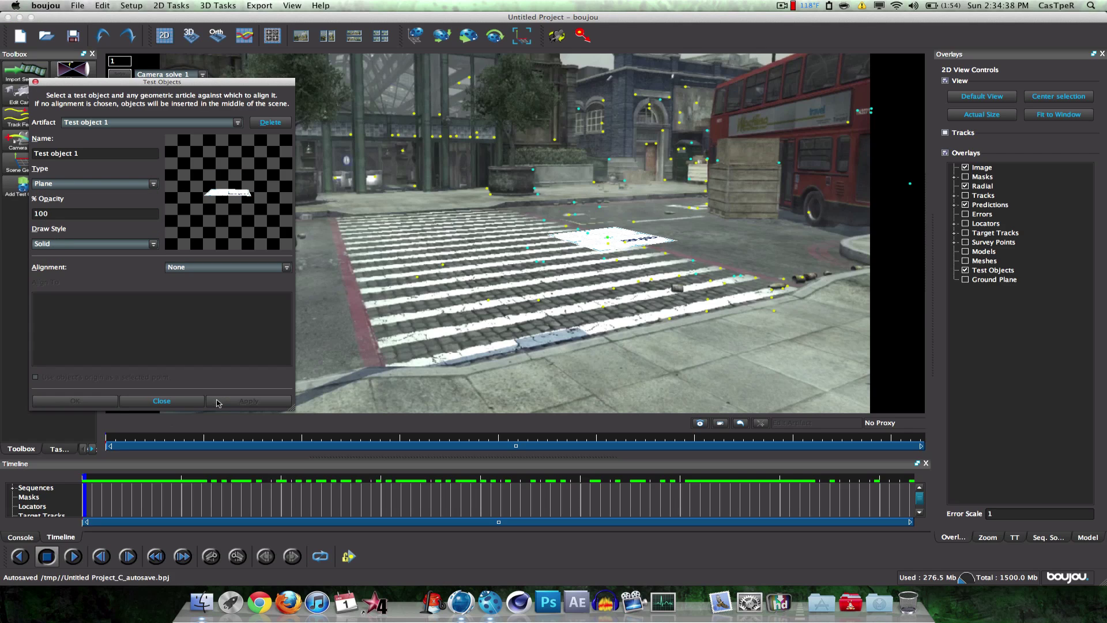
left_click(65, 185)
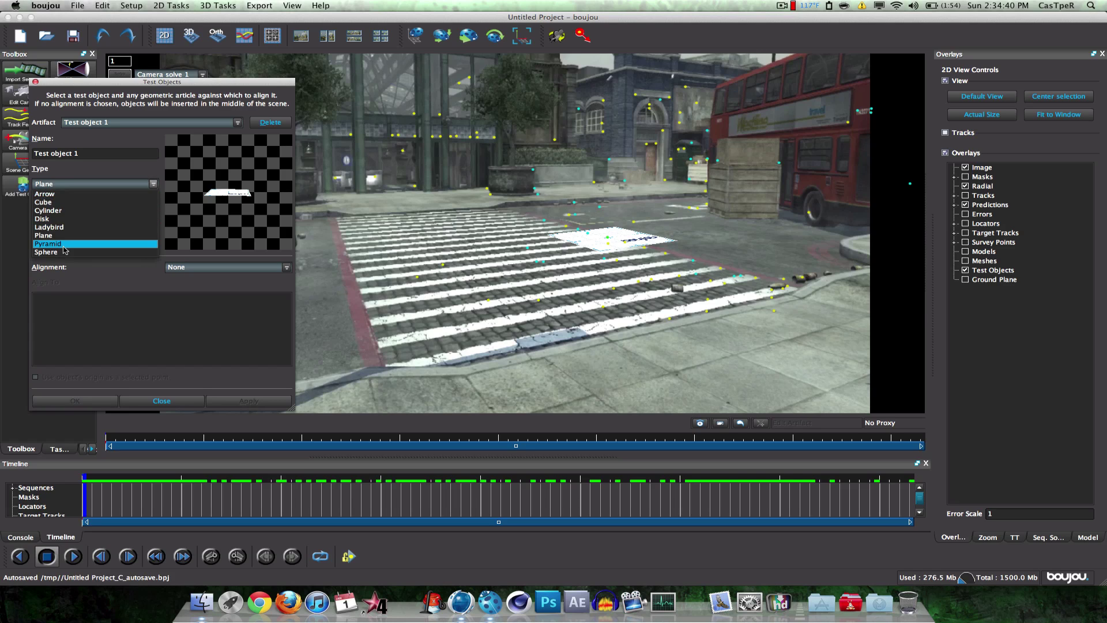
left_click(64, 249)
left_click(228, 402)
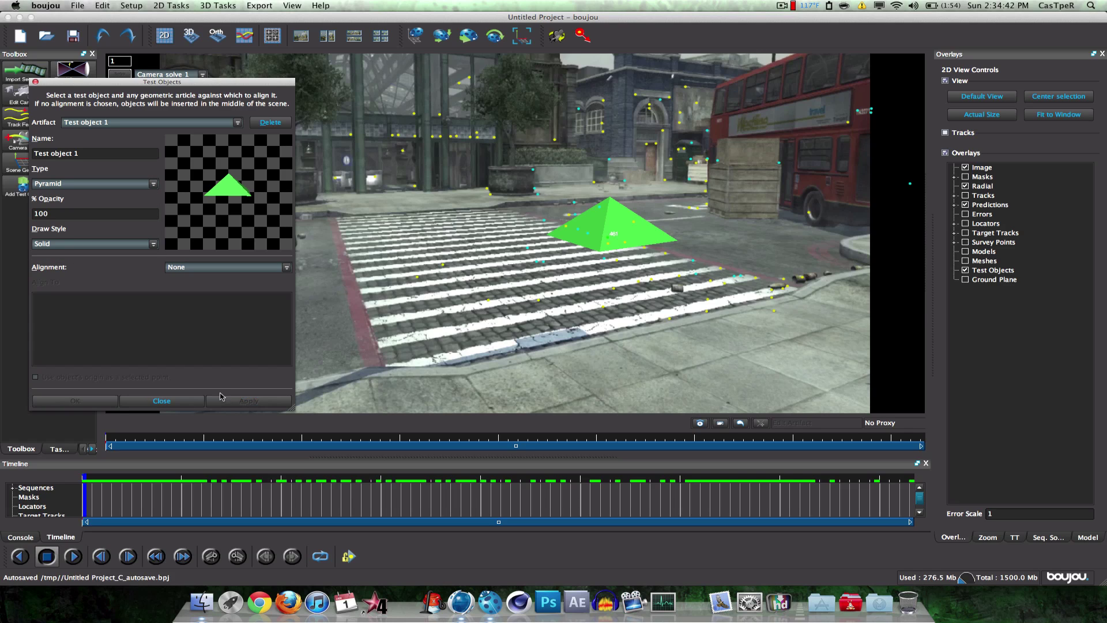
left_click(162, 402)
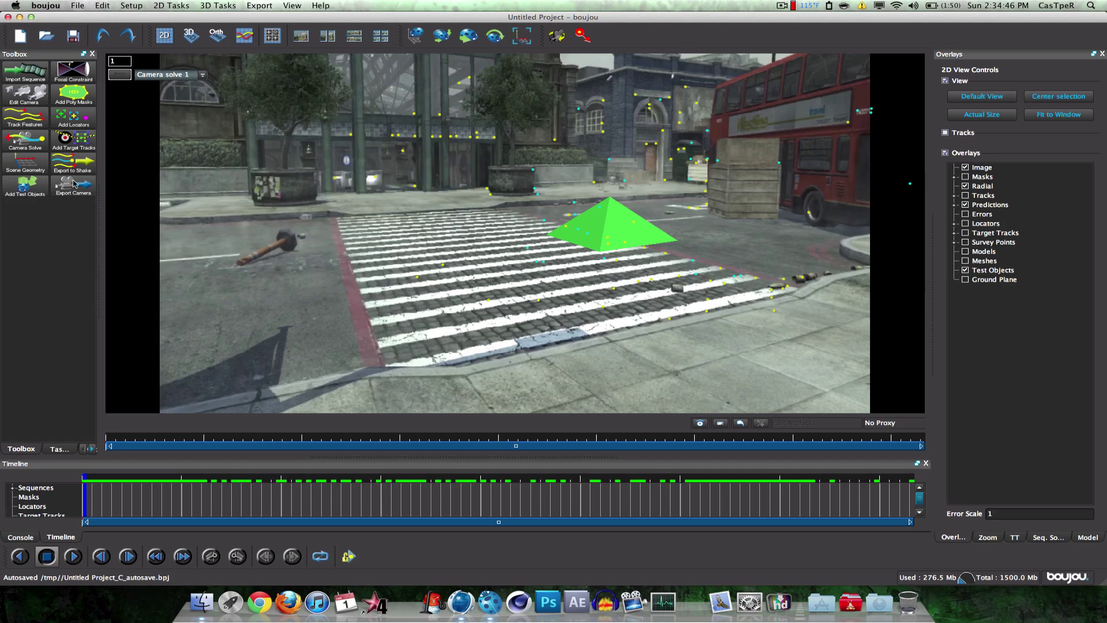
- Delete the pyramid test object and close the Test Objects window
left_click(25, 184)
left_click(587, 218)
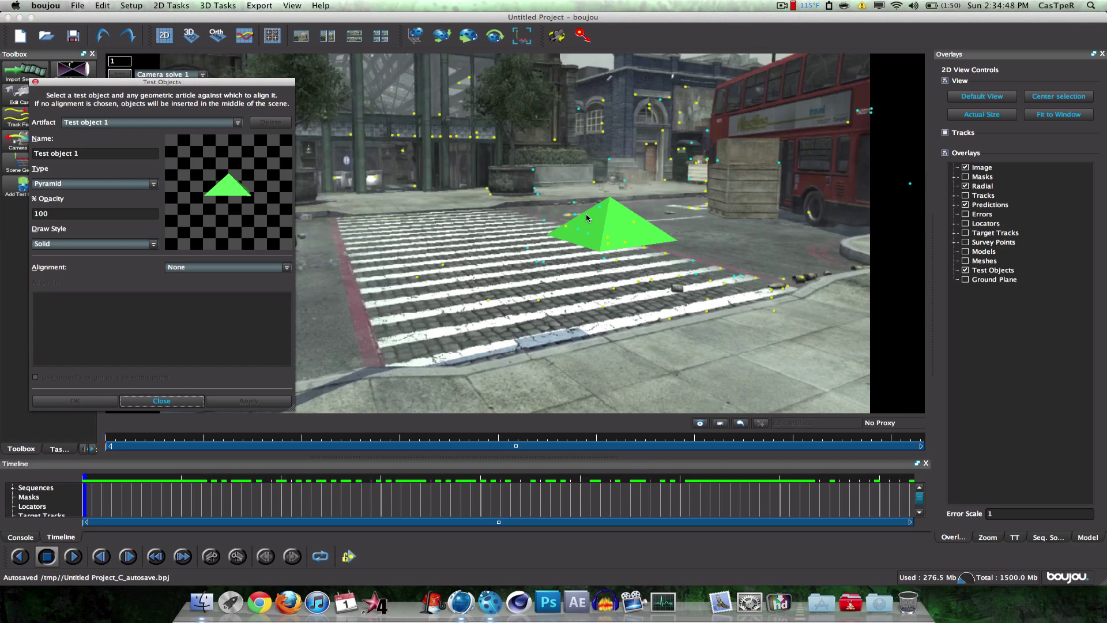
left_click(270, 122)
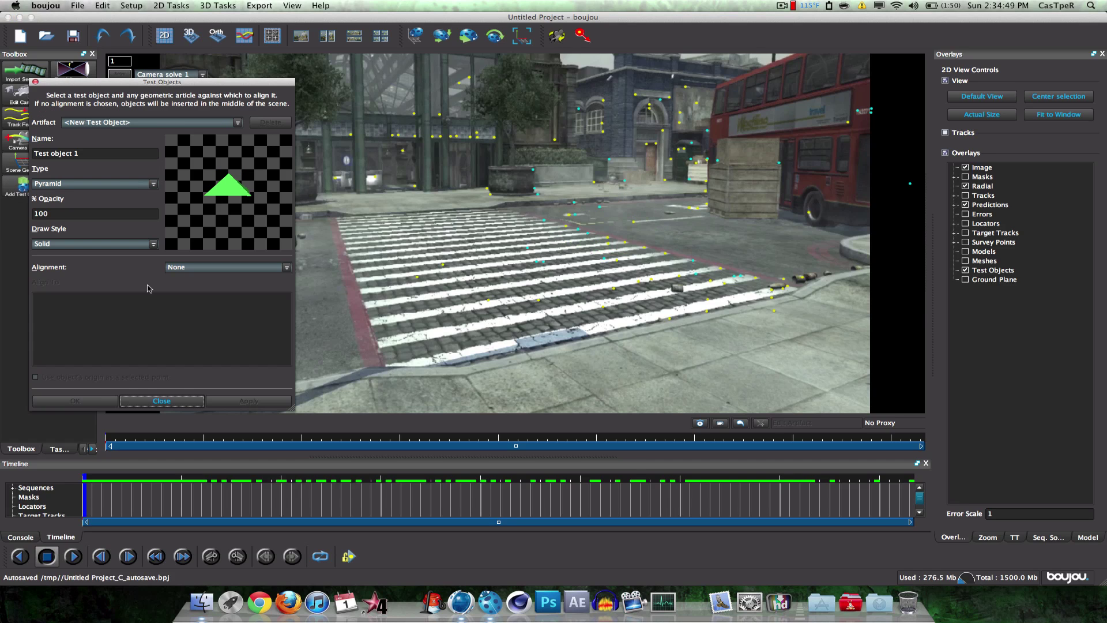
left_click(162, 400)
left_click(259, 5)
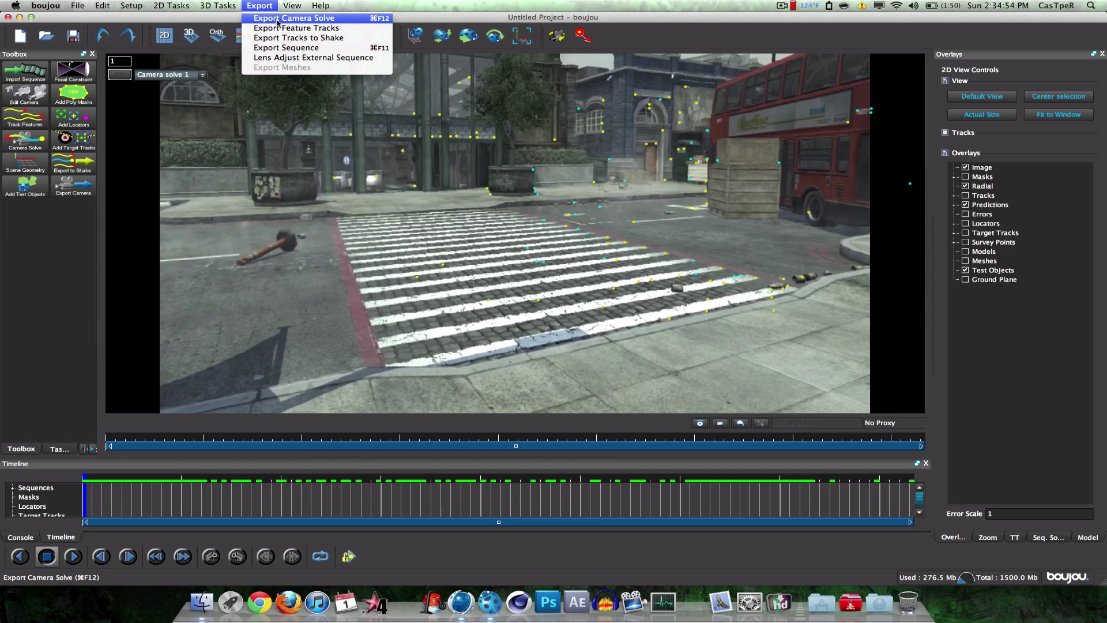
- Export the camera solve in Cinema 4D (*.c4d) format as 'tut' with Scale Scene by 10
left_click(277, 22)
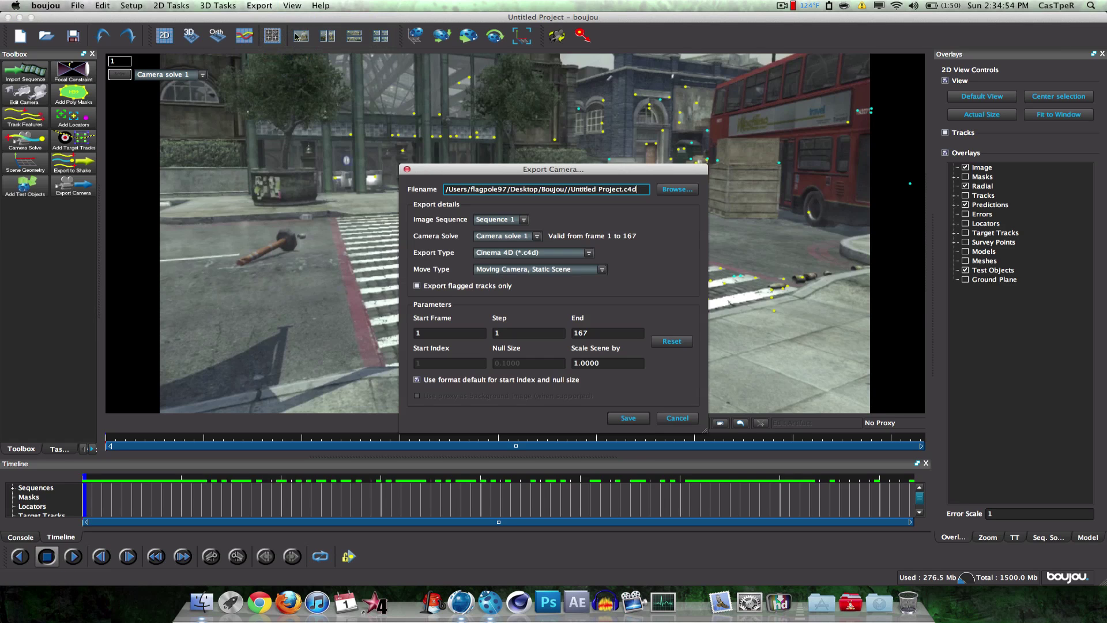
left_click(535, 254)
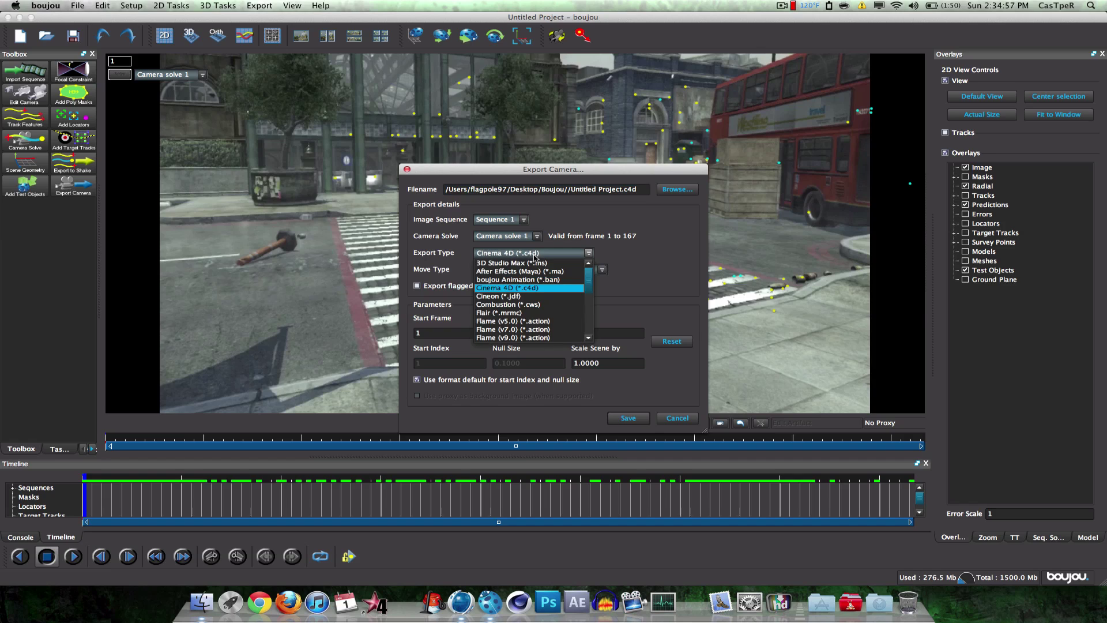
left_click(550, 288)
left_click(680, 190)
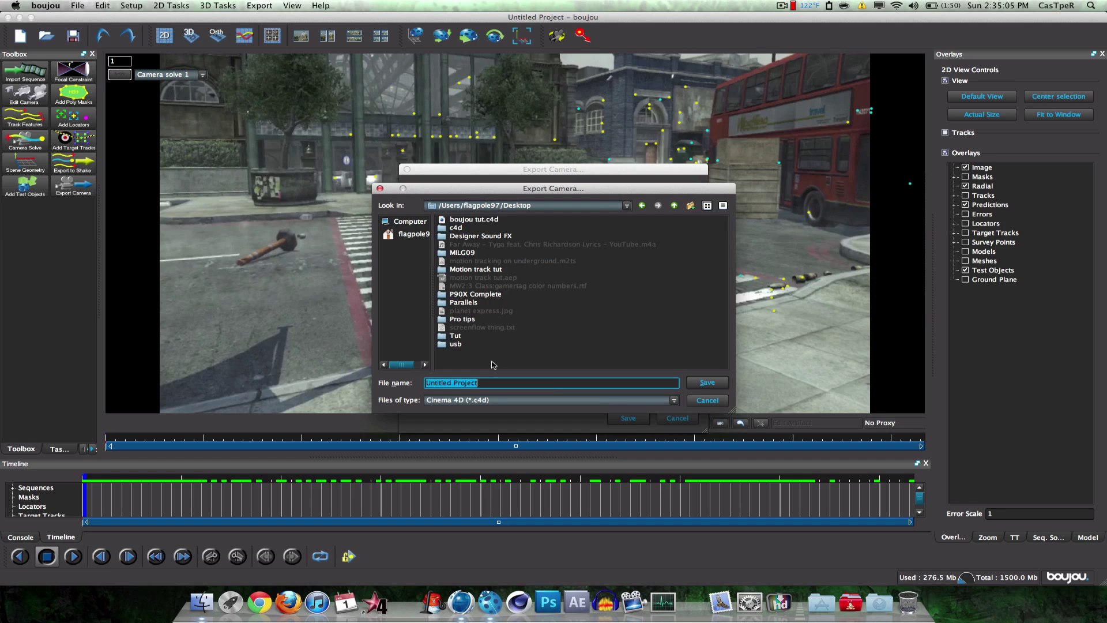
type("tut")
key("Escape")
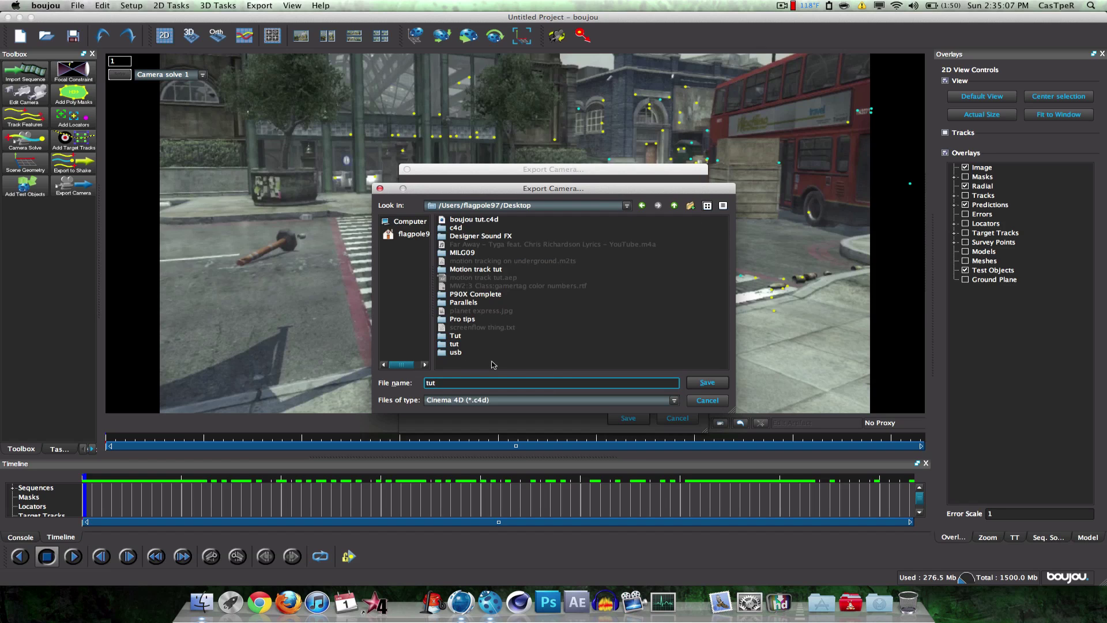
key("Return")
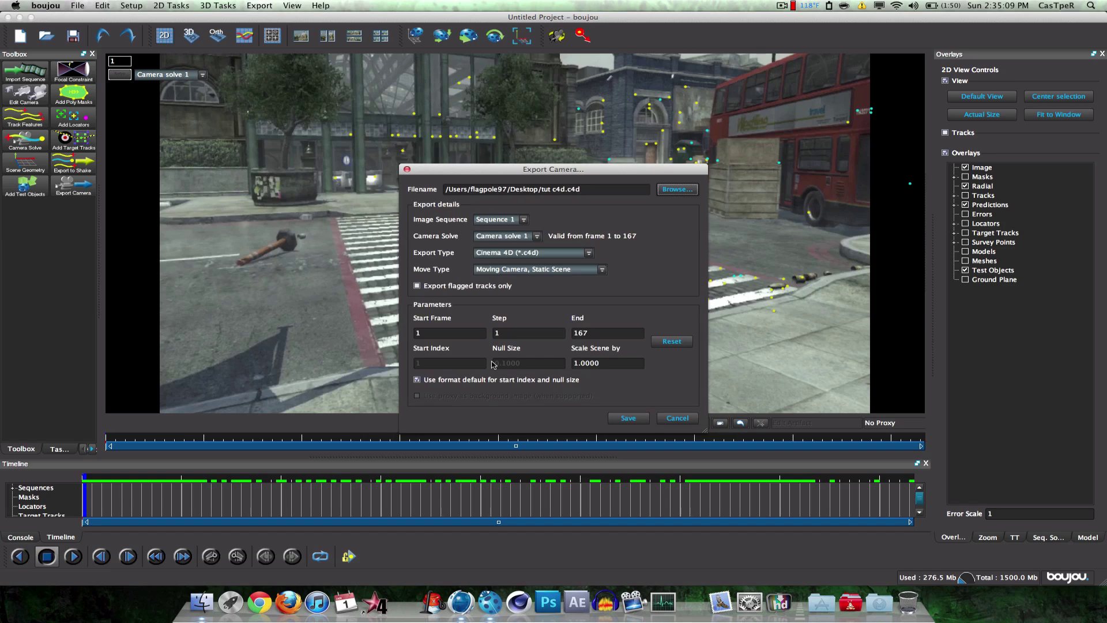
left_click(612, 365)
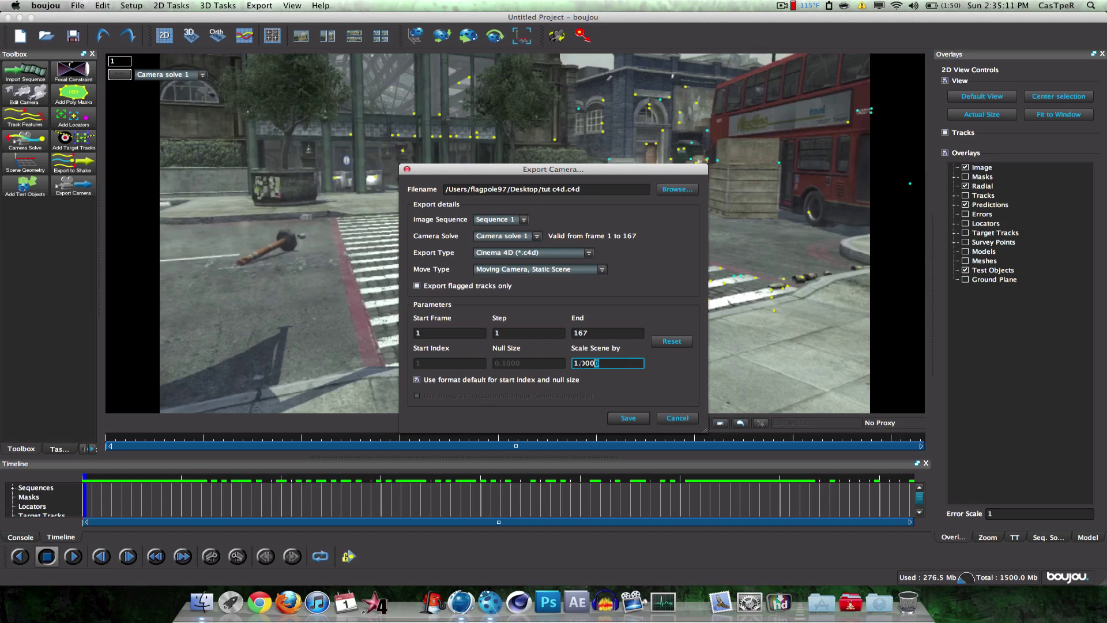
type("10")
left_click(633, 421)
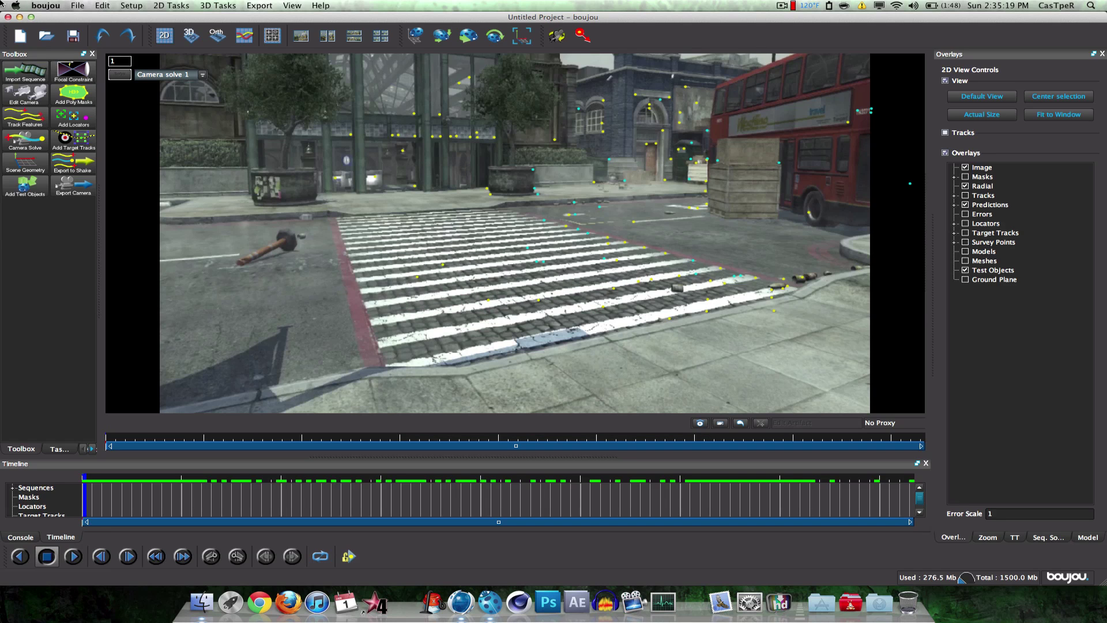
- Quit boujou without saving the project and switch to Cinema 4D
left_click(46, 5)
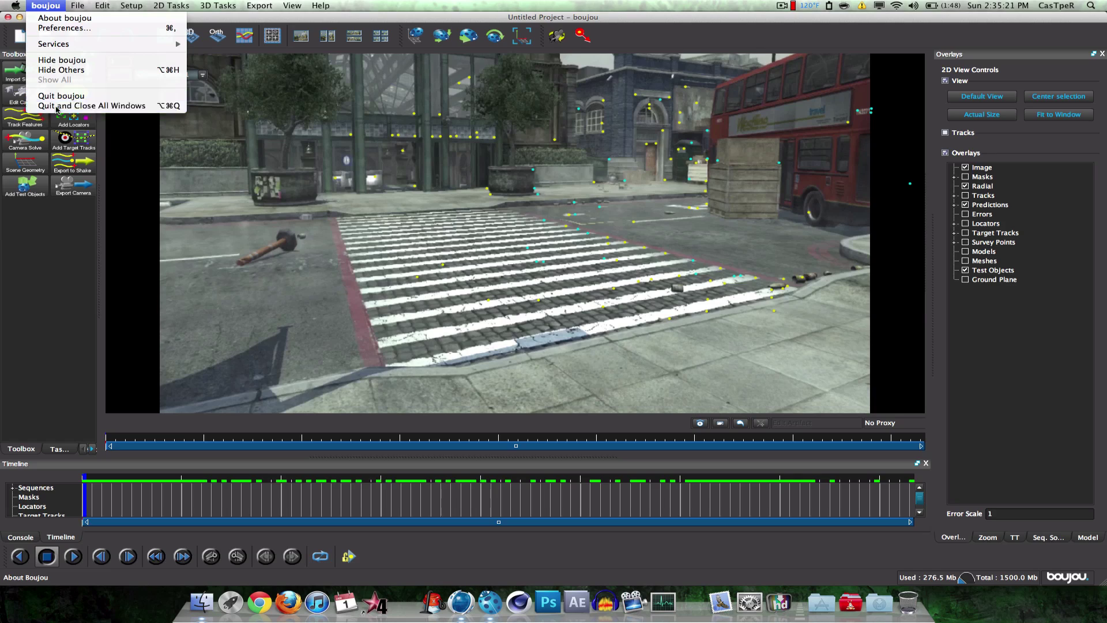
left_click(52, 103)
left_click(584, 313)
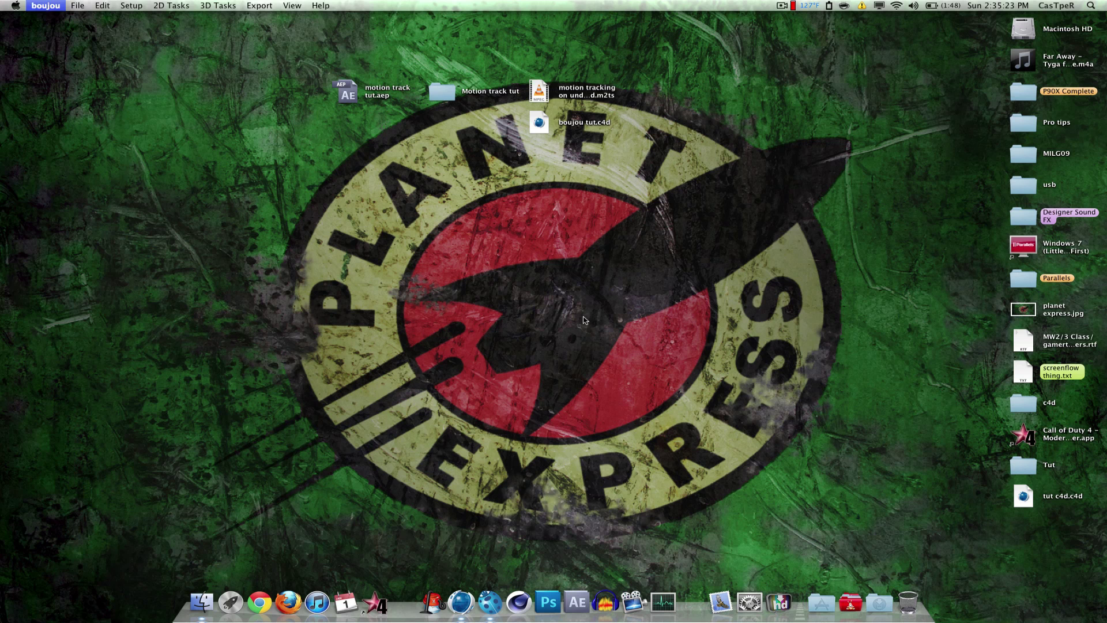
key("ctrl+Right")
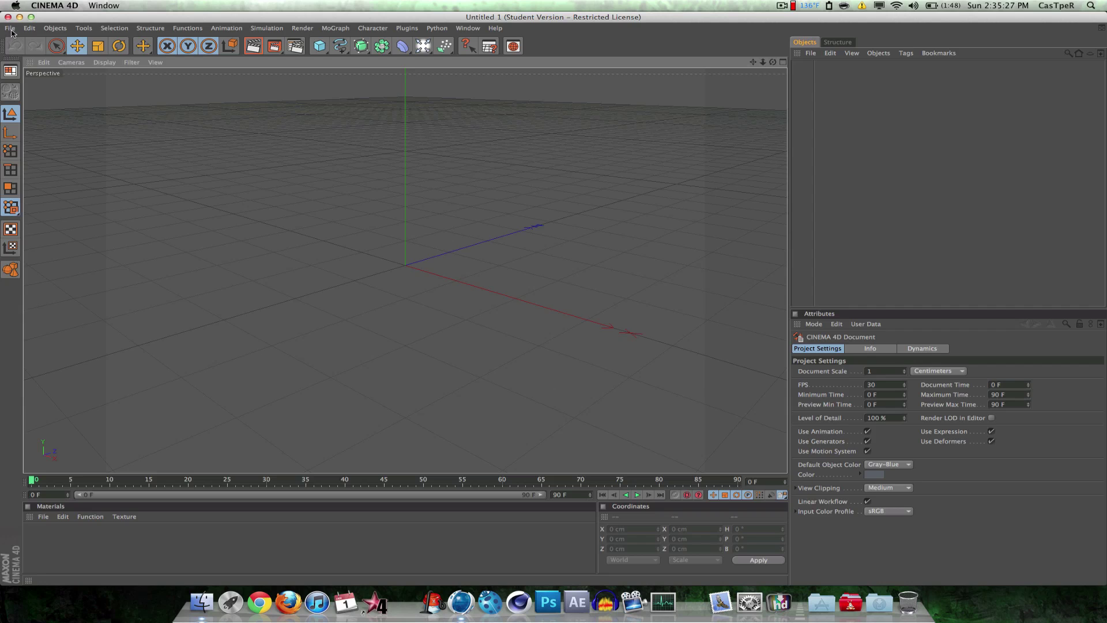
- Open tut c4d.c4d in Cinema 4D, importing it at scale 10
left_click(10, 28)
left_click(18, 54)
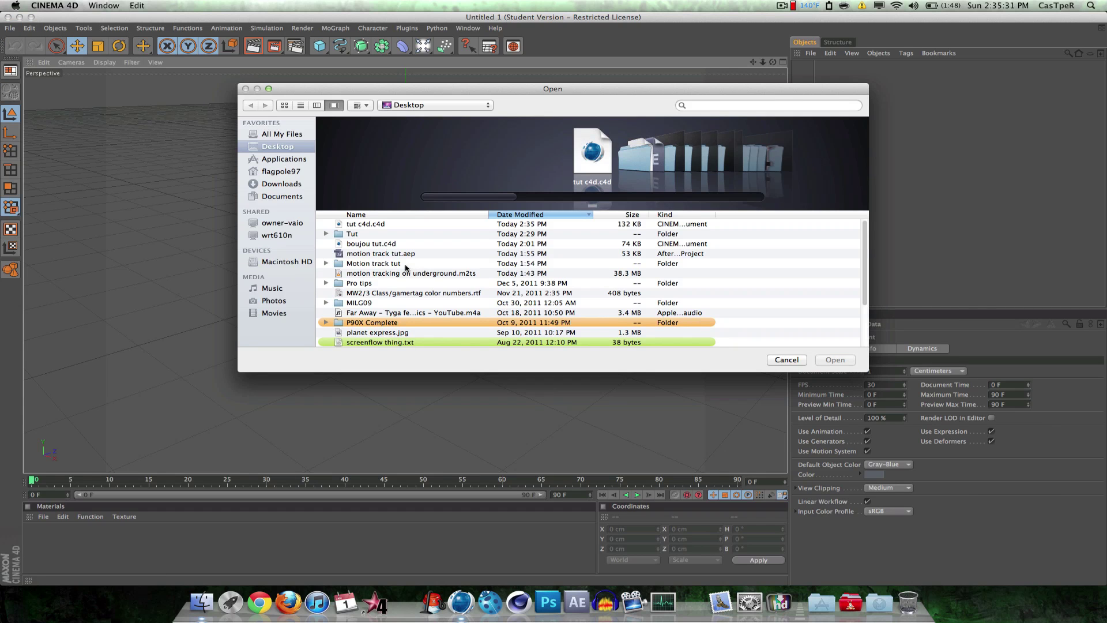
left_click(358, 224)
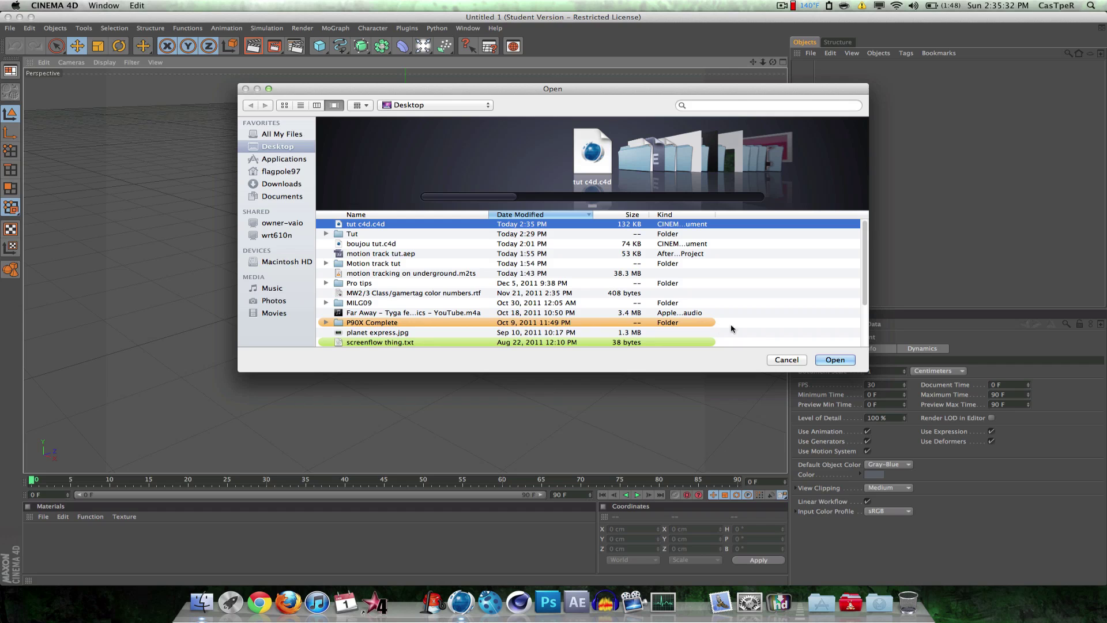
left_click(837, 361)
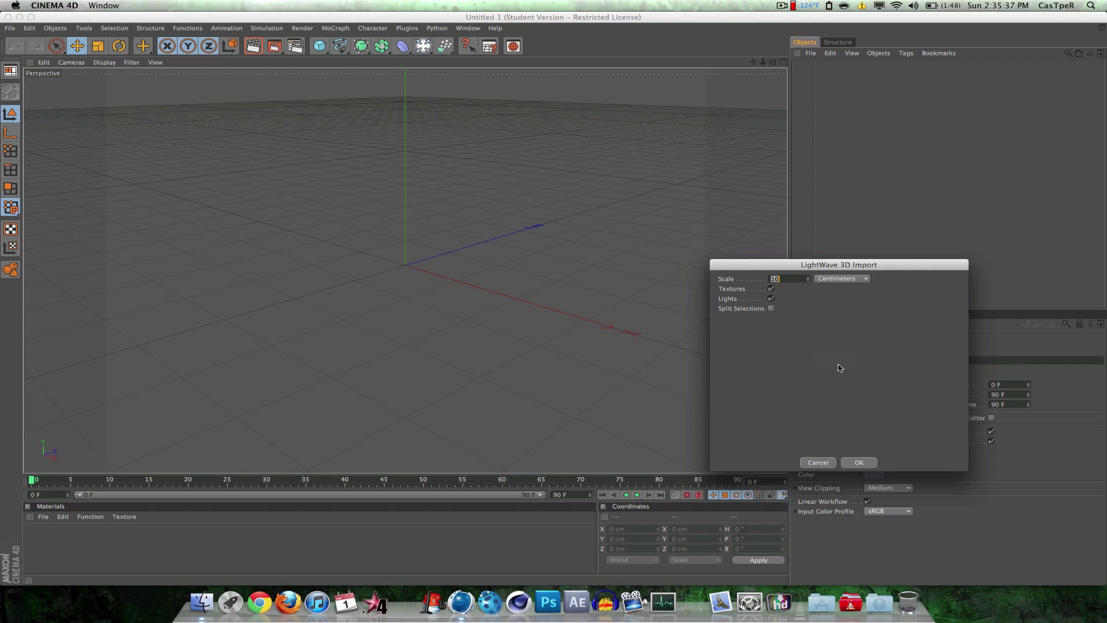
left_click_drag(826, 266, 456, 109)
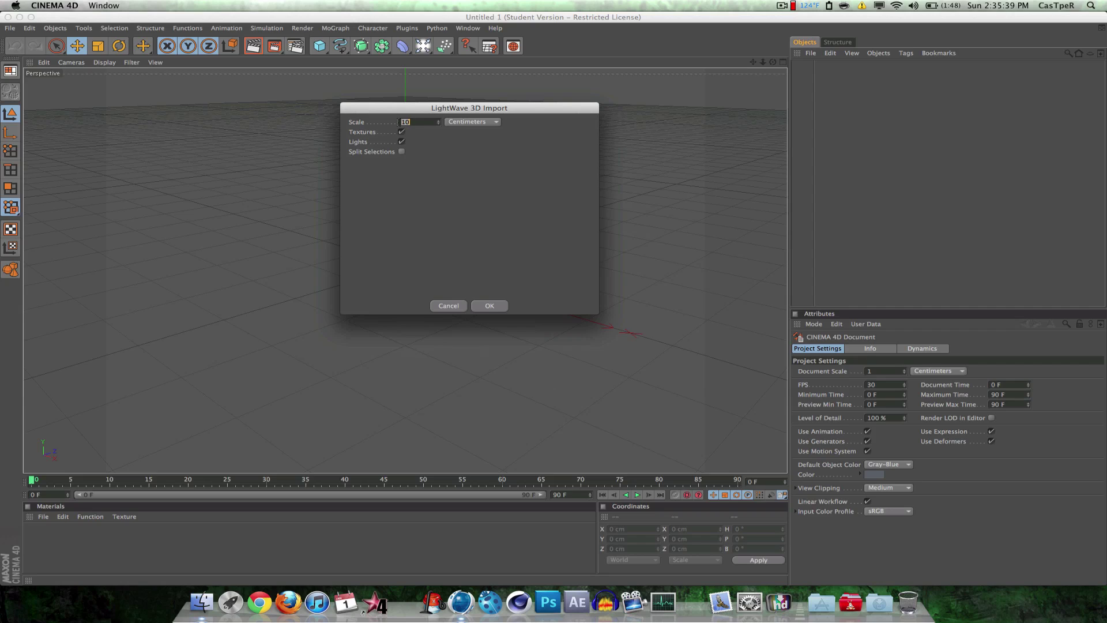
left_click(426, 122)
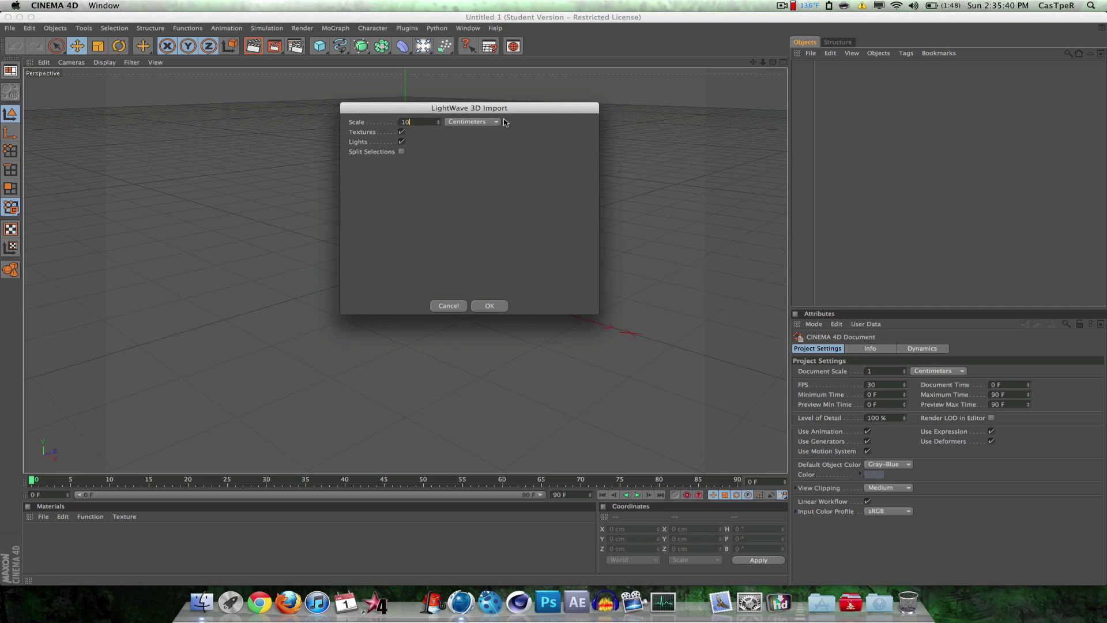
left_click(488, 306)
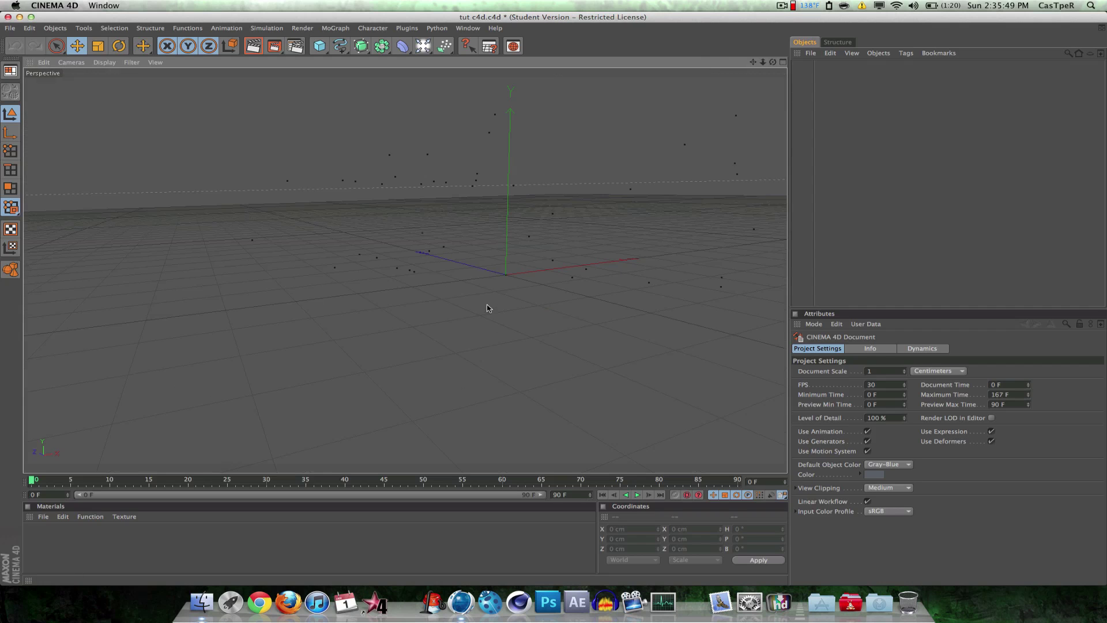
- Preview the track, extend the preview range to 167 F, return to frame 0, and create material Mat
left_click(637, 495)
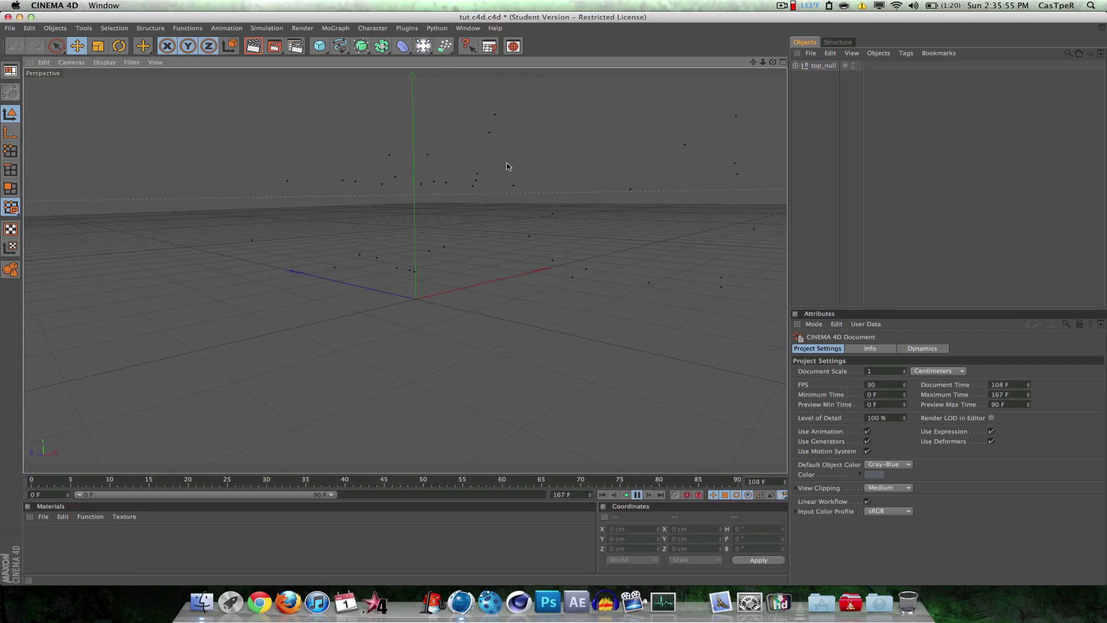
left_click(638, 495)
left_click_drag(333, 494, 662, 496)
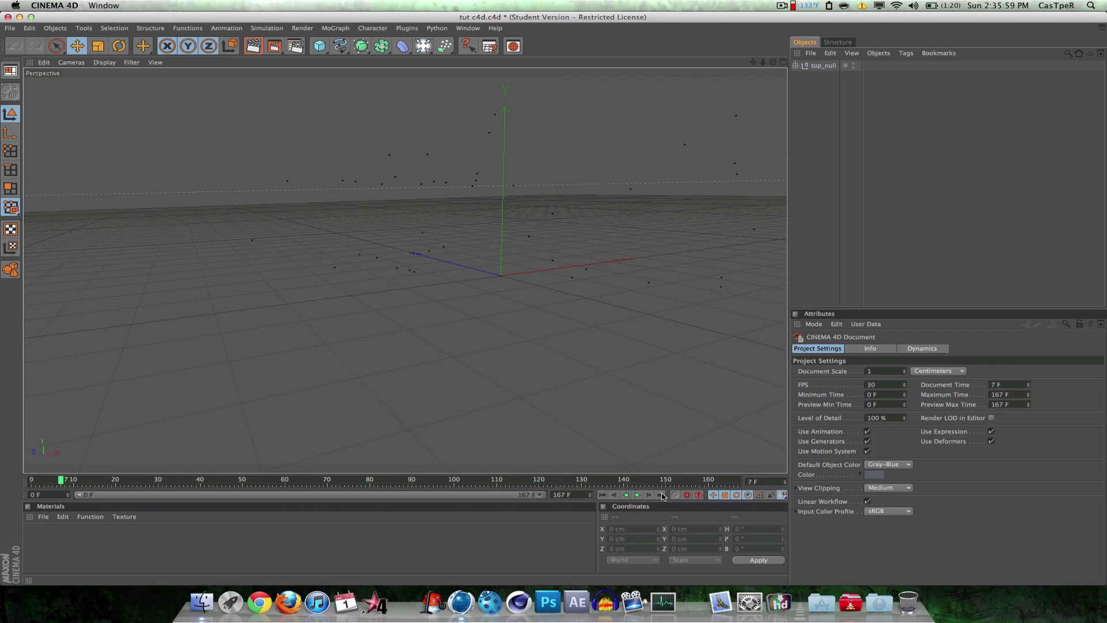
left_click_drag(61, 479, 17, 478)
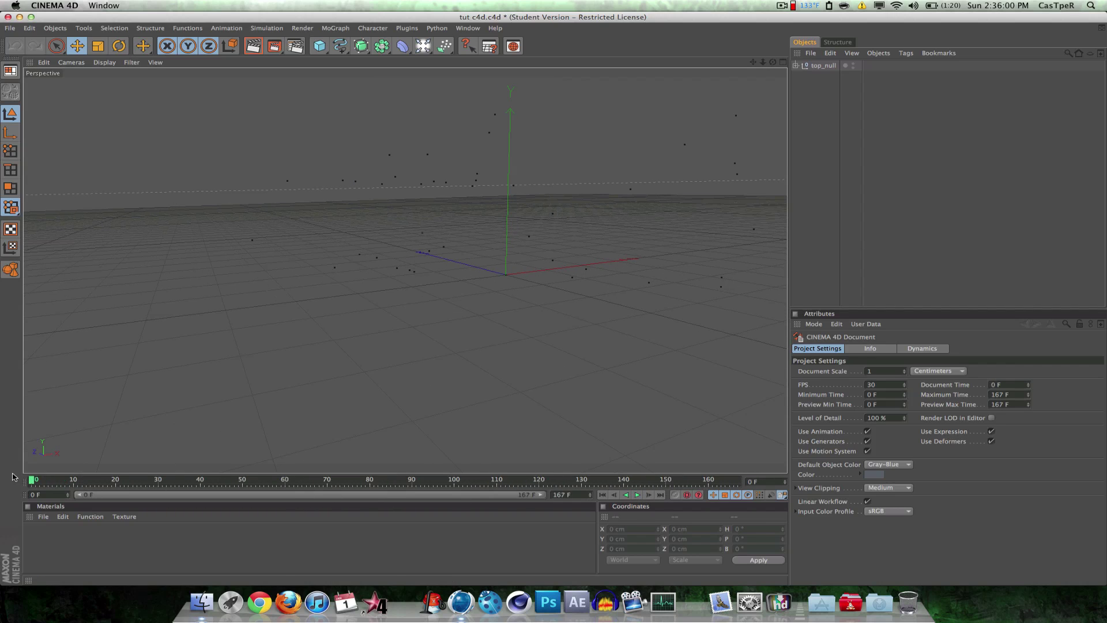
double_click(45, 541)
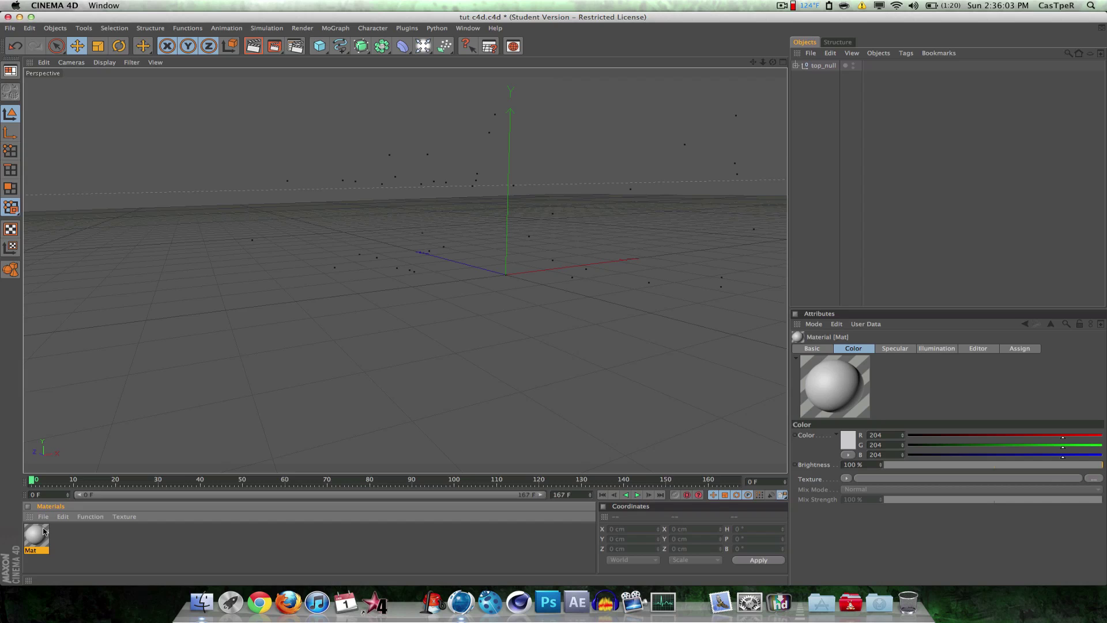
left_click(45, 515)
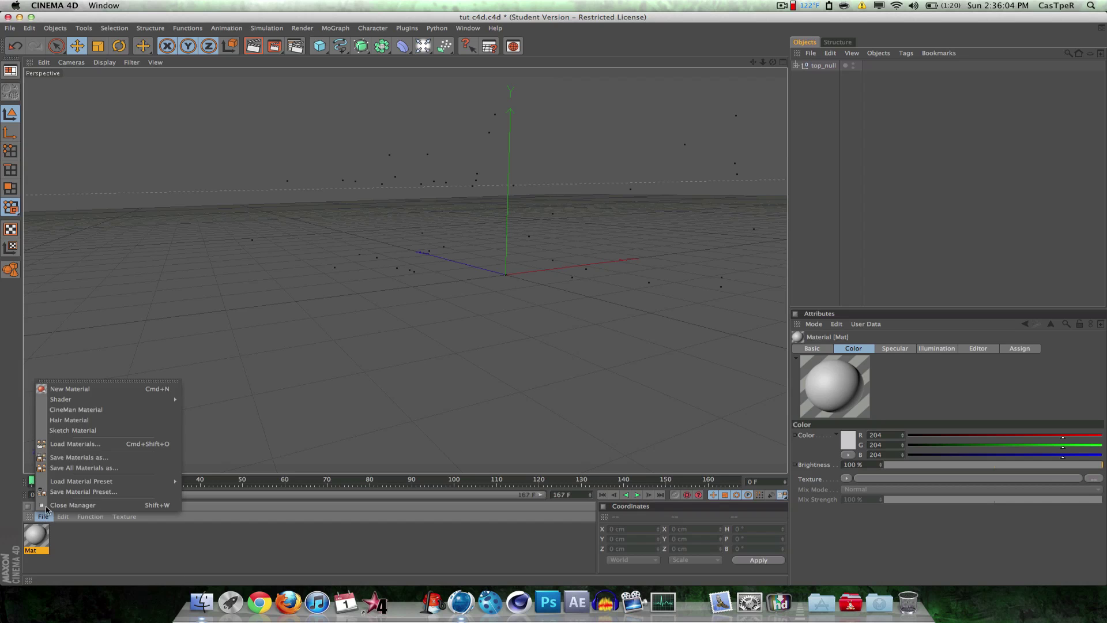
- Open Mat in the Material Editor and turn off its Specular channel
left_click(112, 564)
double_click(32, 535)
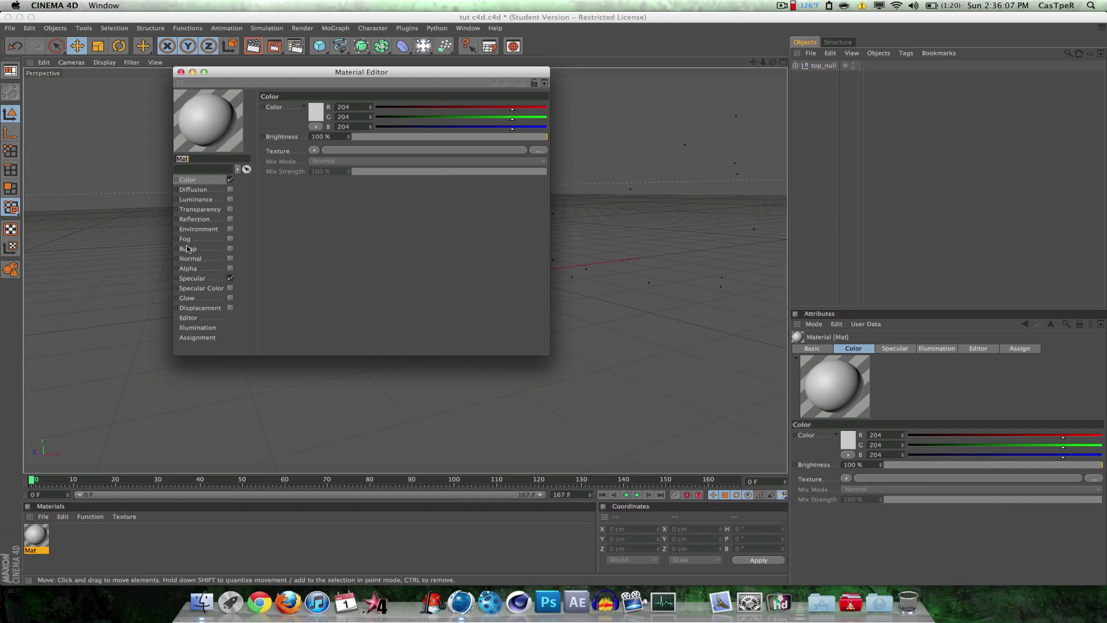
left_click(230, 279)
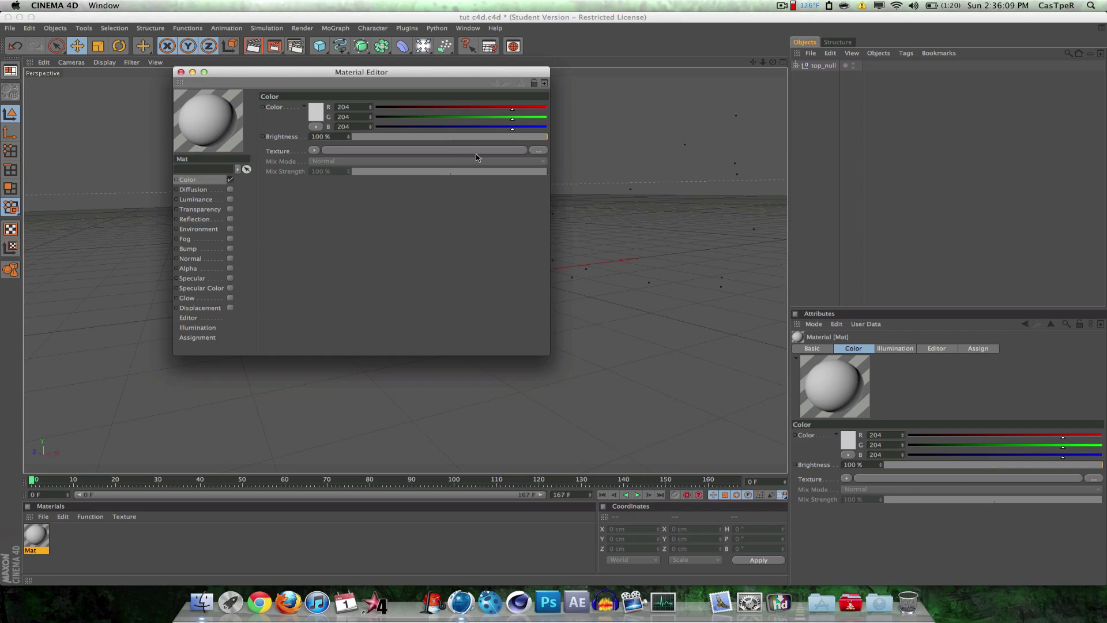
- Load the first footage frame from the Desktop Tut folder as Mat's Color texture, without copying
left_click(537, 153)
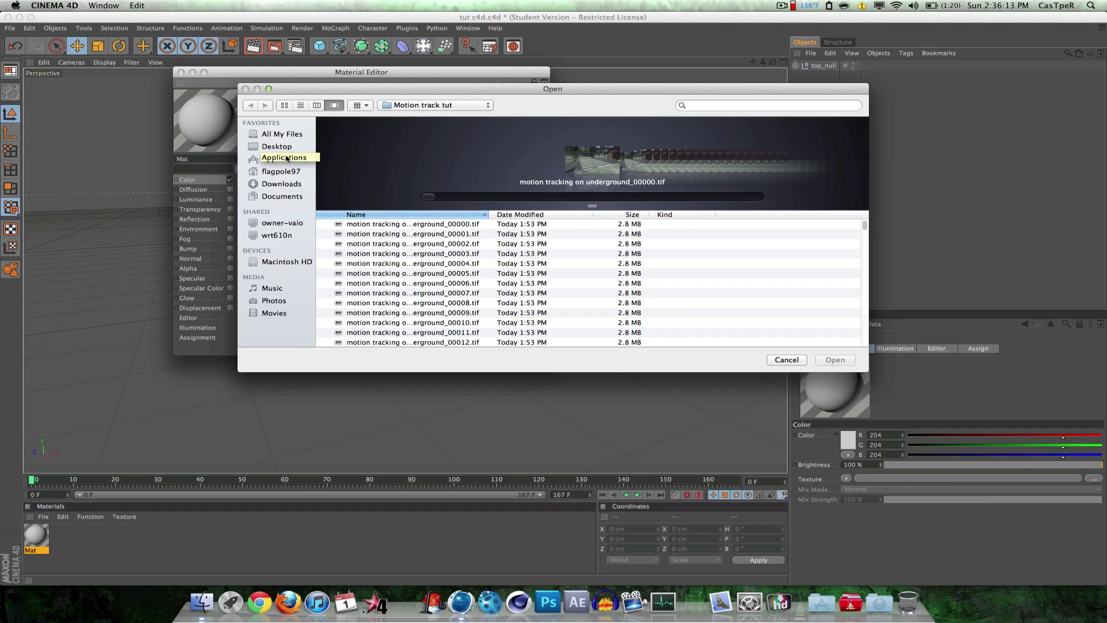
left_click(277, 147)
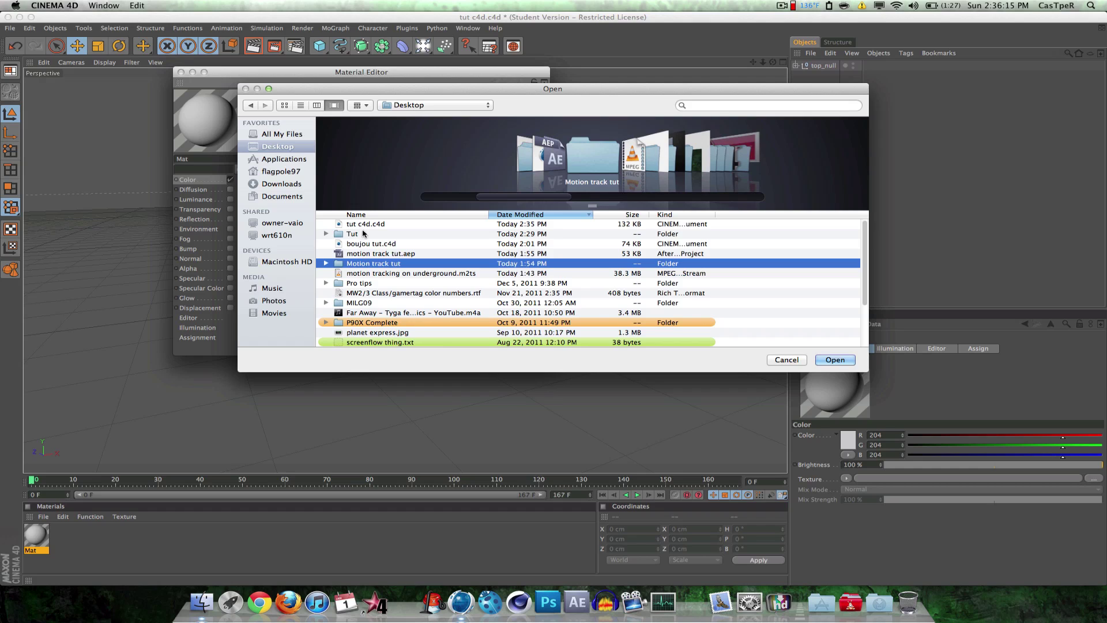
left_click(364, 237)
double_click(365, 238)
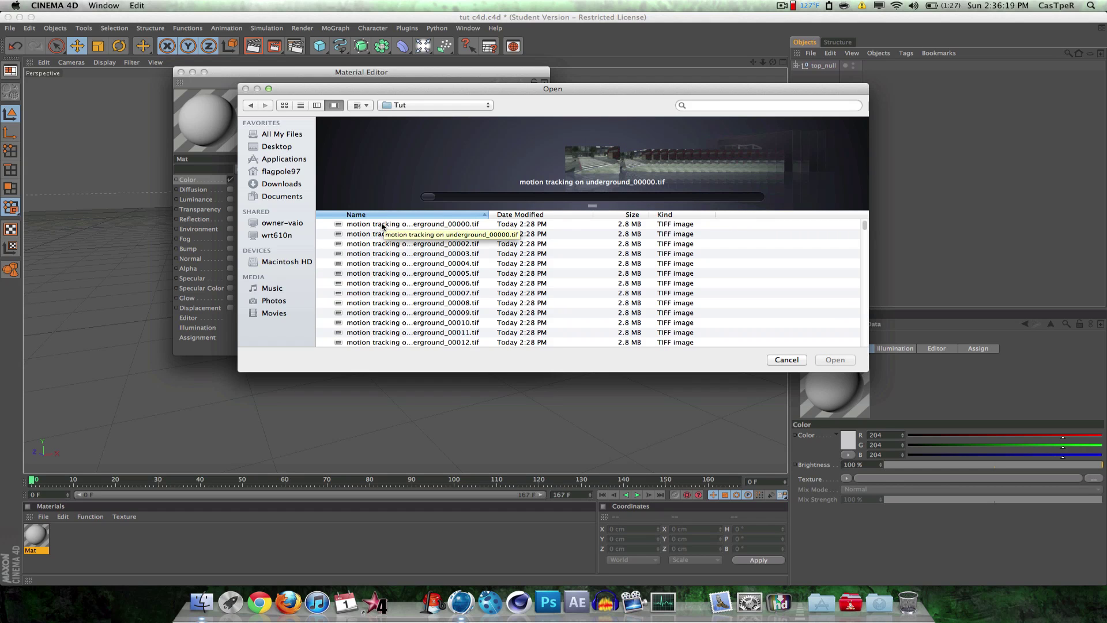
left_click(383, 225)
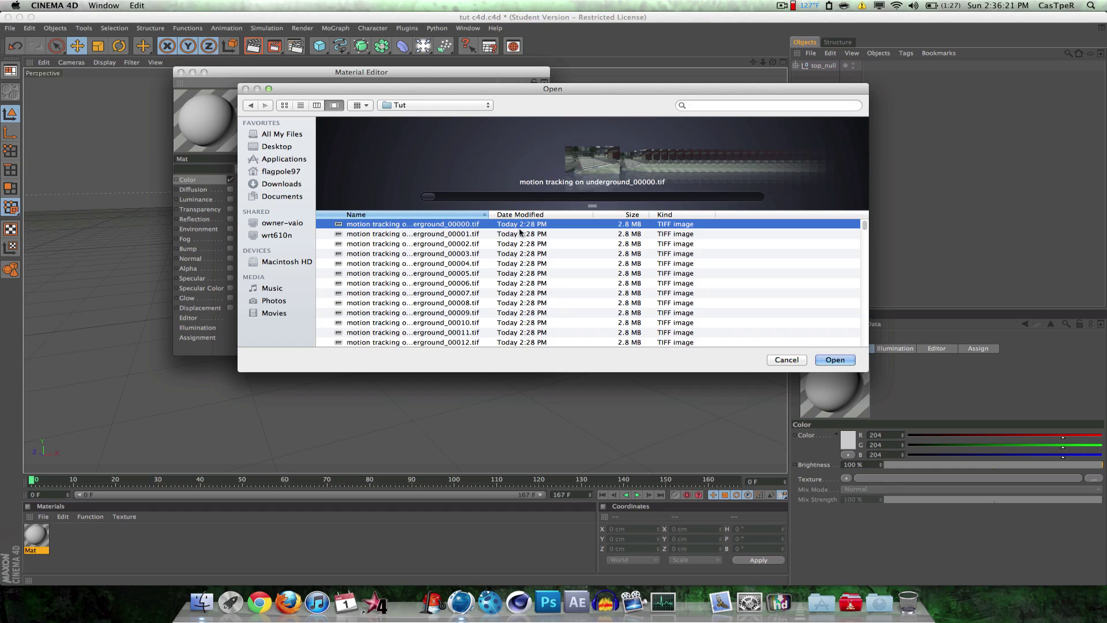
key("Return")
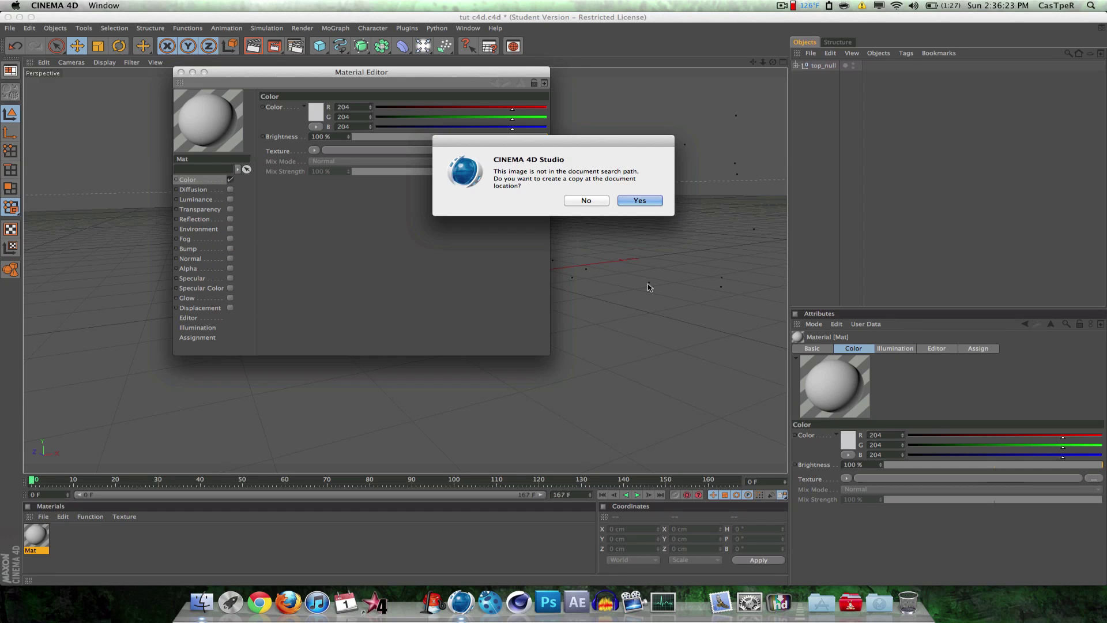
left_click(583, 203)
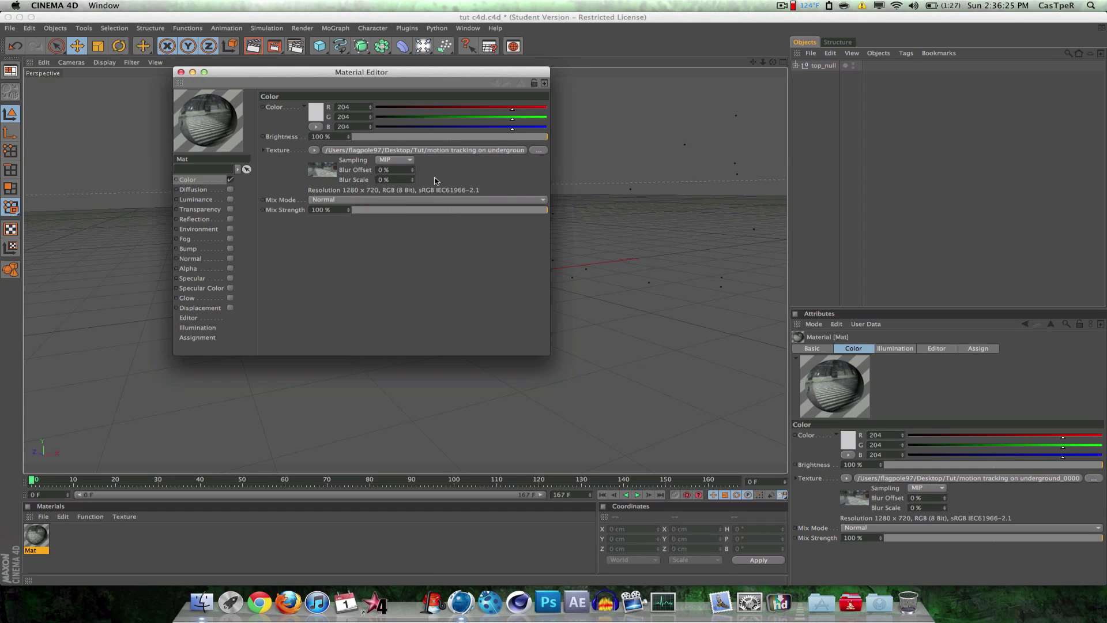
- Calculate the footage texture's movie frames in its Animation settings and close the Material Editor
left_click(327, 176)
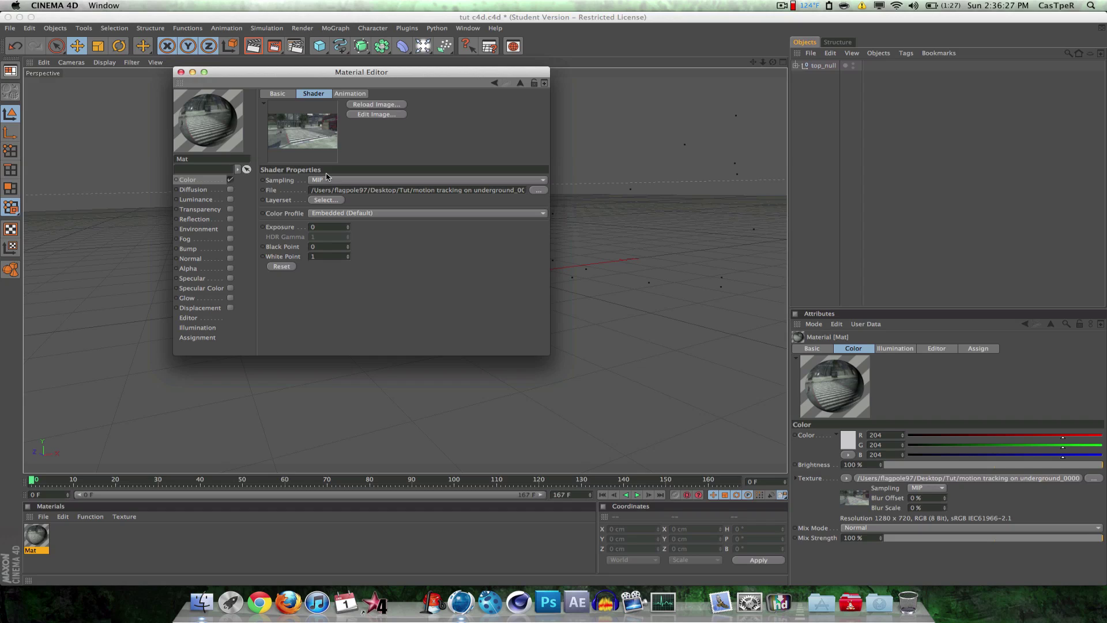
left_click(347, 94)
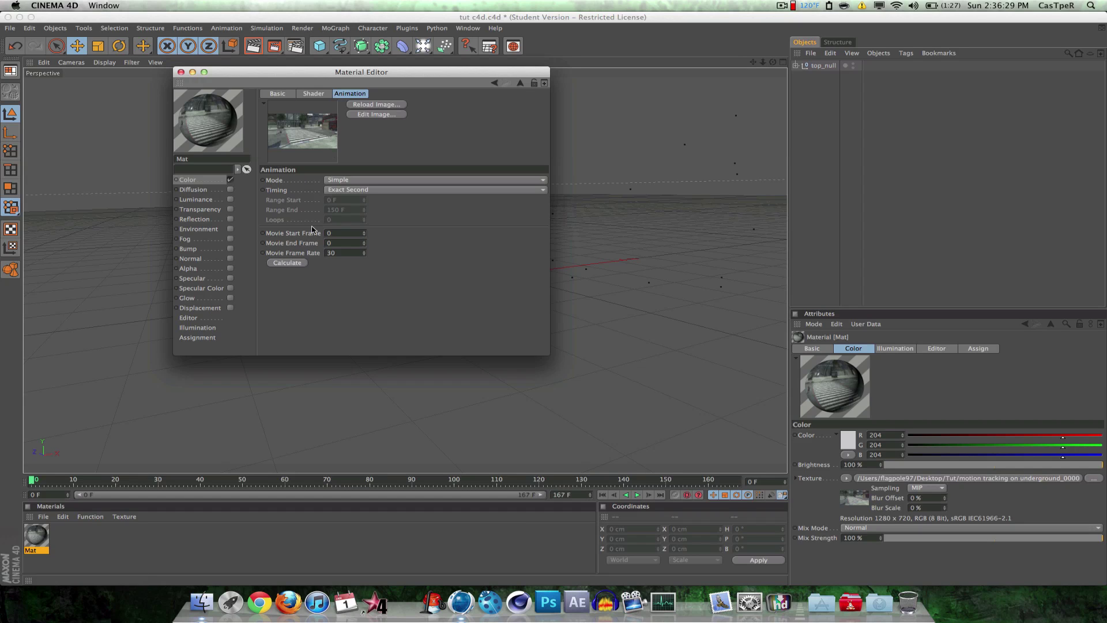
left_click(288, 263)
left_click(288, 263)
left_click(181, 72)
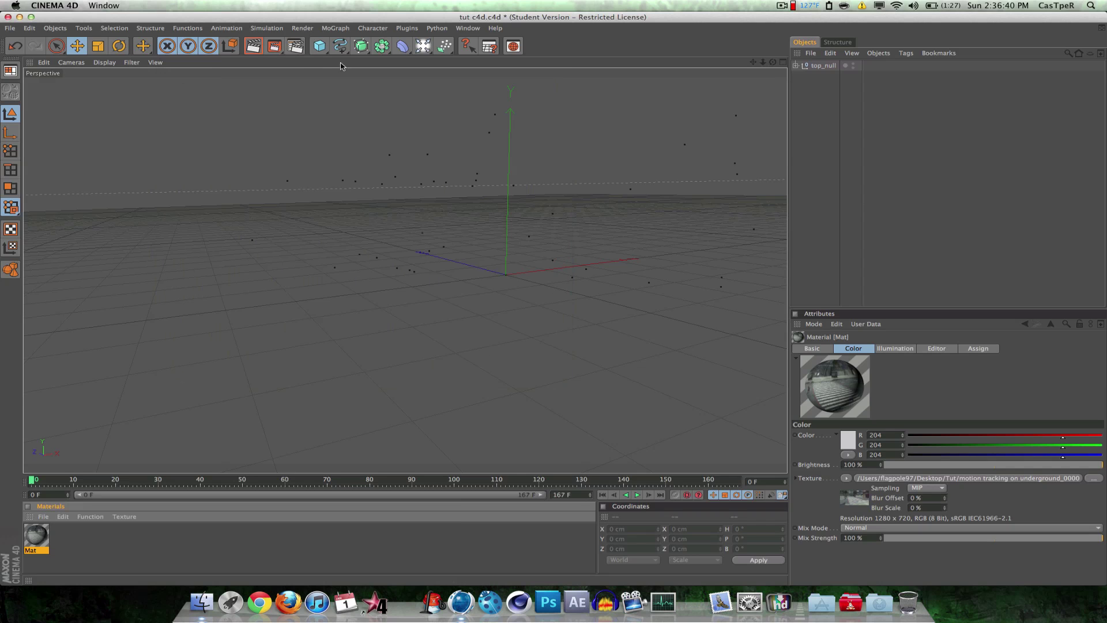
left_click(374, 30)
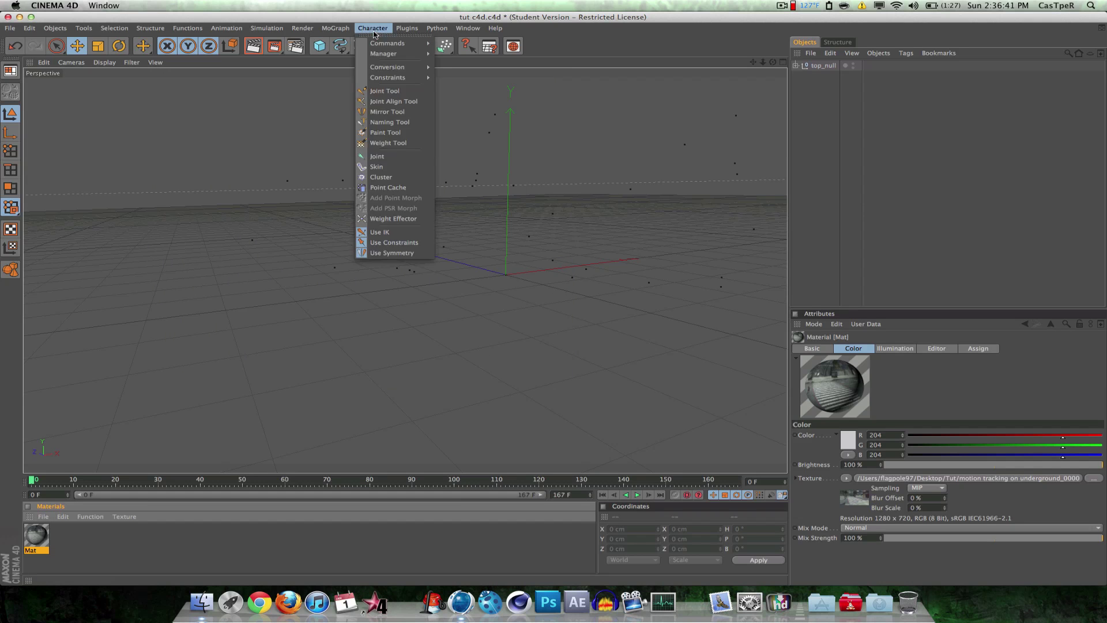
left_click(406, 28)
left_click(424, 46)
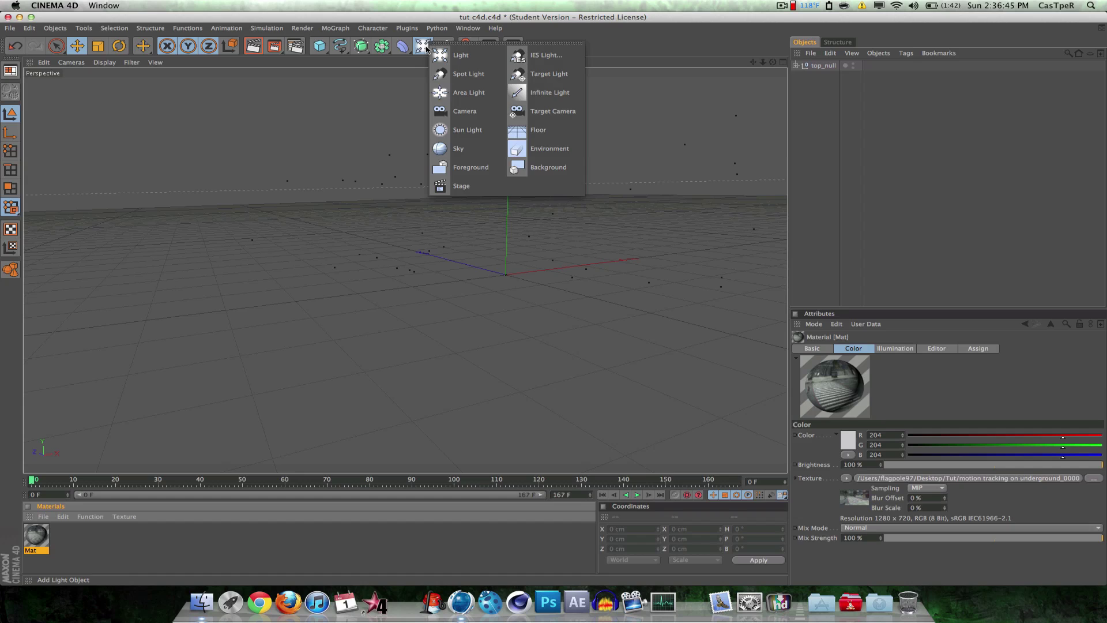
- Add a Background object and apply the Mat footage material to it
left_click(557, 173)
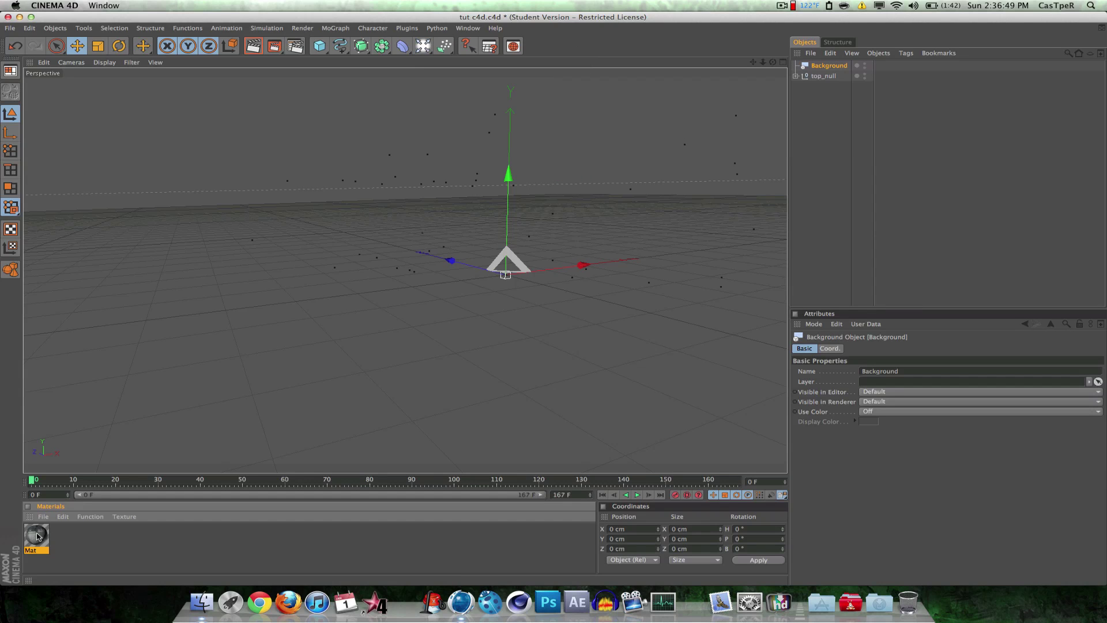
left_click_drag(36, 536, 812, 68)
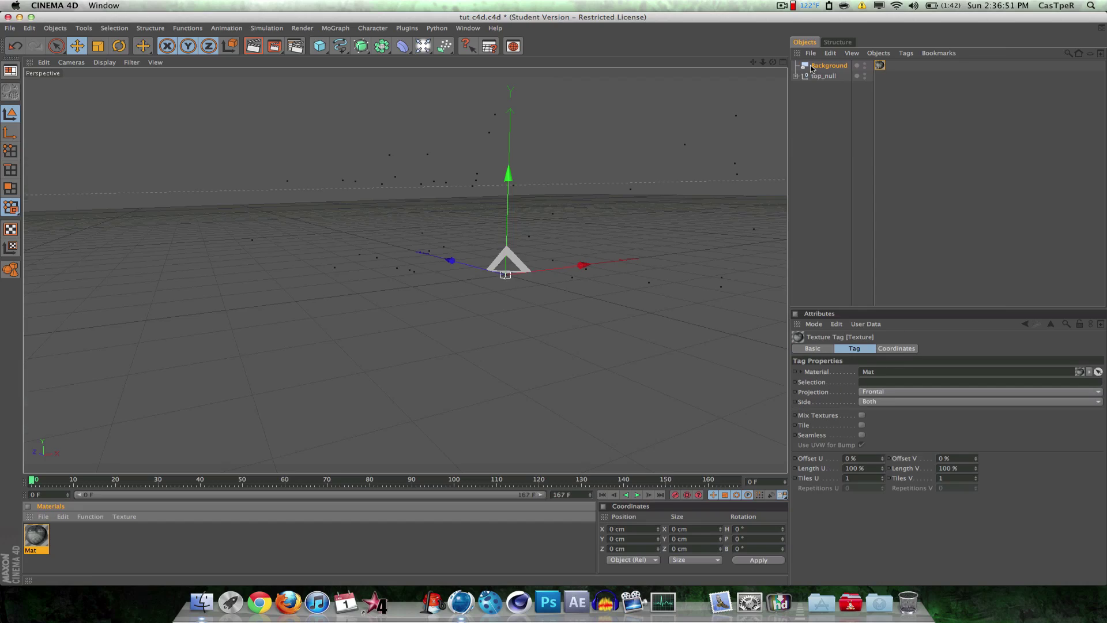
left_click(822, 189)
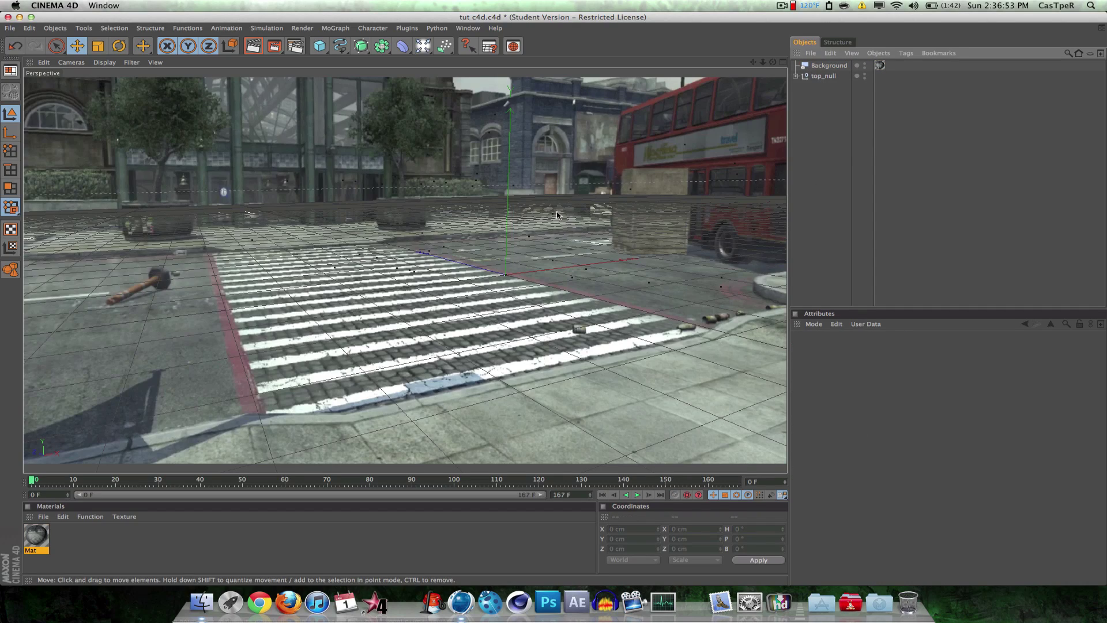
- Play back to check the background, return to start, and set the end frame to 90
left_click(637, 495)
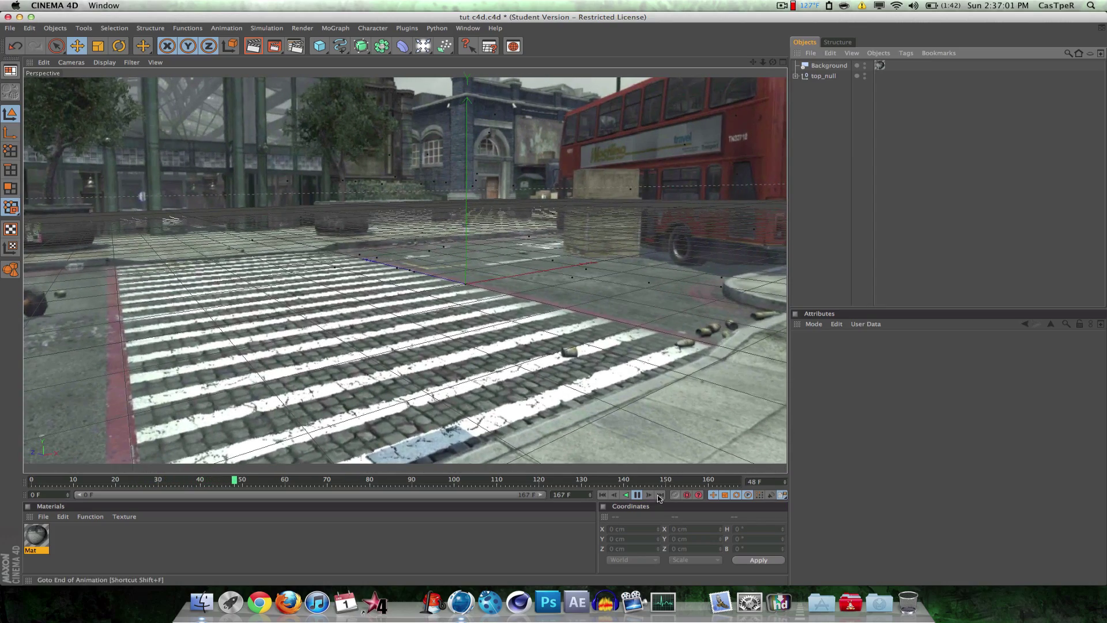
left_click(637, 494)
left_click(602, 495)
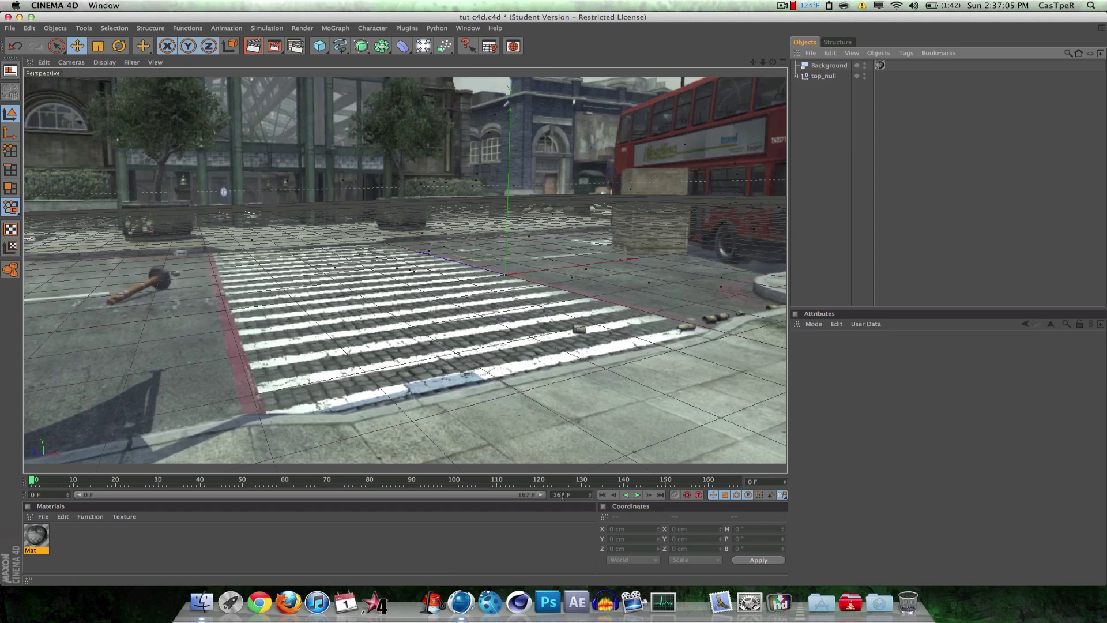
left_click(579, 494)
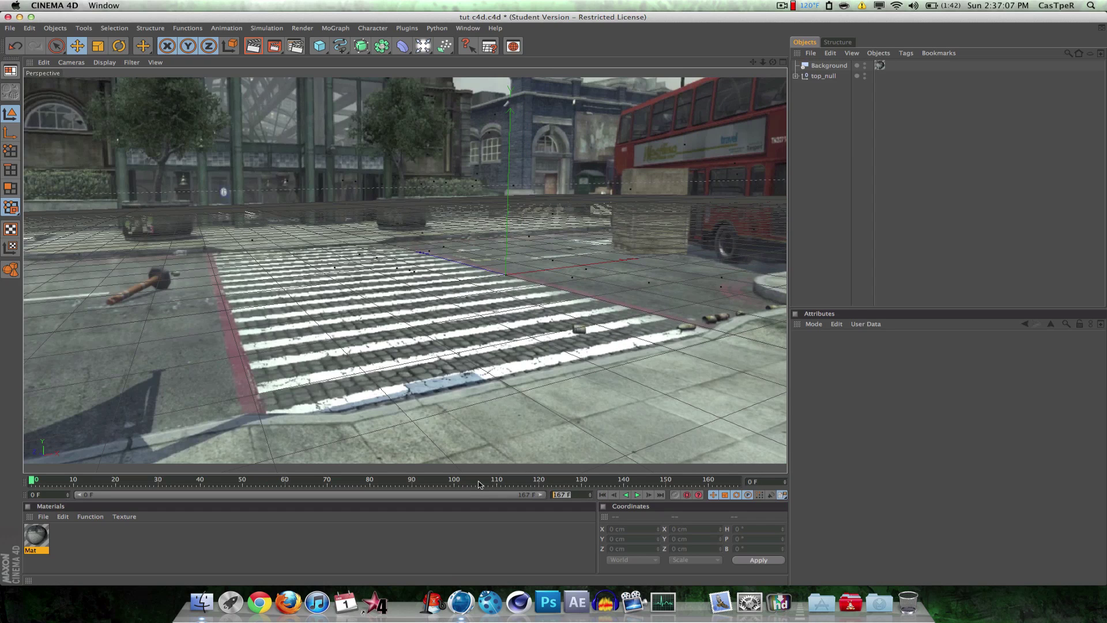
type("90")
key("Return")
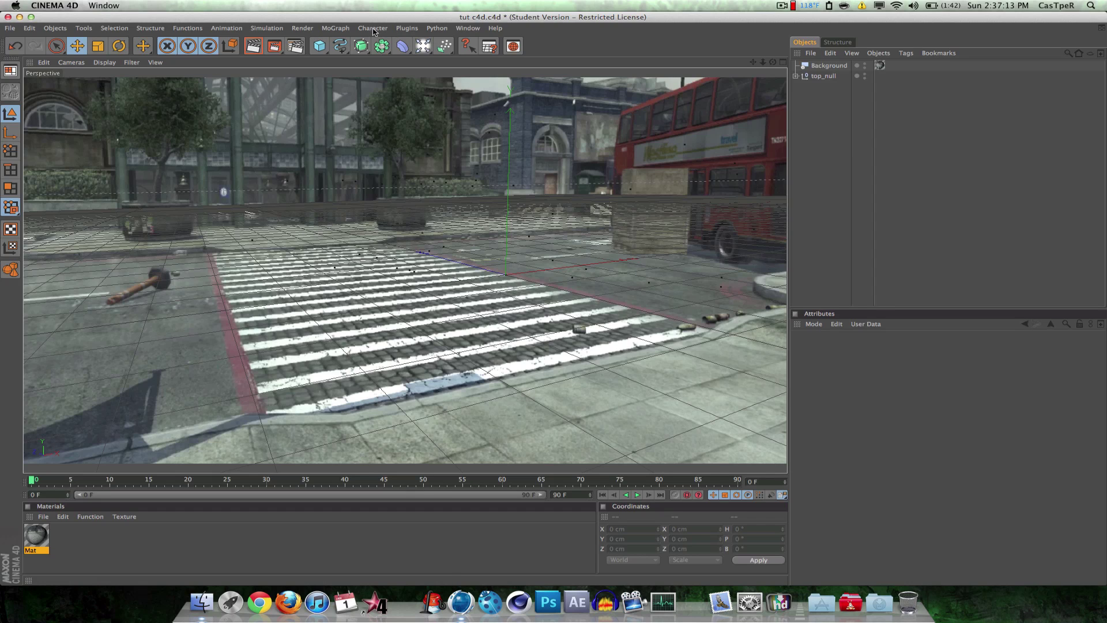
- Add a MoText object and set its Align option to Middle
left_click(342, 31)
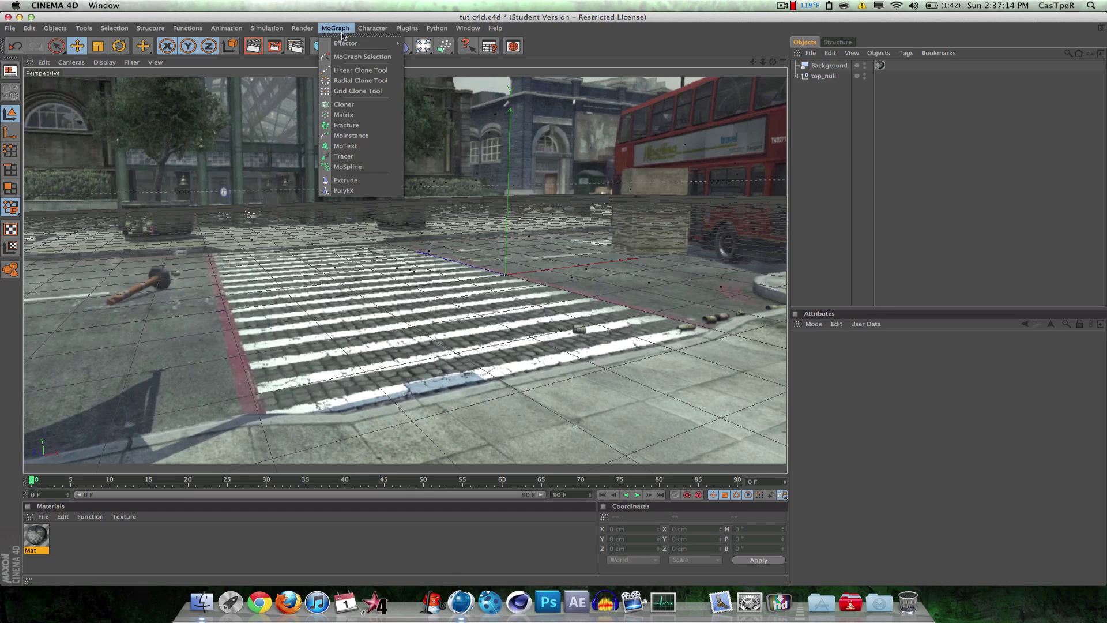
left_click(360, 152)
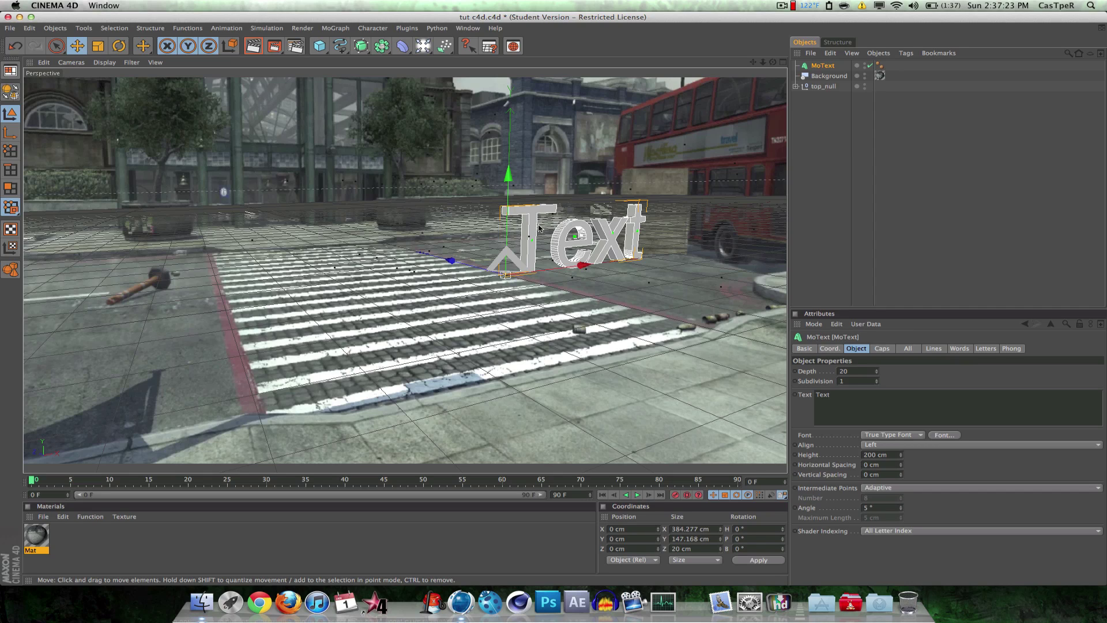
left_click(900, 444)
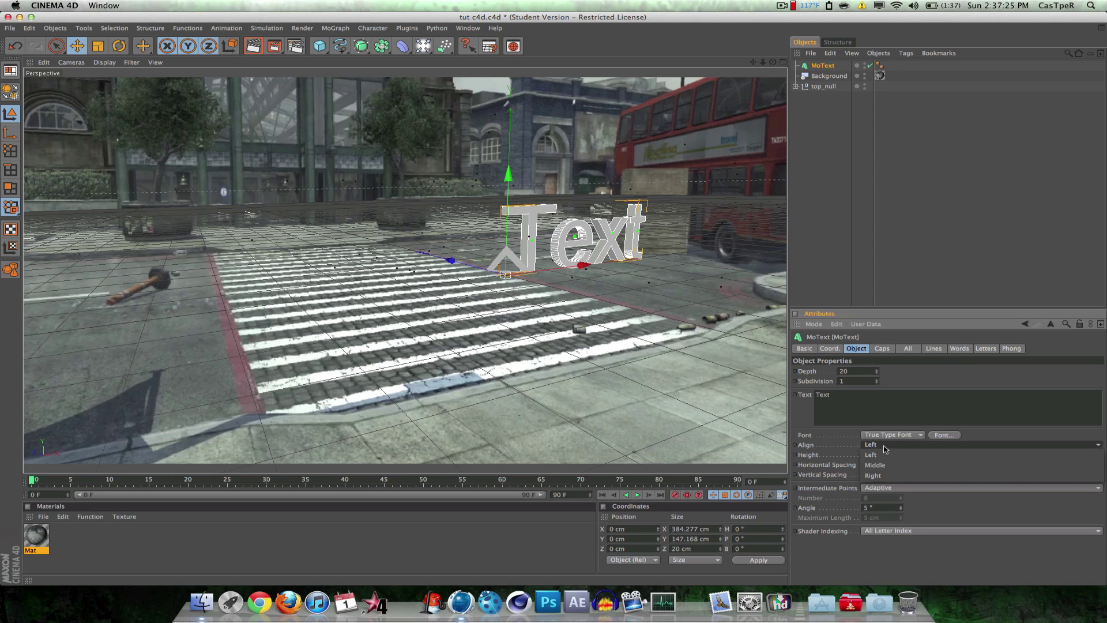
left_click(891, 461)
- Rotate the text around its vertical axis and preview it tracking with the footage
key("r")
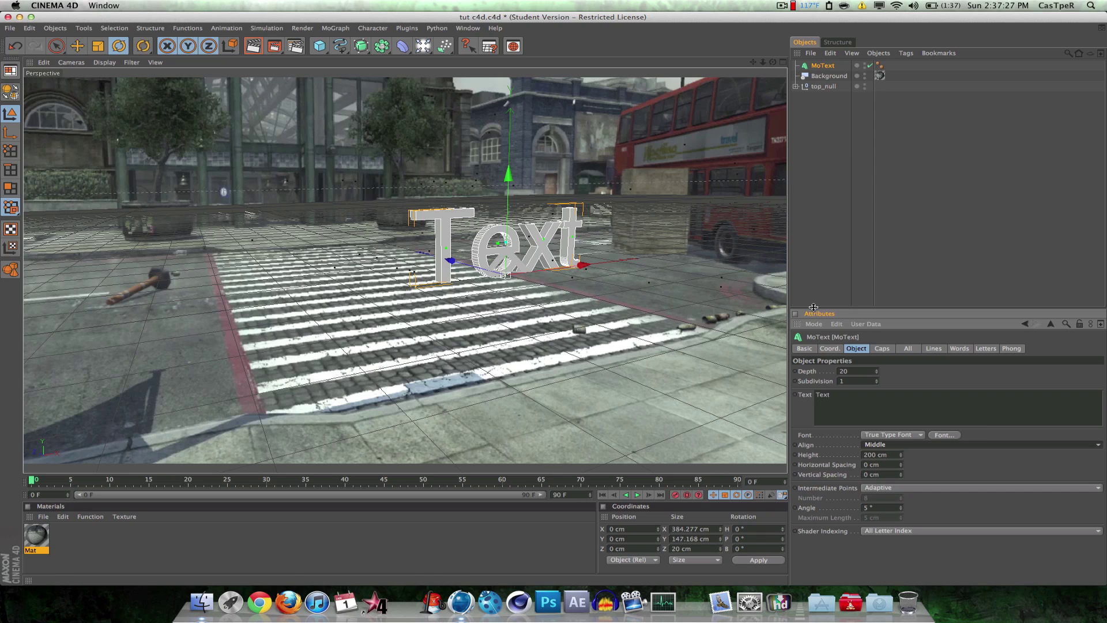
left_click_drag(522, 288, 448, 289)
left_click(952, 173)
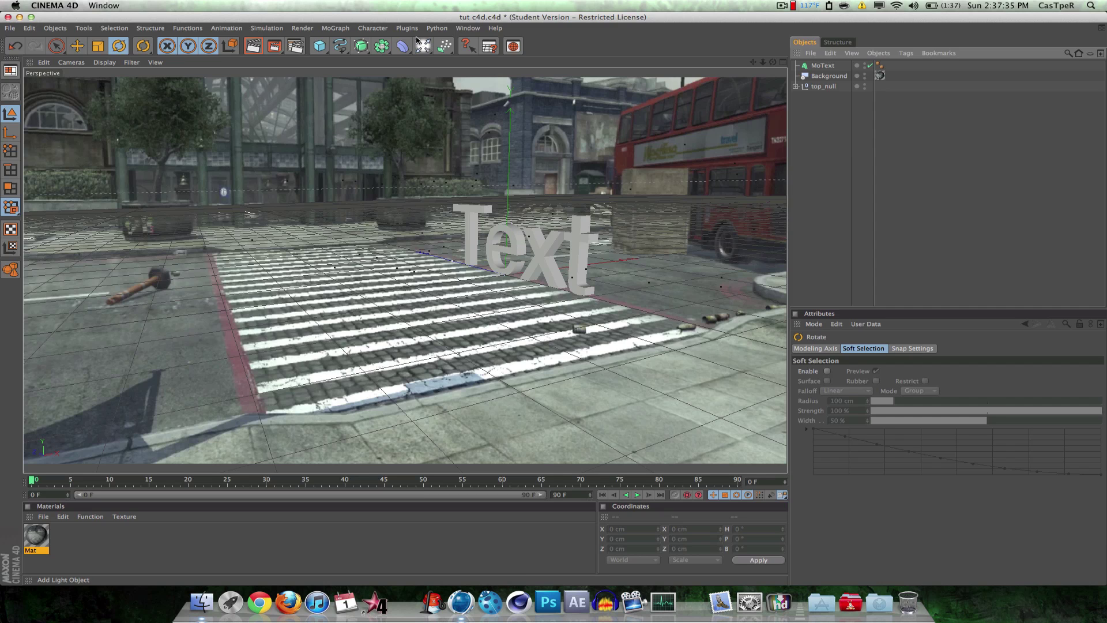
left_click(637, 495)
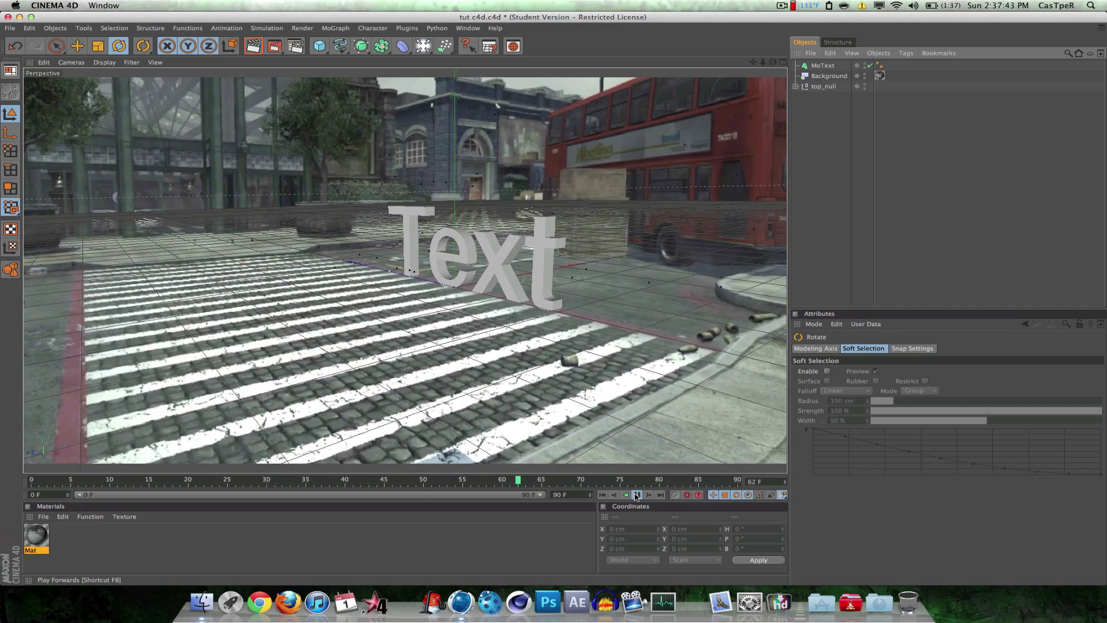
left_click(637, 495)
left_click(603, 495)
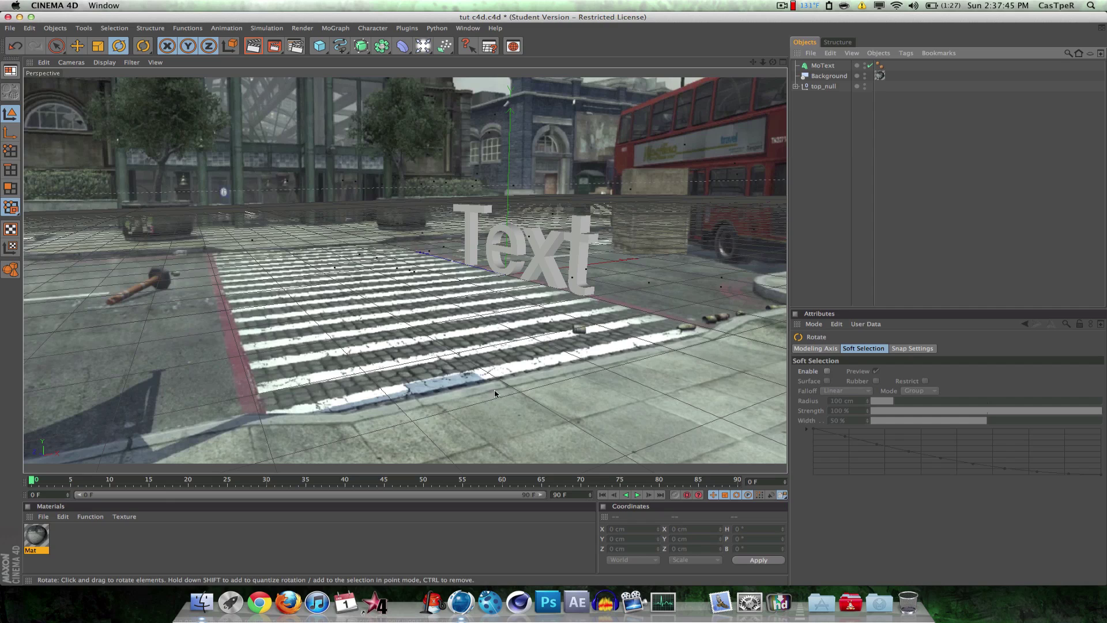
left_click(87, 538)
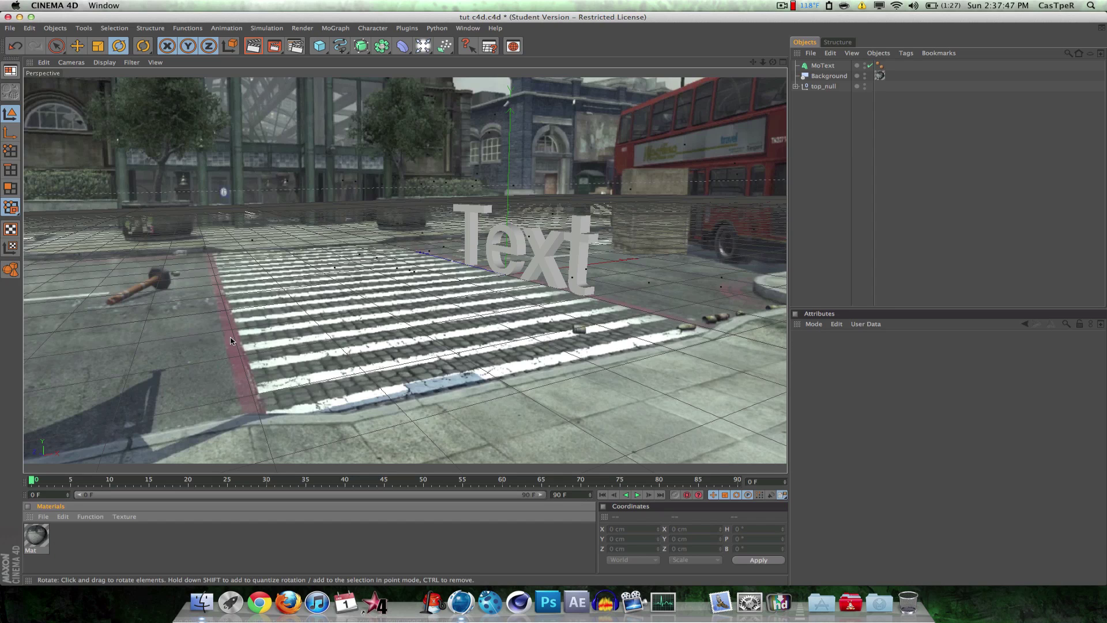
- Replace the MoText's text with the creator's handle
left_click(526, 254)
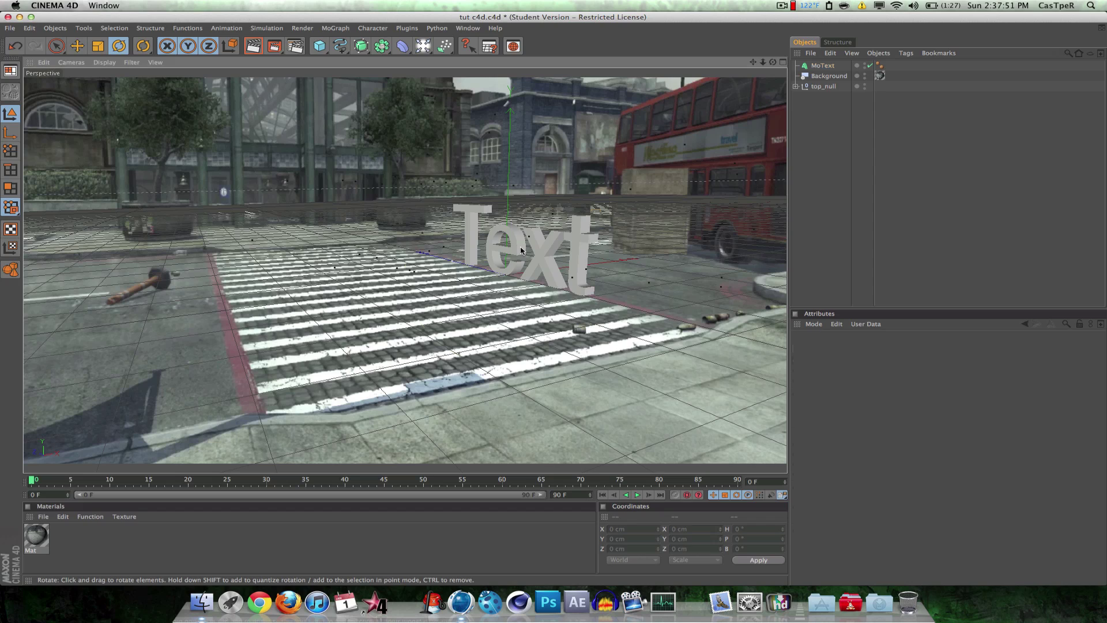
left_click(891, 403)
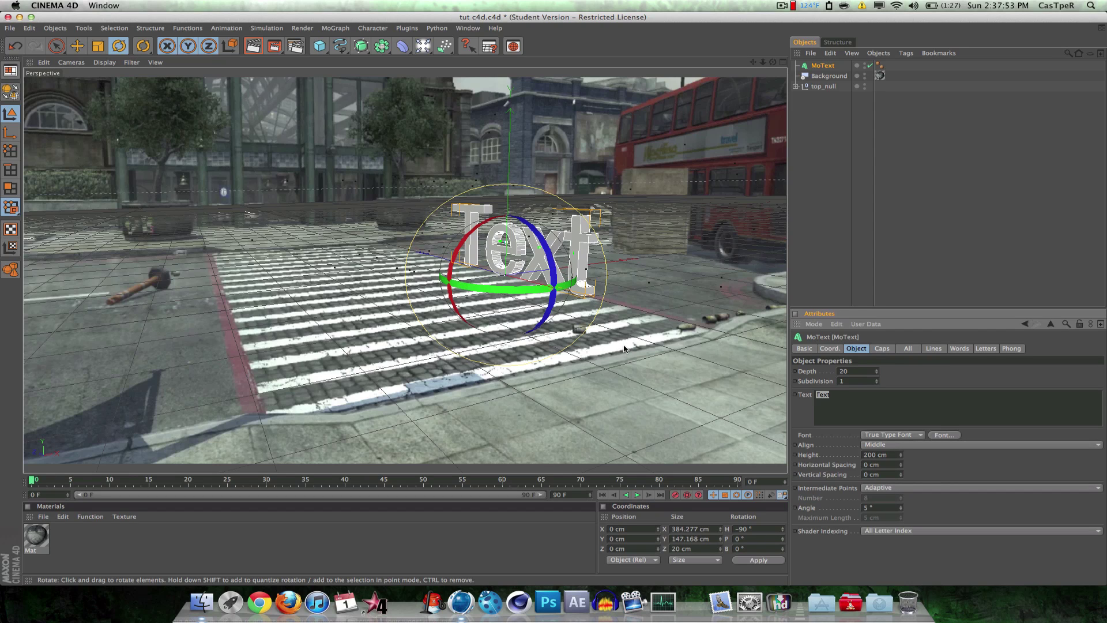
type("Castper")
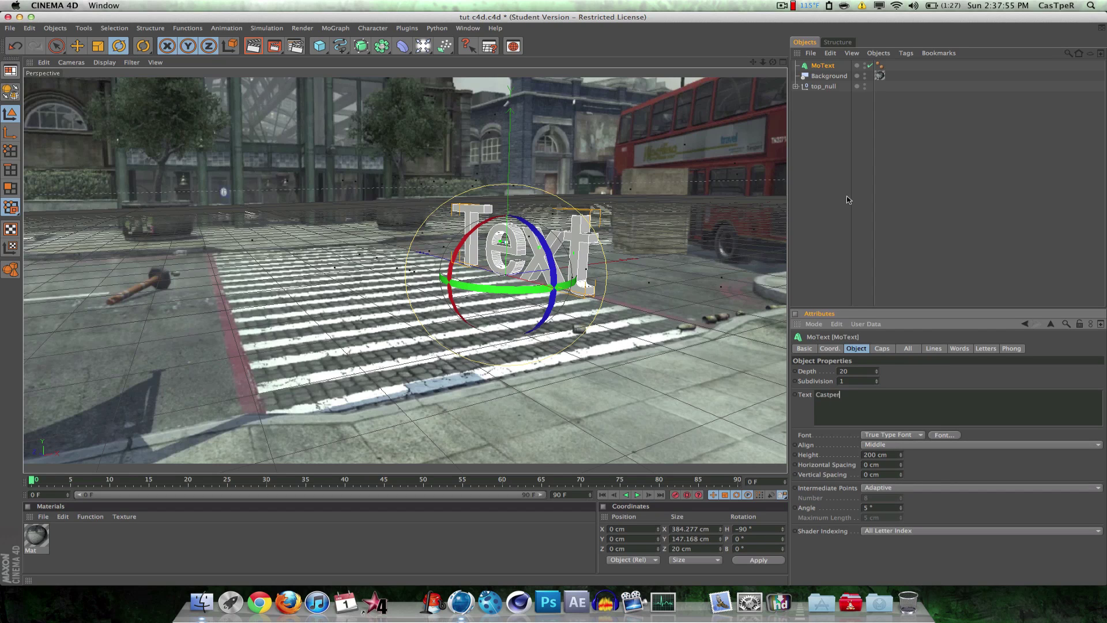
left_click(689, 307)
left_click(541, 259)
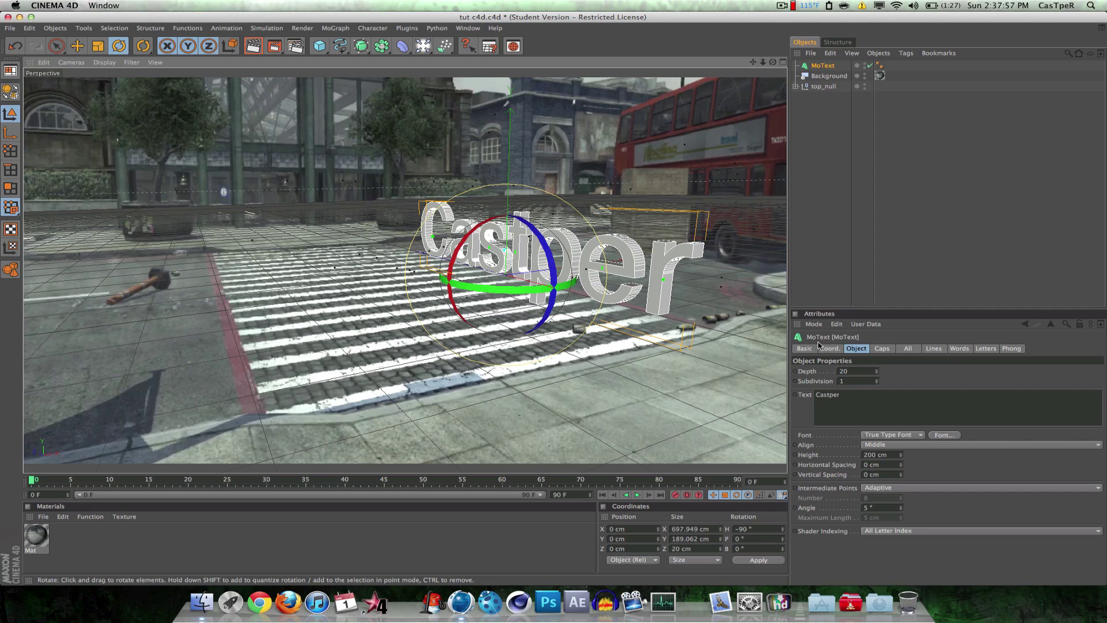
- Set the text's font to HappyKiller and scale it down to about half size
left_click(944, 434)
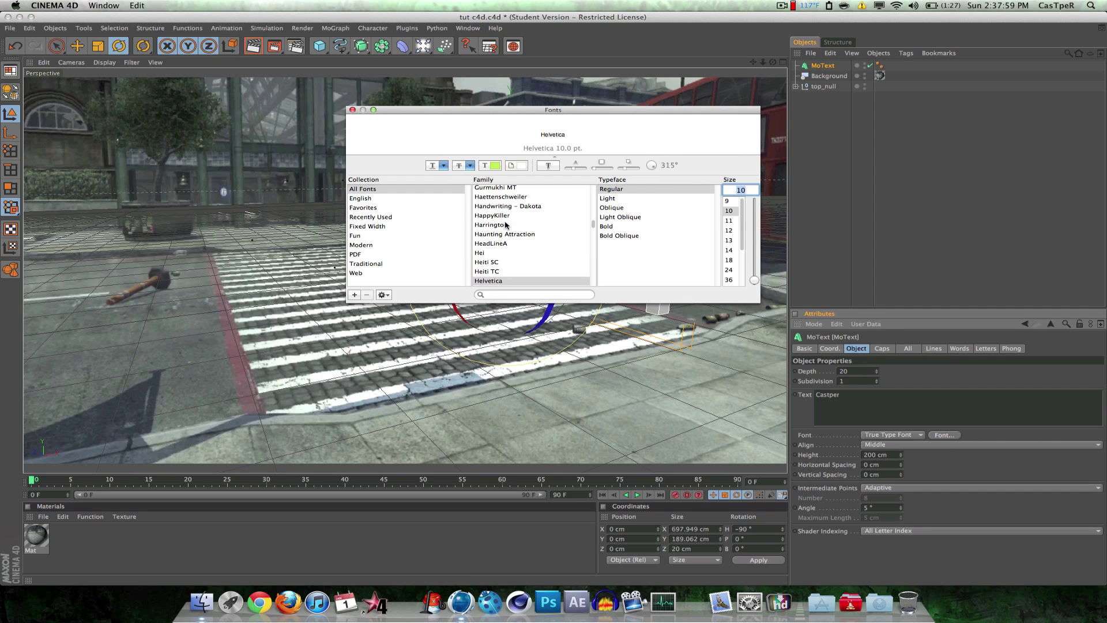
left_click(507, 216)
left_click(352, 110)
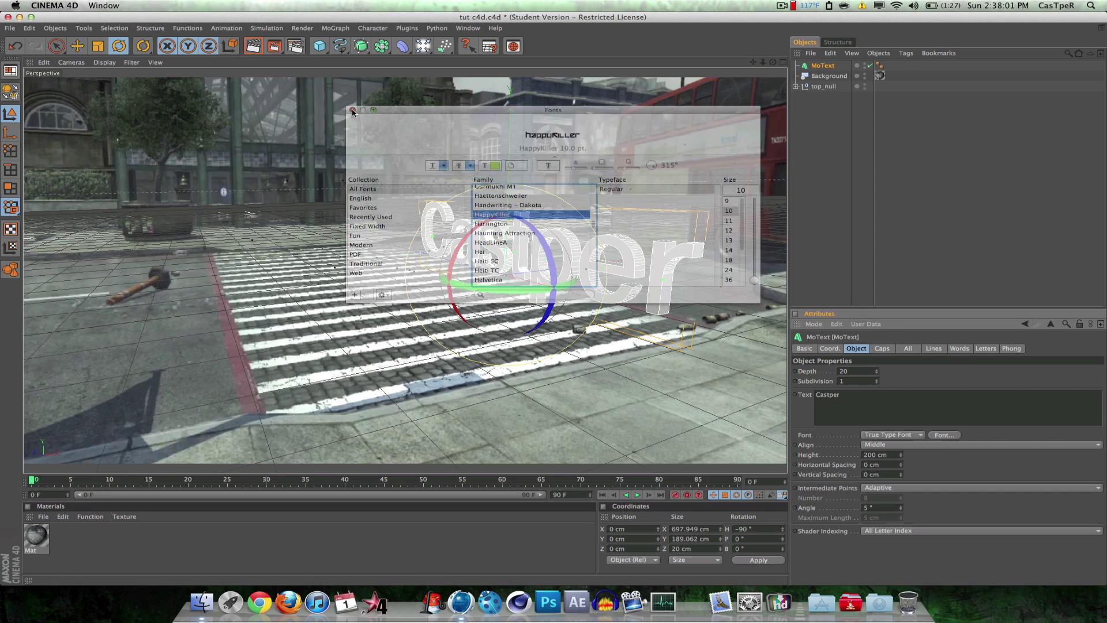
key("t")
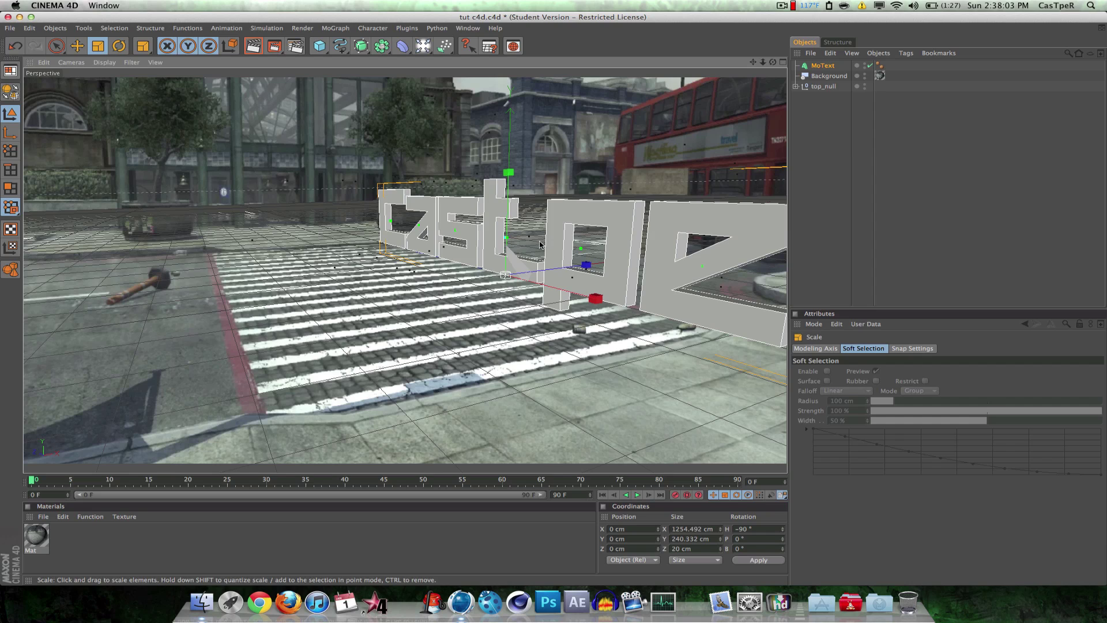
left_click_drag(634, 288, 508, 288)
- Create a new material, Mat.1, and set its colour to bright blue
left_click(846, 137)
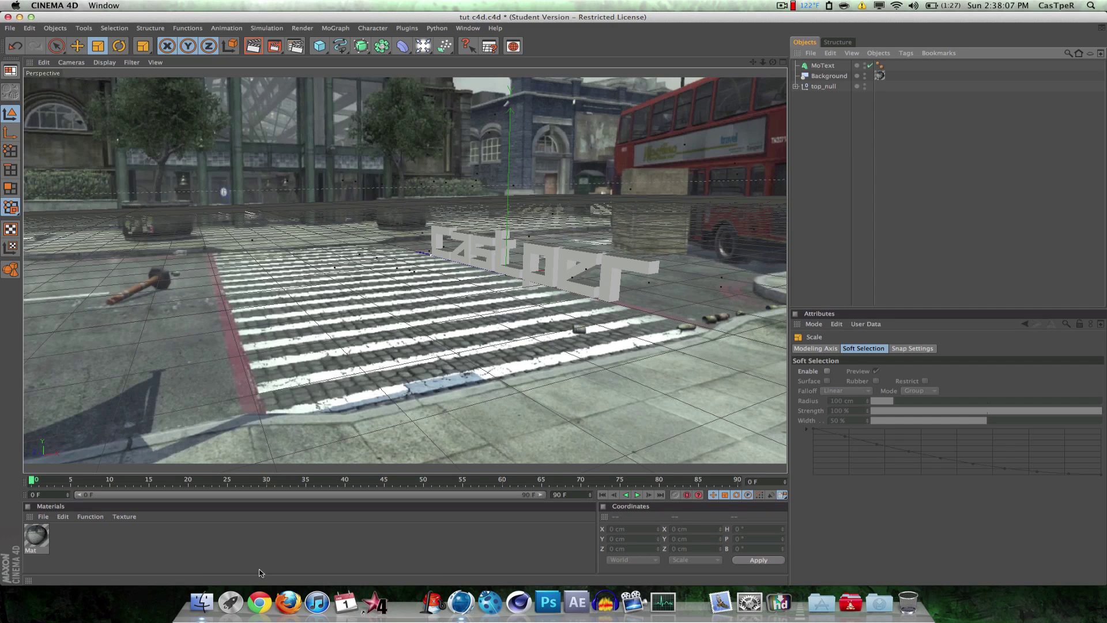
double_click(166, 542)
double_click(35, 536)
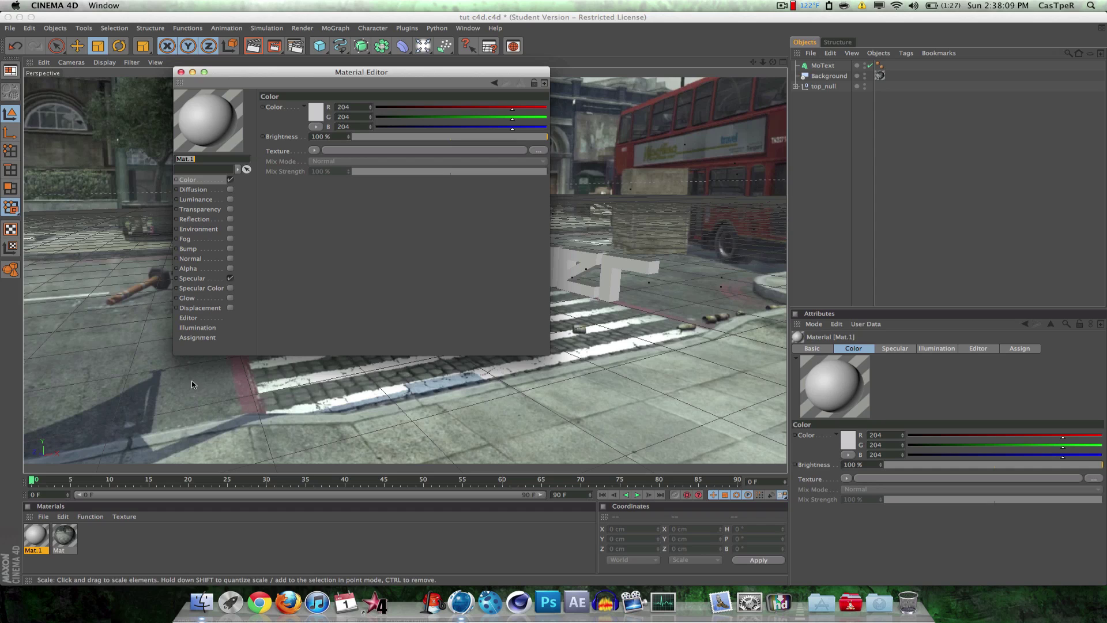
left_click(316, 113)
left_click_drag(342, 73, 311, 84)
left_click(333, 152)
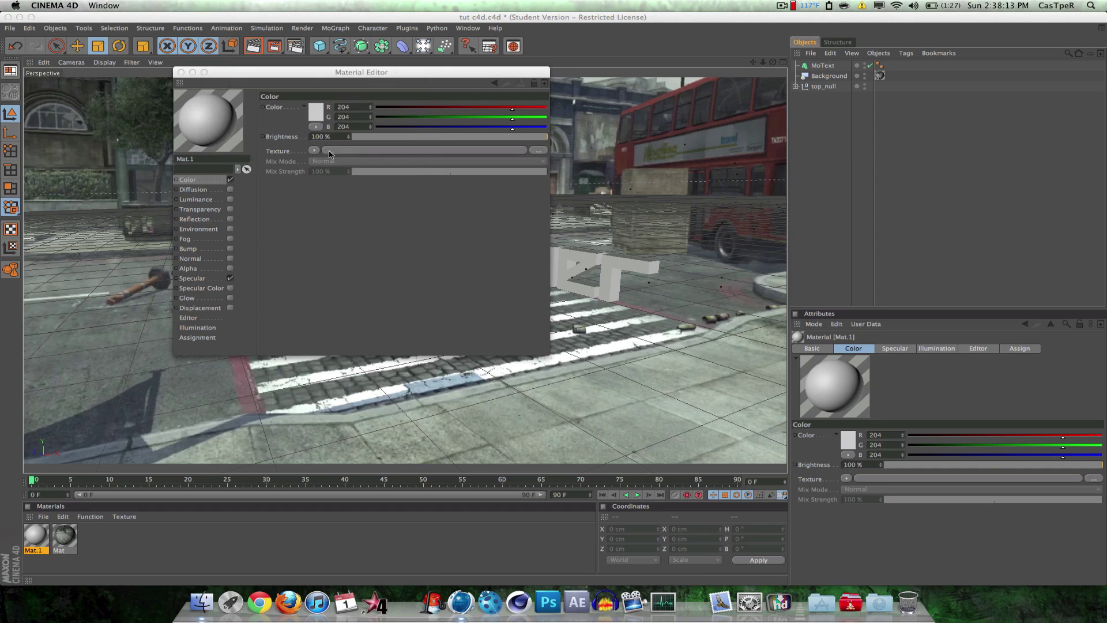
- Apply Mat.1 to the MoText and render the active view to check it
left_click(181, 72)
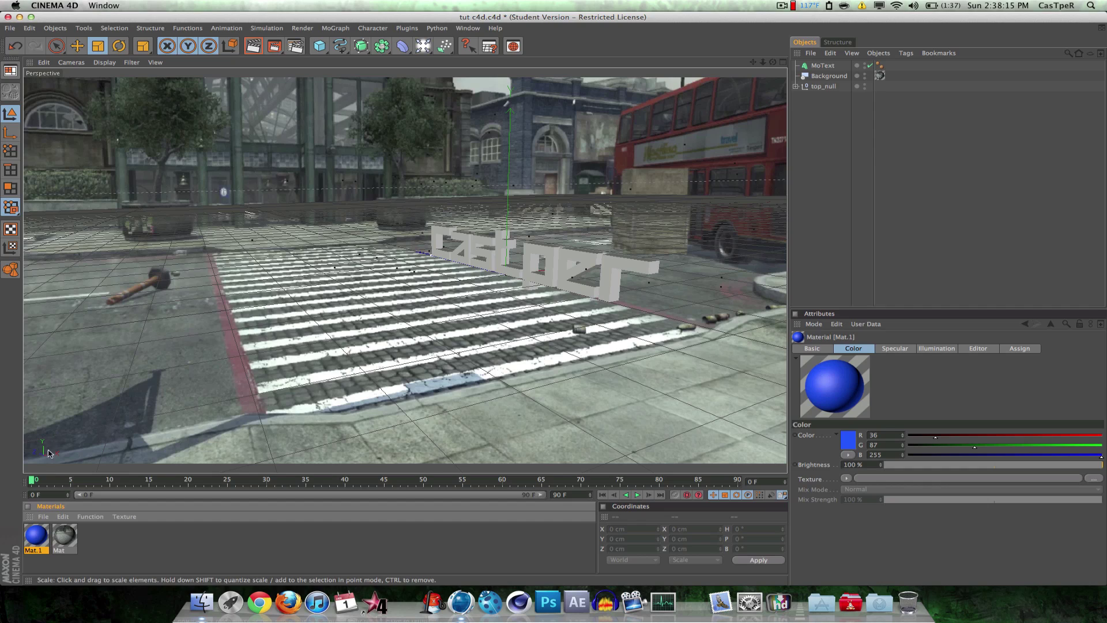
left_click_drag(37, 537, 468, 241)
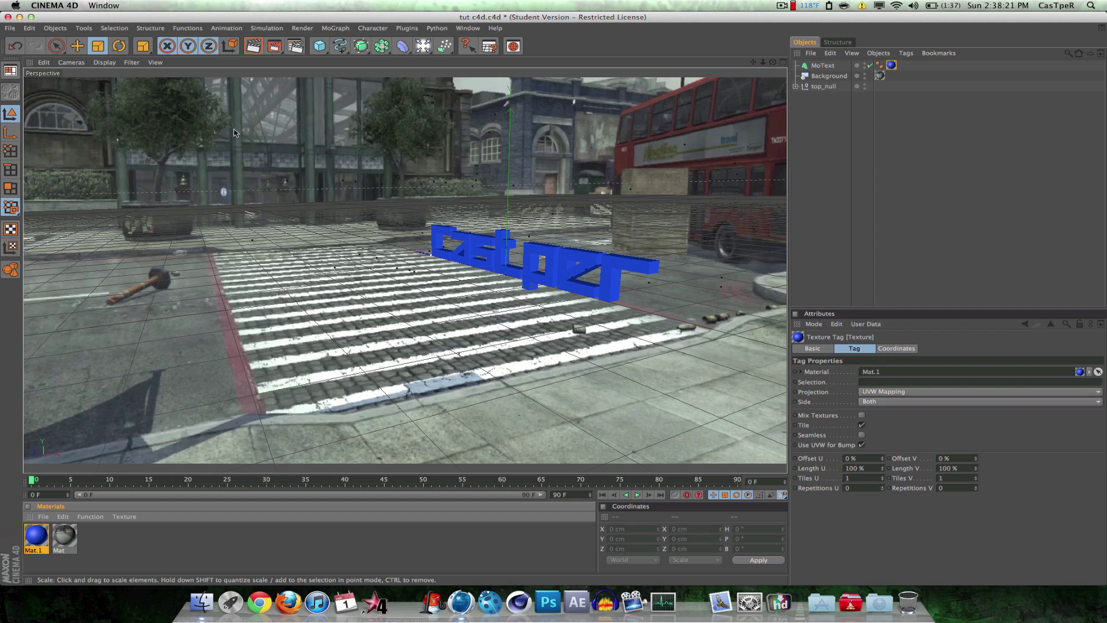
left_click(253, 48)
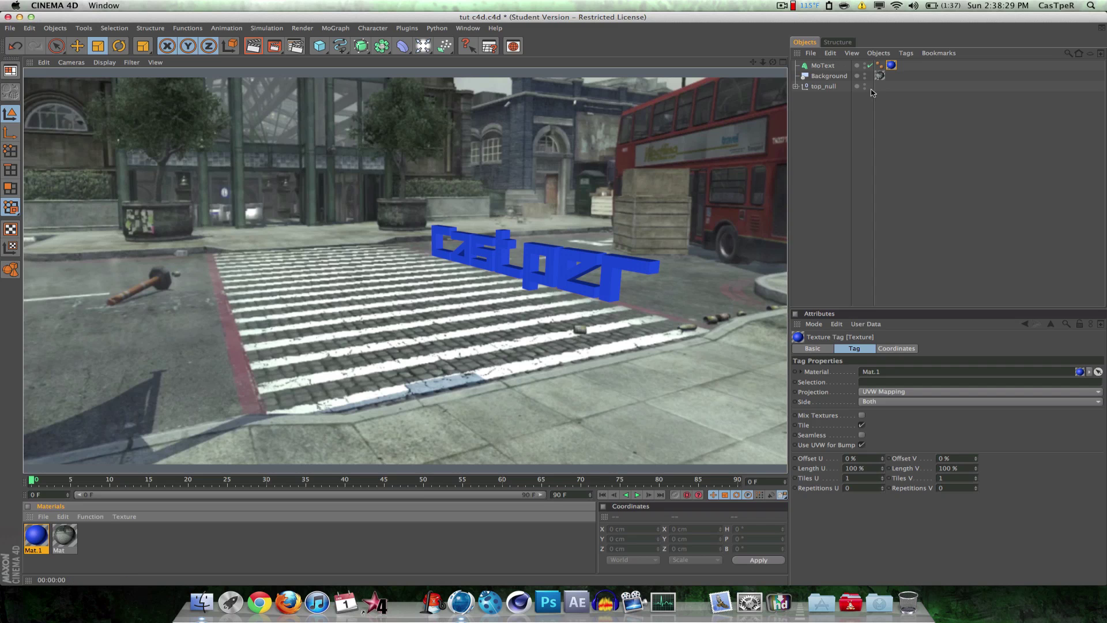
- Add a light and move it up and to the left, above the text
left_click(825, 185)
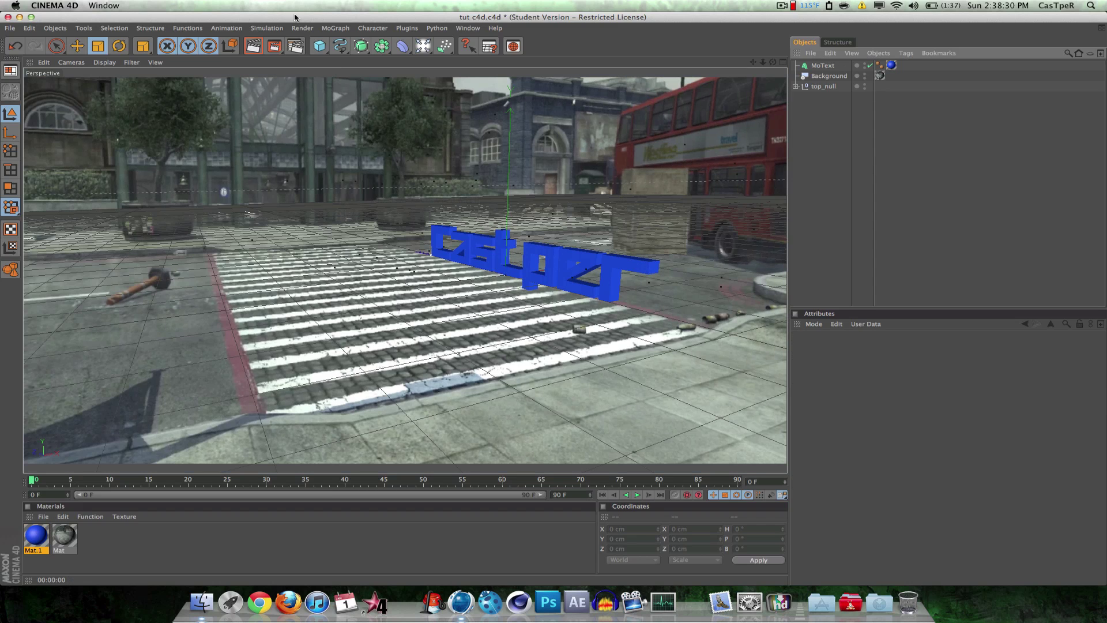
left_click(423, 46)
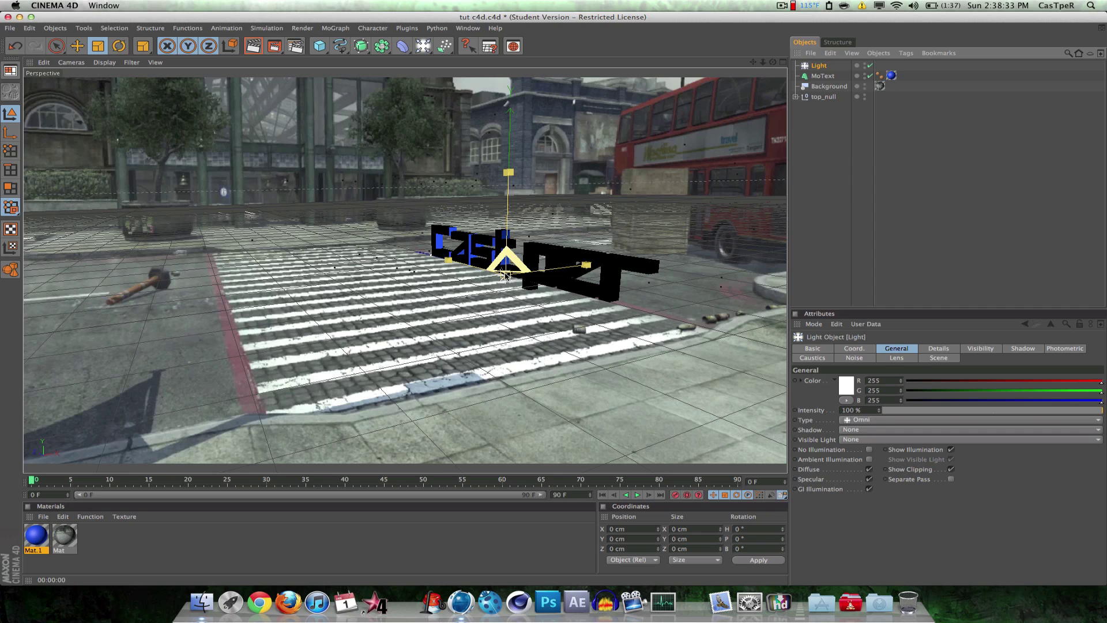
left_click(77, 47)
left_click_drag(505, 274, 183, 150)
- Keep the light as Omni with Shadow Maps (Soft), and add a 400 × 400 cm plane
left_click(836, 67)
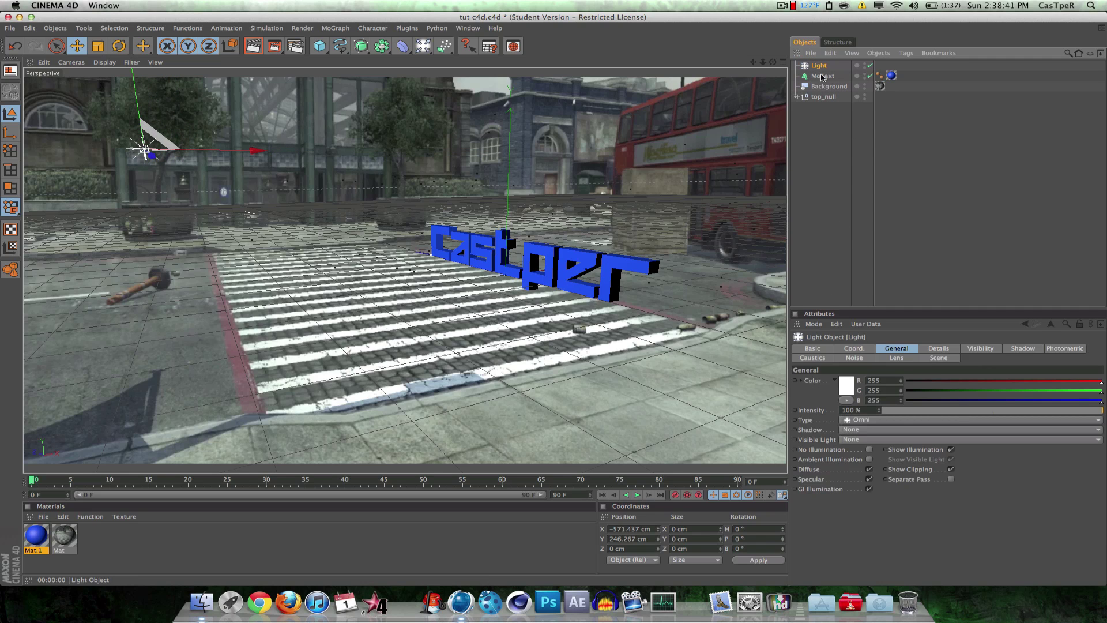
left_click(857, 421)
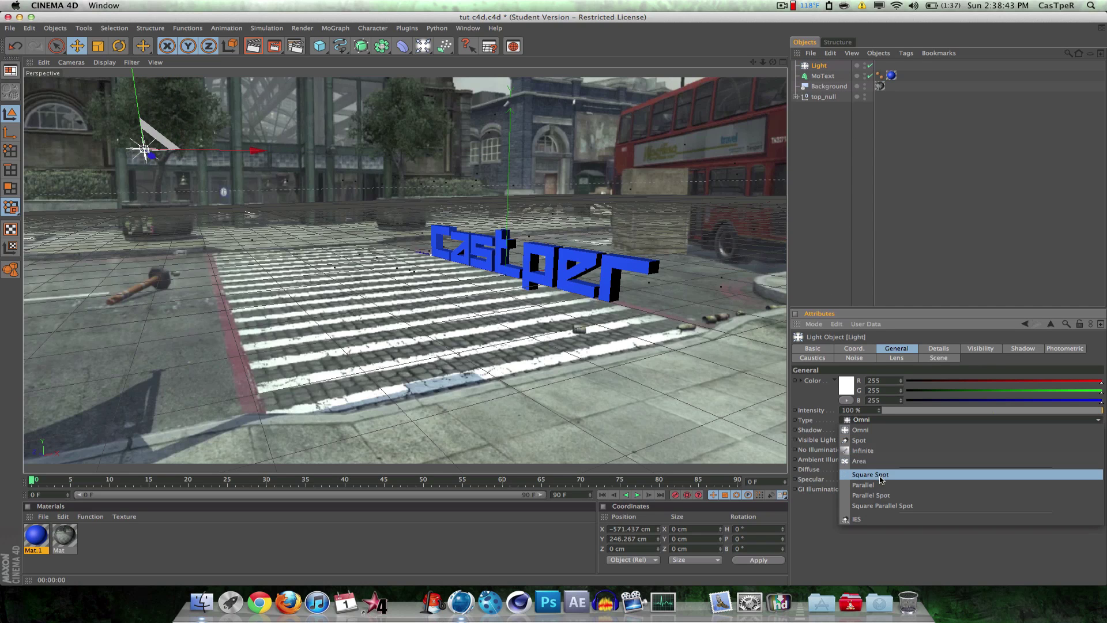
left_click(872, 426)
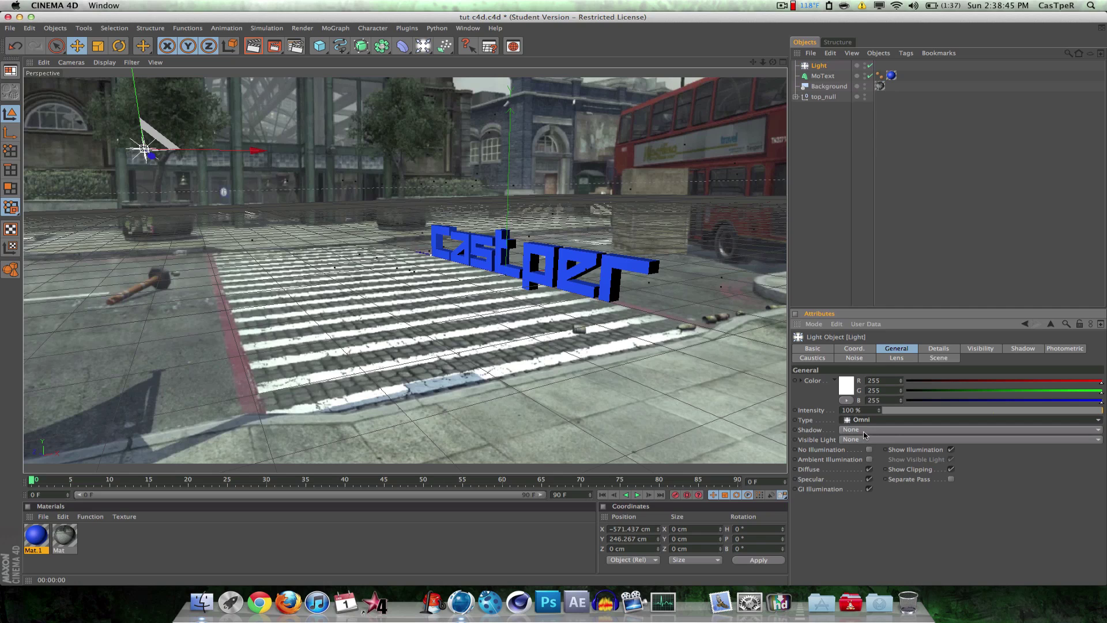
left_click(865, 431)
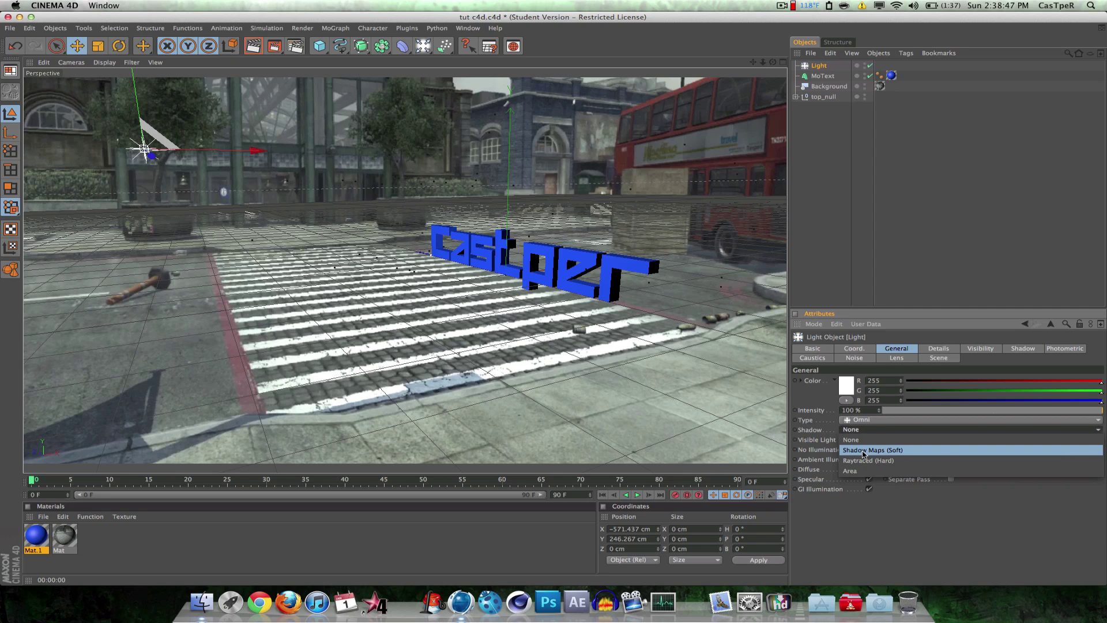
left_click(864, 450)
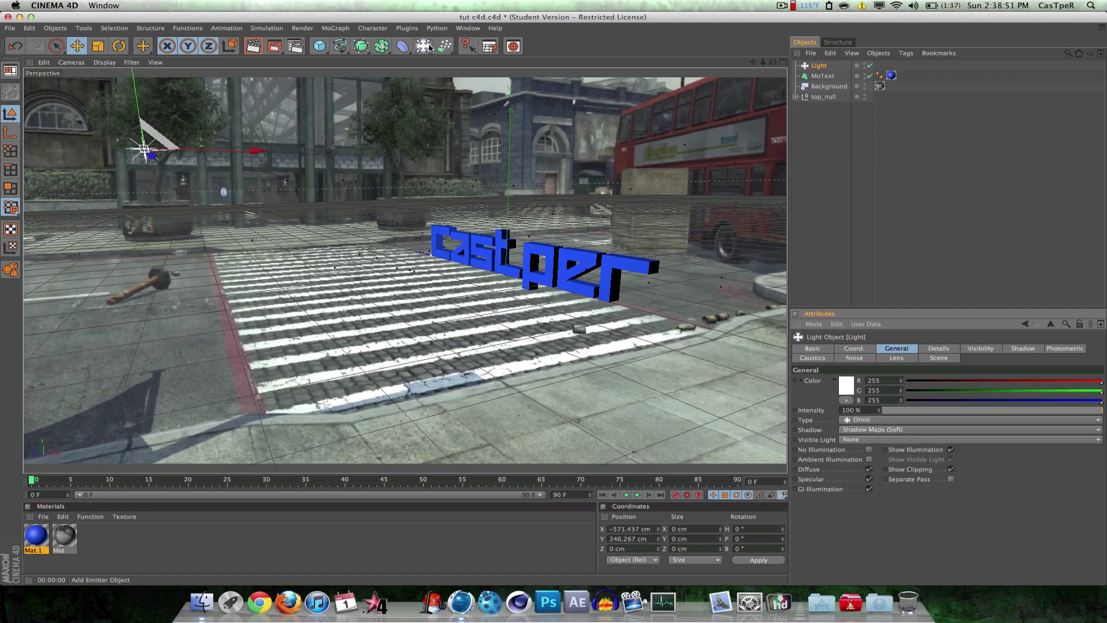
left_click(321, 48)
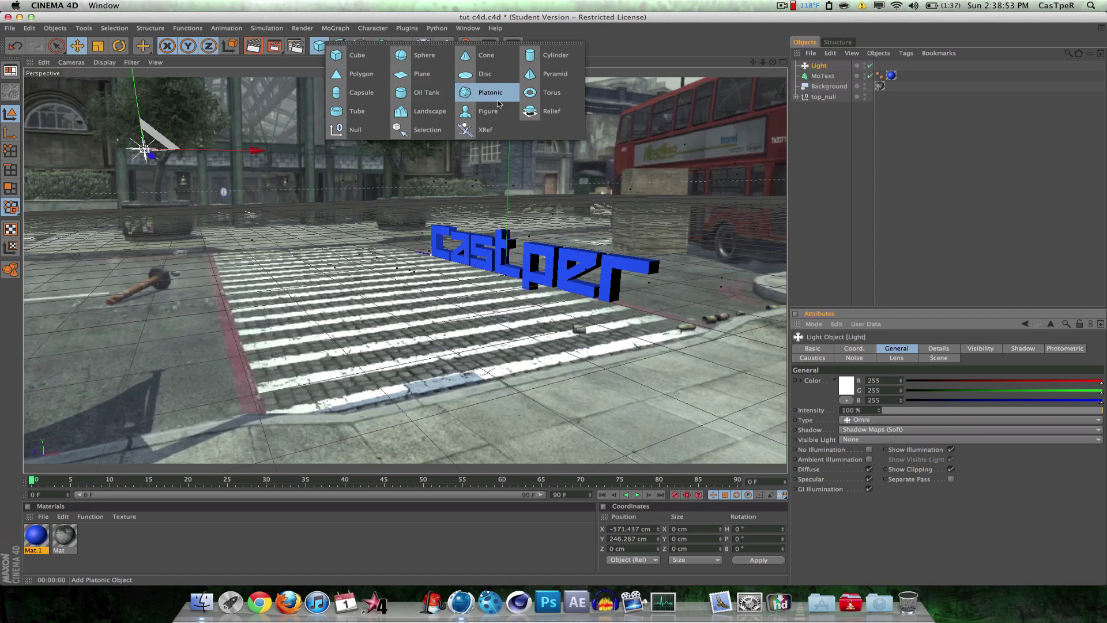
left_click(424, 74)
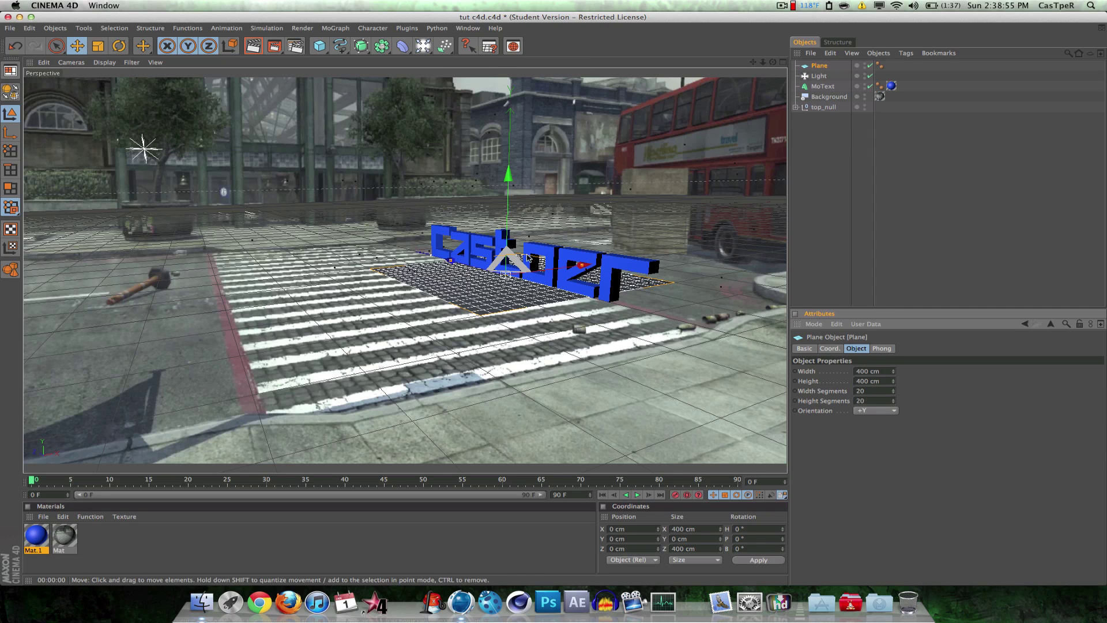
- Scale the plane up to about 498 × 947.566 cm to cover the street
key("t")
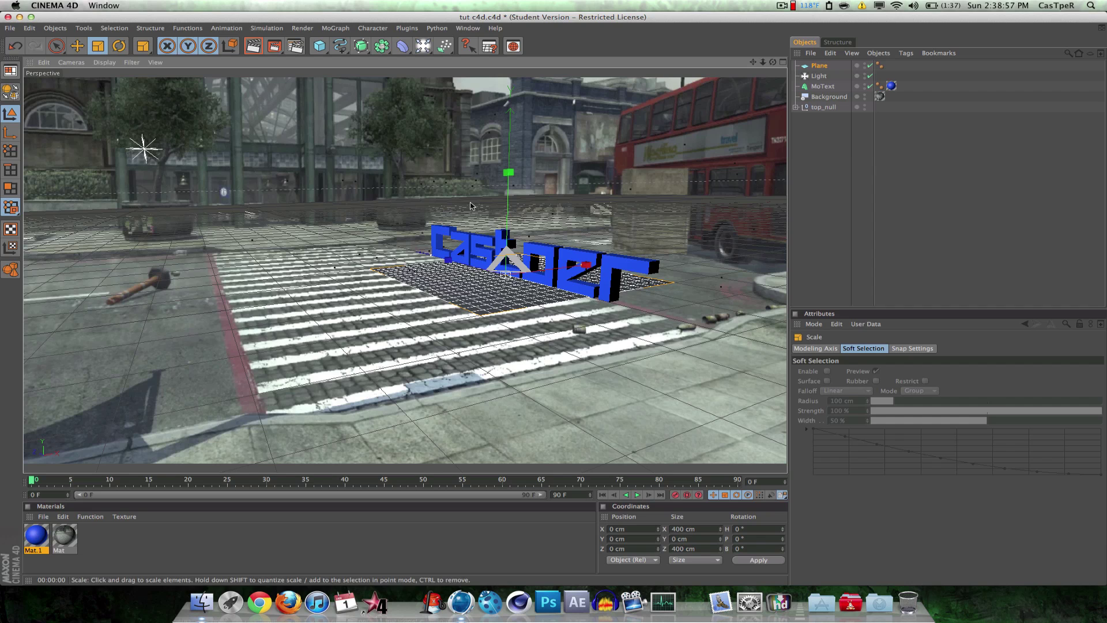
left_click_drag(446, 268, 415, 251)
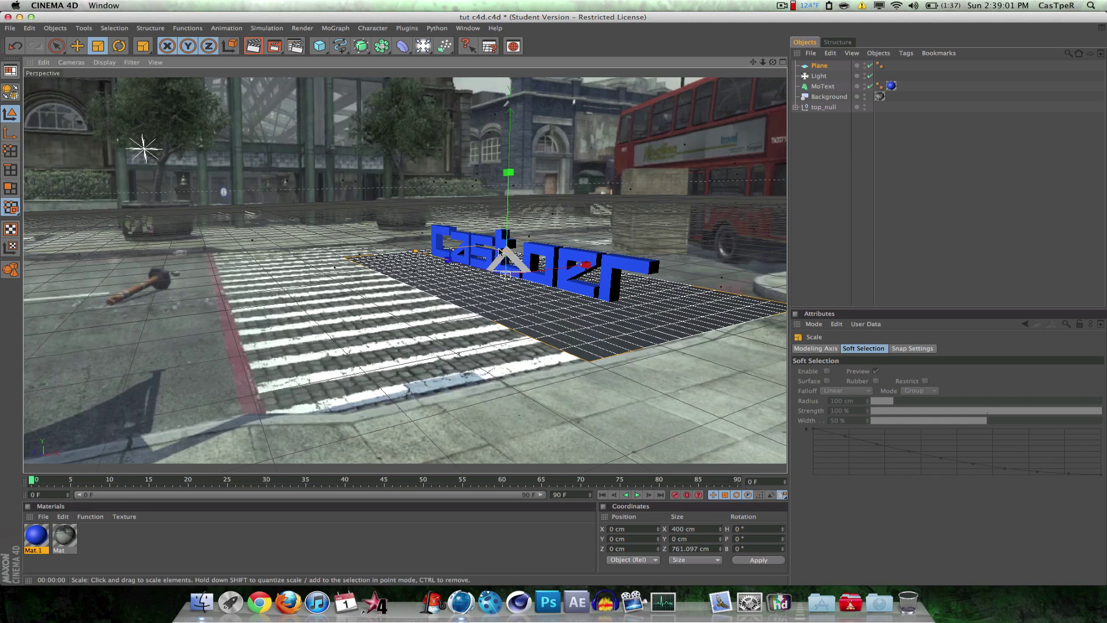
left_click_drag(586, 265, 600, 278)
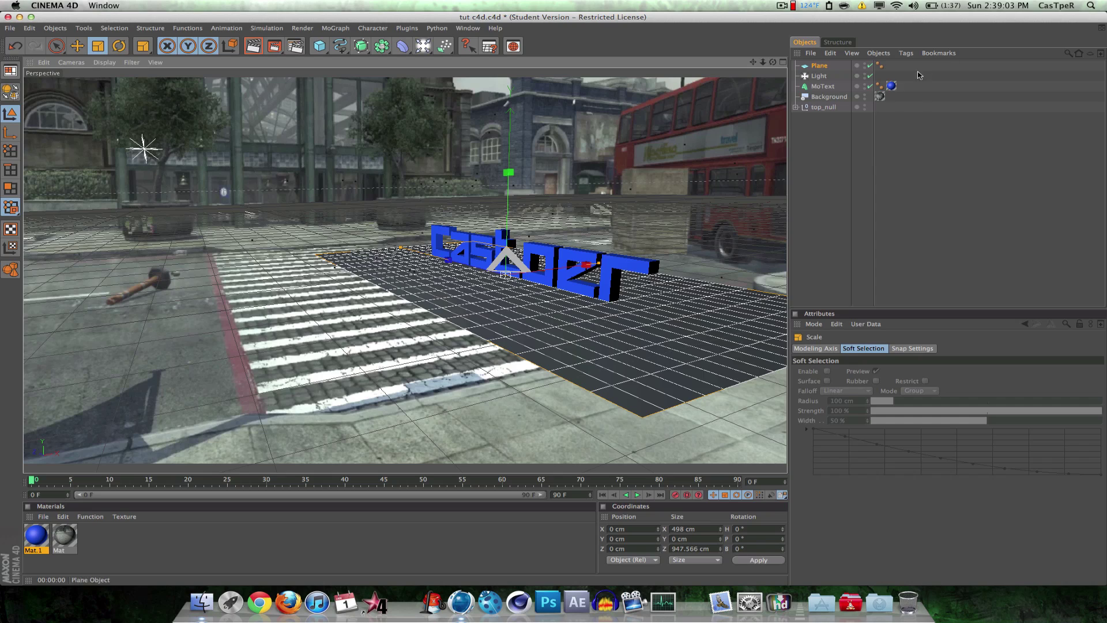
- Copy the Background's Mat texture tag onto the Plane and render the active view
left_click(881, 99)
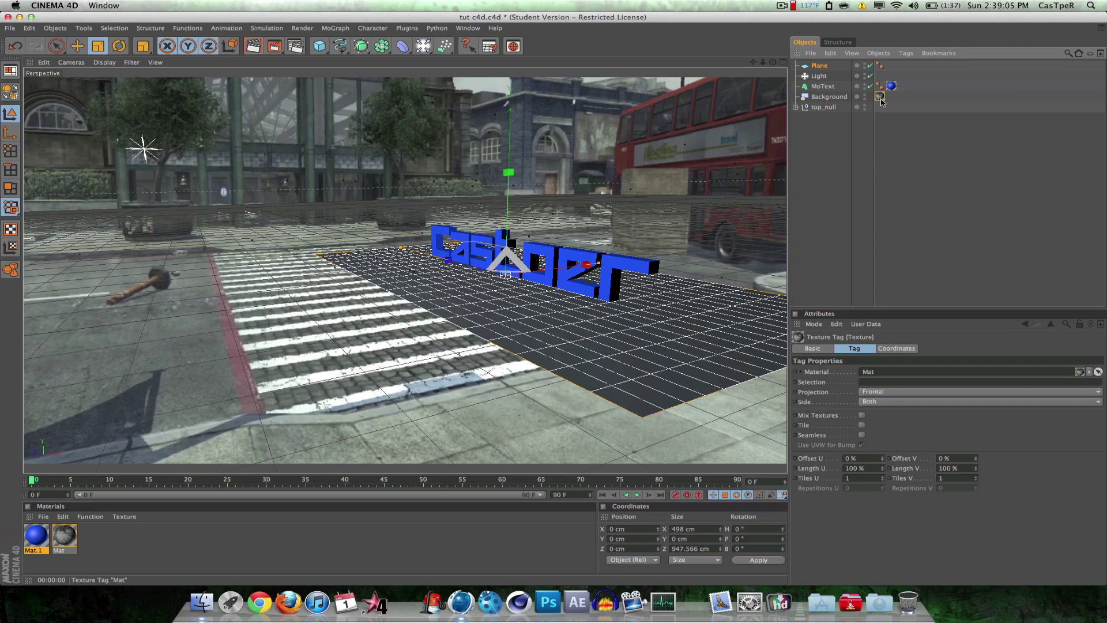
left_click_drag(880, 99, 891, 66, "ctrl")
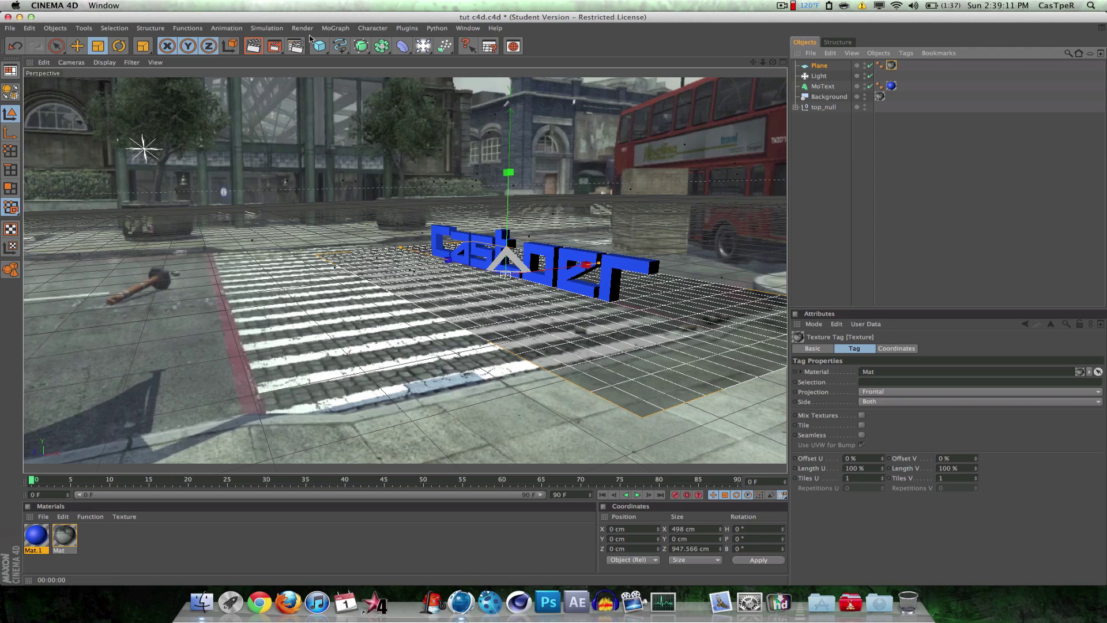
left_click(254, 46)
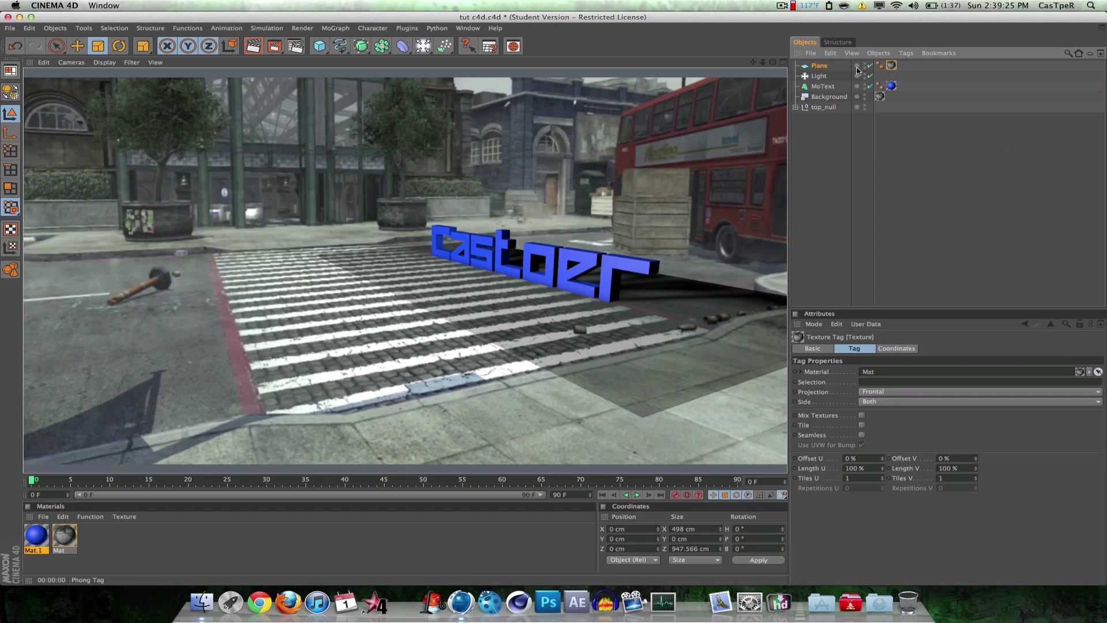
- Give the Plane a Compositing tag with Compositing Background enabled, then render a preview
right_click(825, 67)
mouse_move(865, 71)
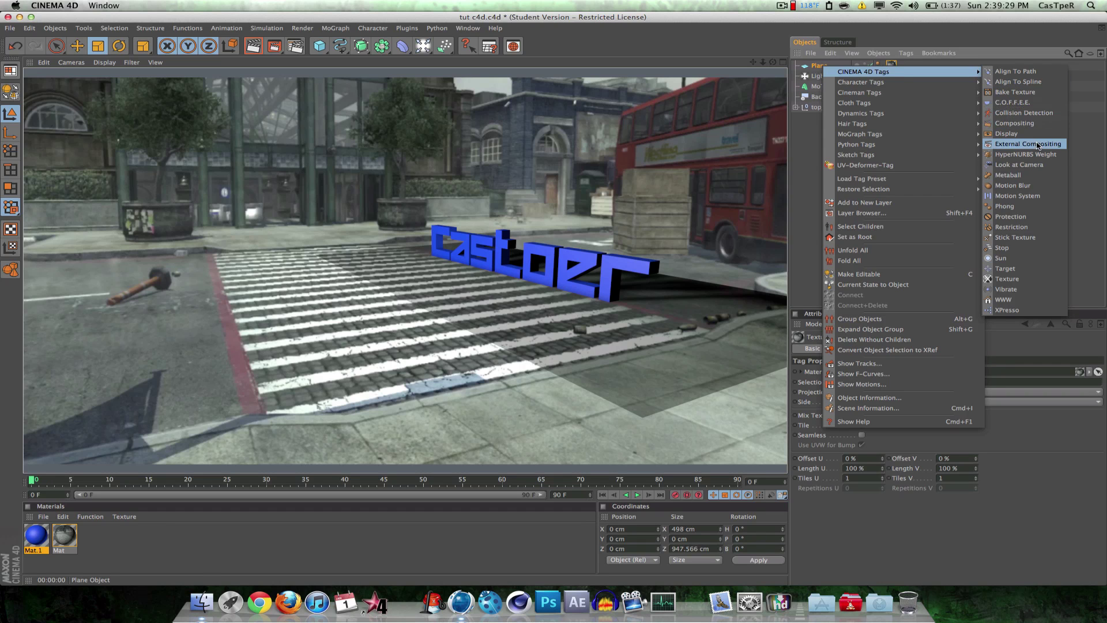
left_click(1015, 124)
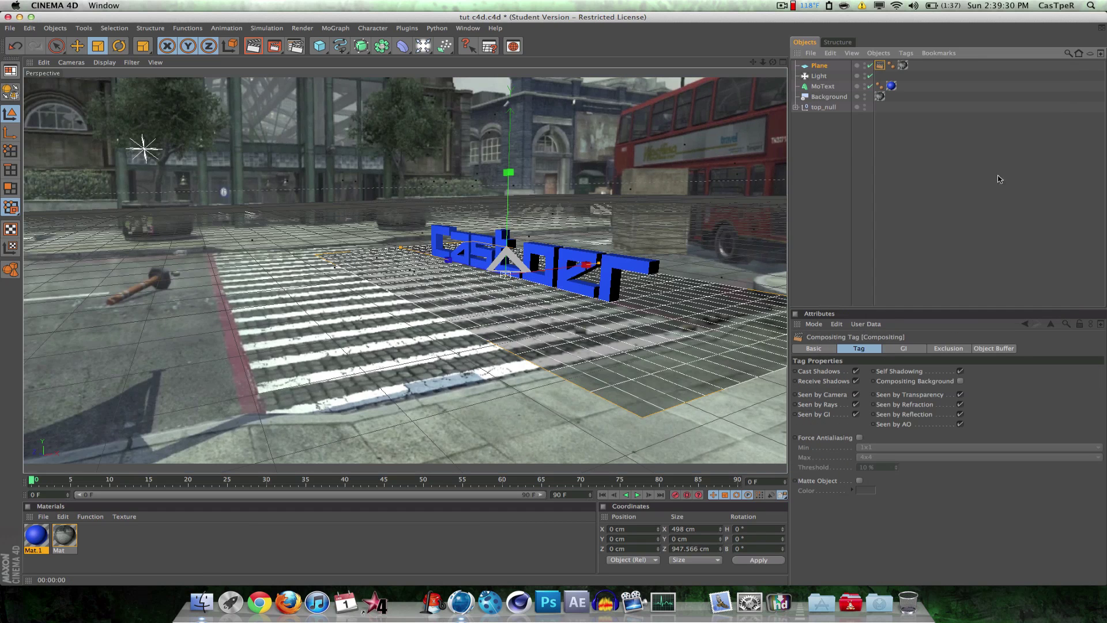
left_click(960, 381)
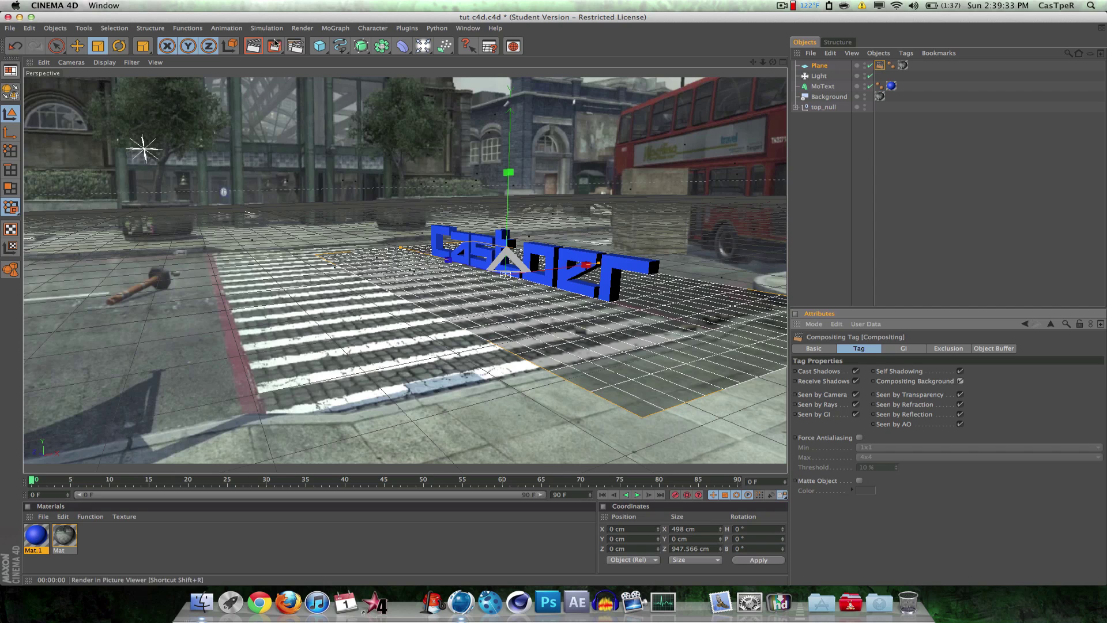
left_click(254, 46)
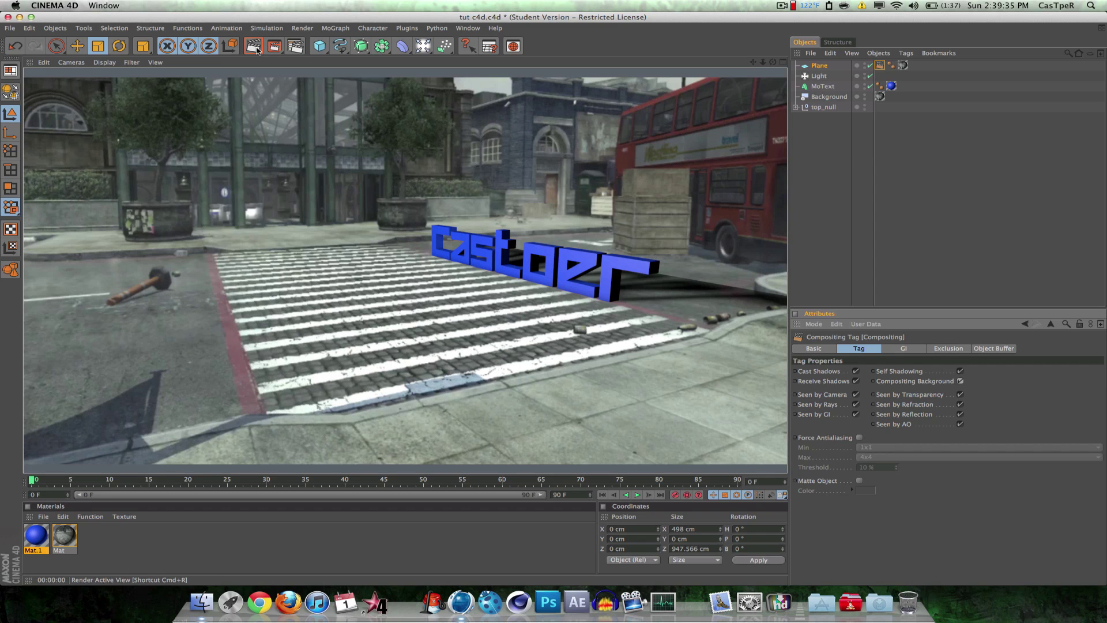
- Widen the Plane along X to 2148.119 cm across the street and re-render
left_click(698, 295)
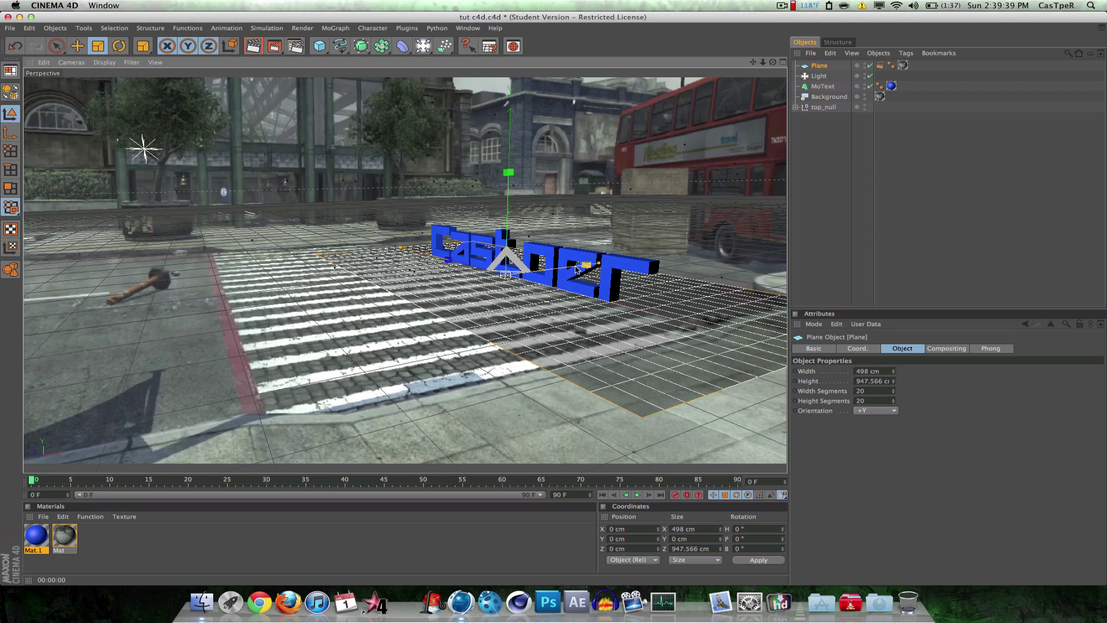
left_click_drag(603, 267, 781, 239)
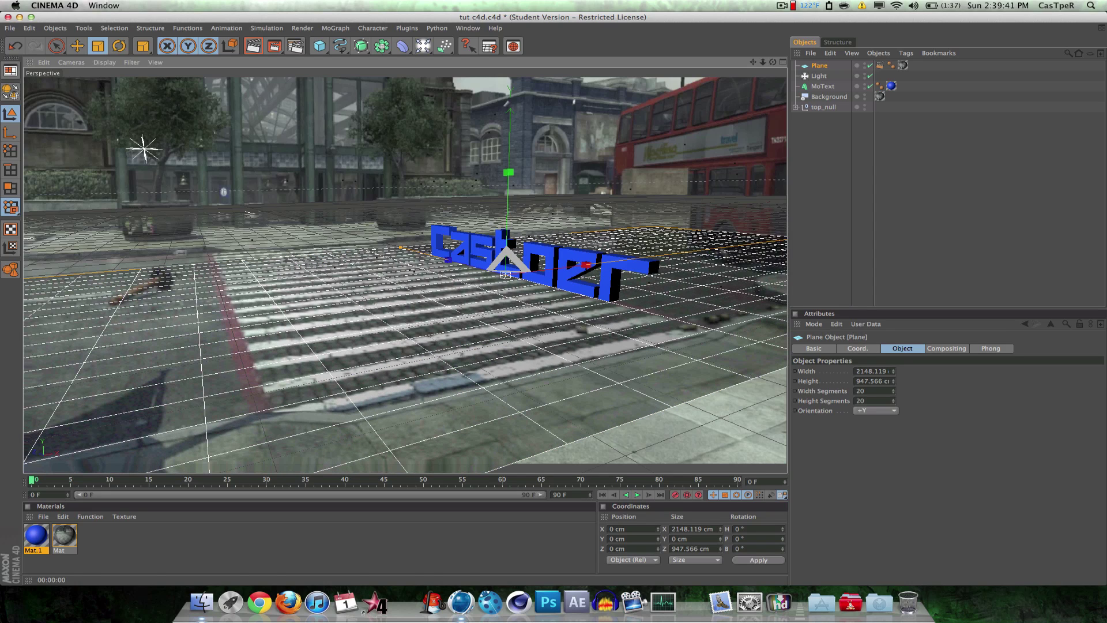
left_click(248, 52)
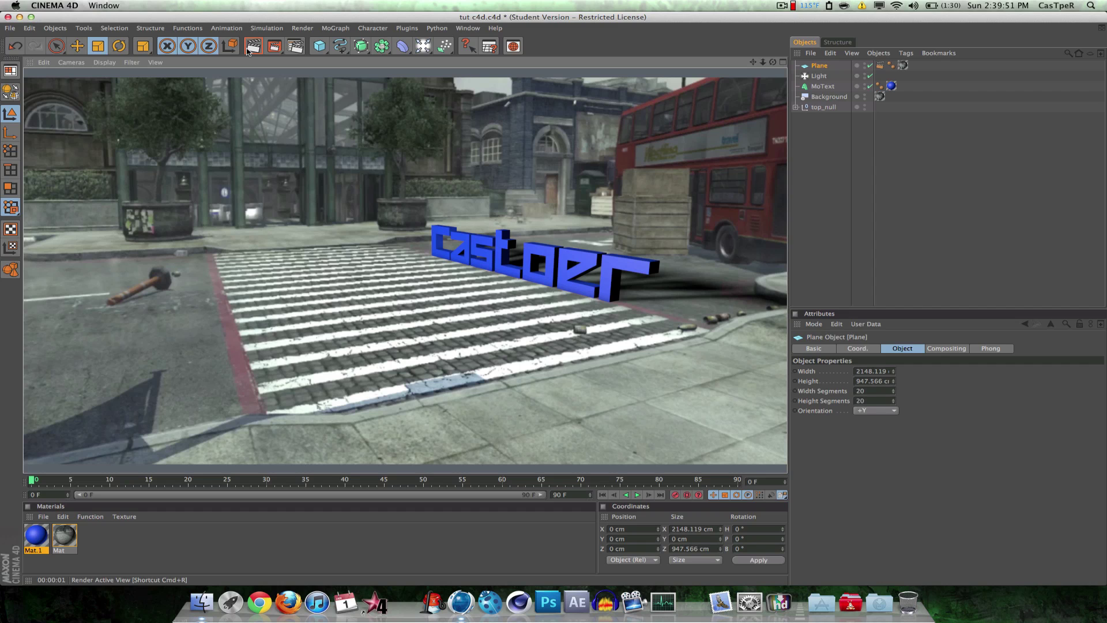
- Lower the Castper MoText to Y 18.171 cm, preview the render, then deselect it
left_click(547, 258)
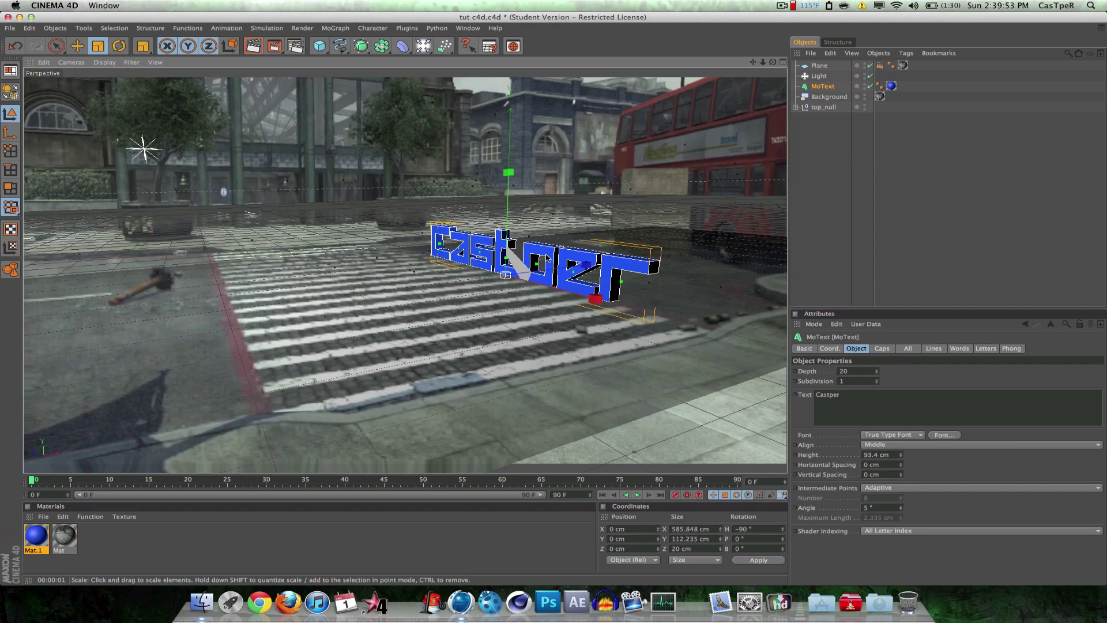
left_click(77, 46)
left_click_drag(507, 208, 507, 186)
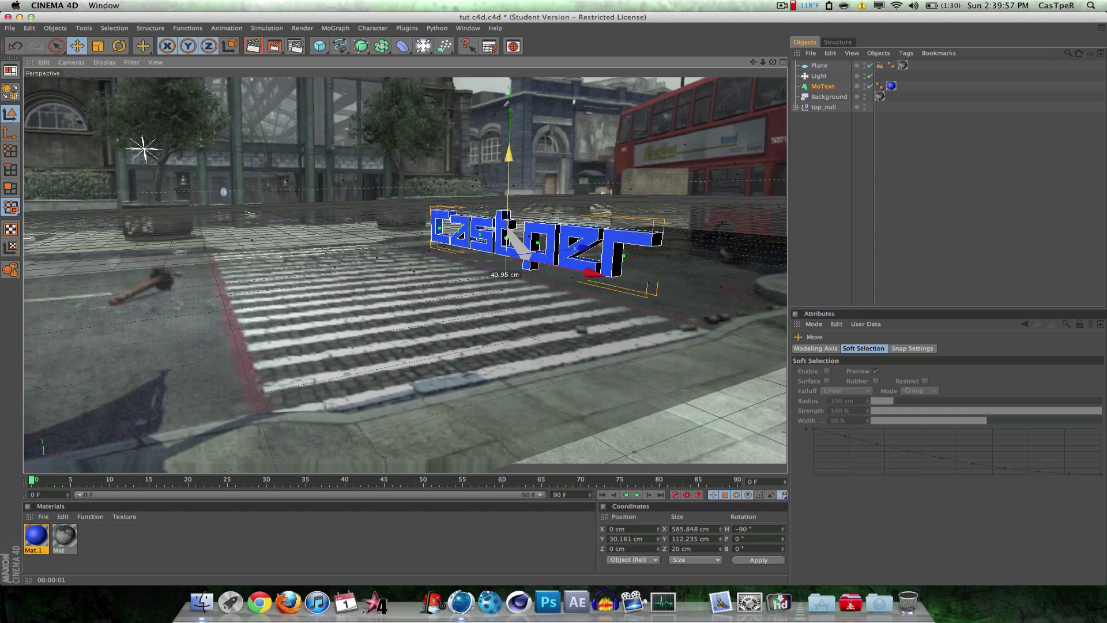
left_click_drag(508, 230, 508, 241)
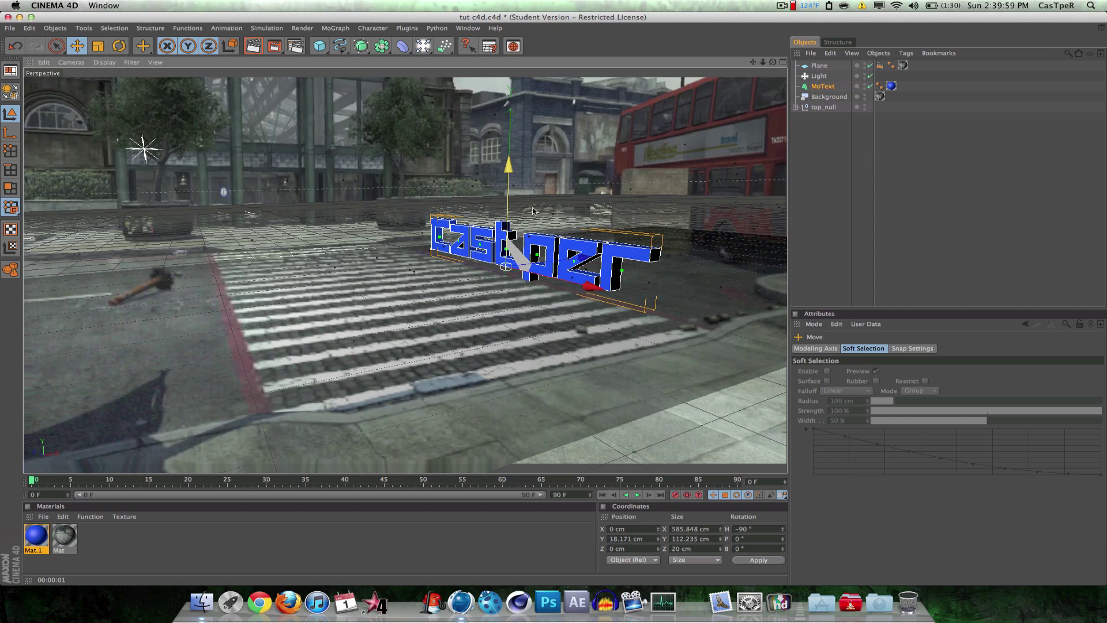
left_click(260, 47)
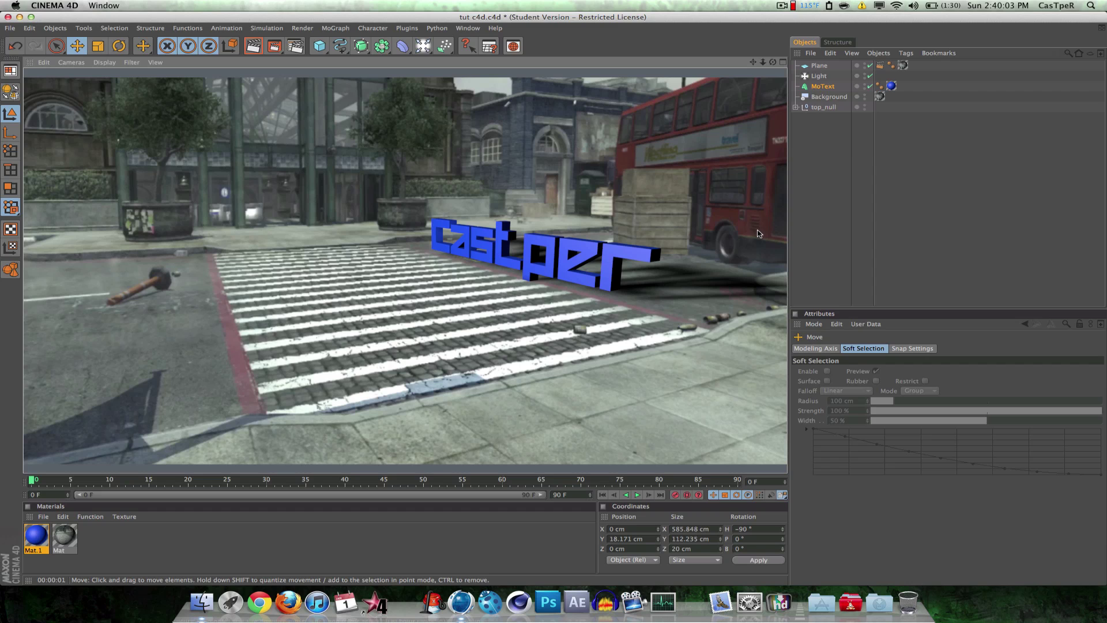
left_click(902, 252)
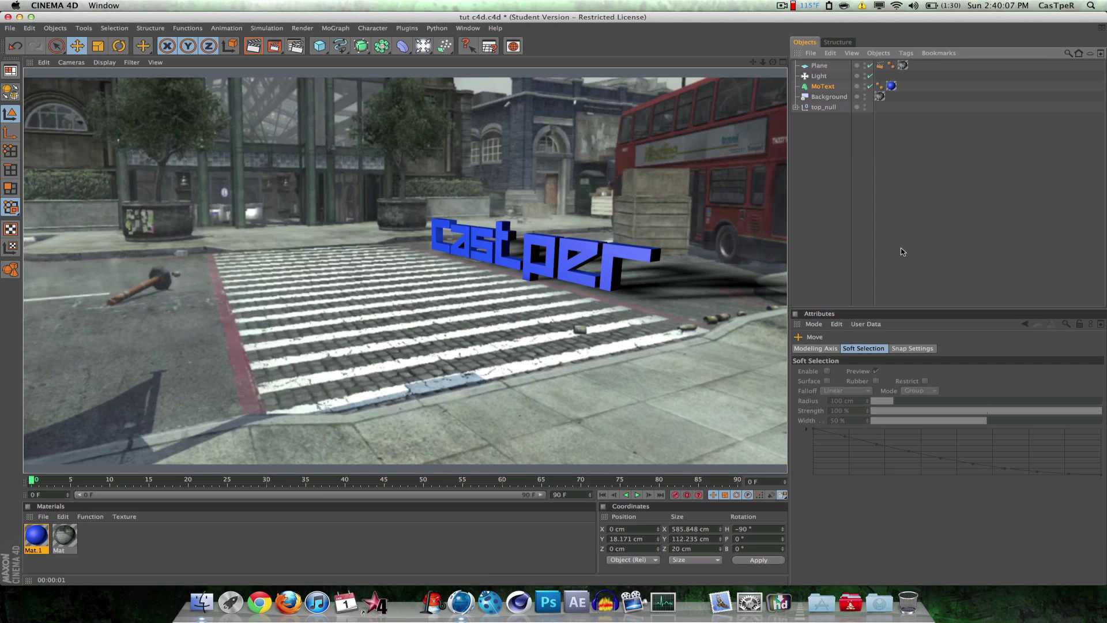
left_click(109, 555)
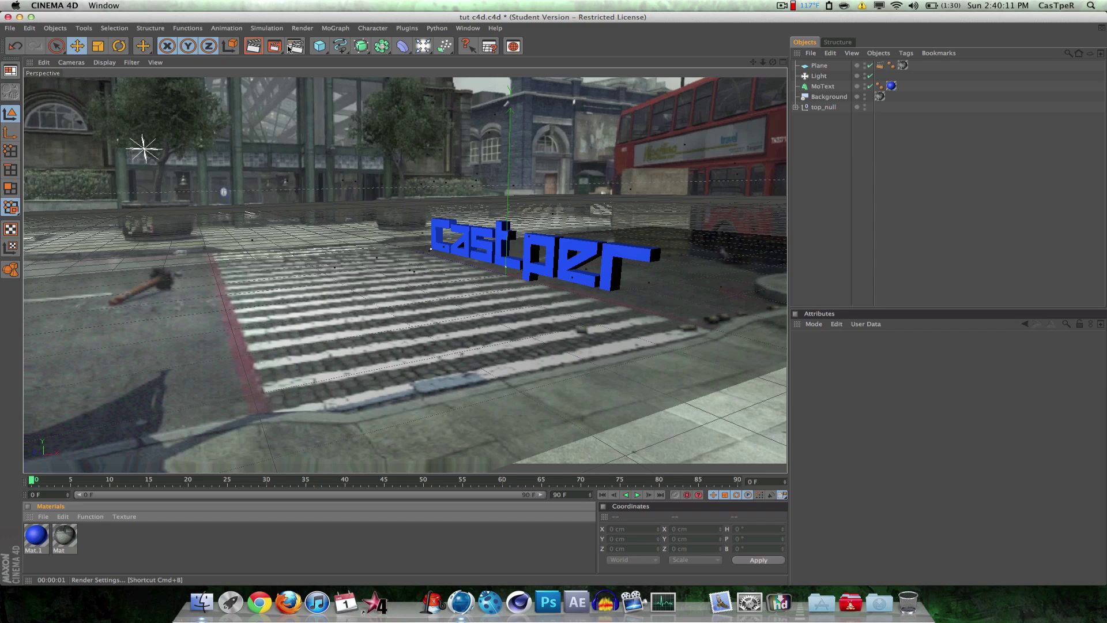
- Add Ambient Occlusion and Global Illumination effects in Render Settings
left_click(296, 46)
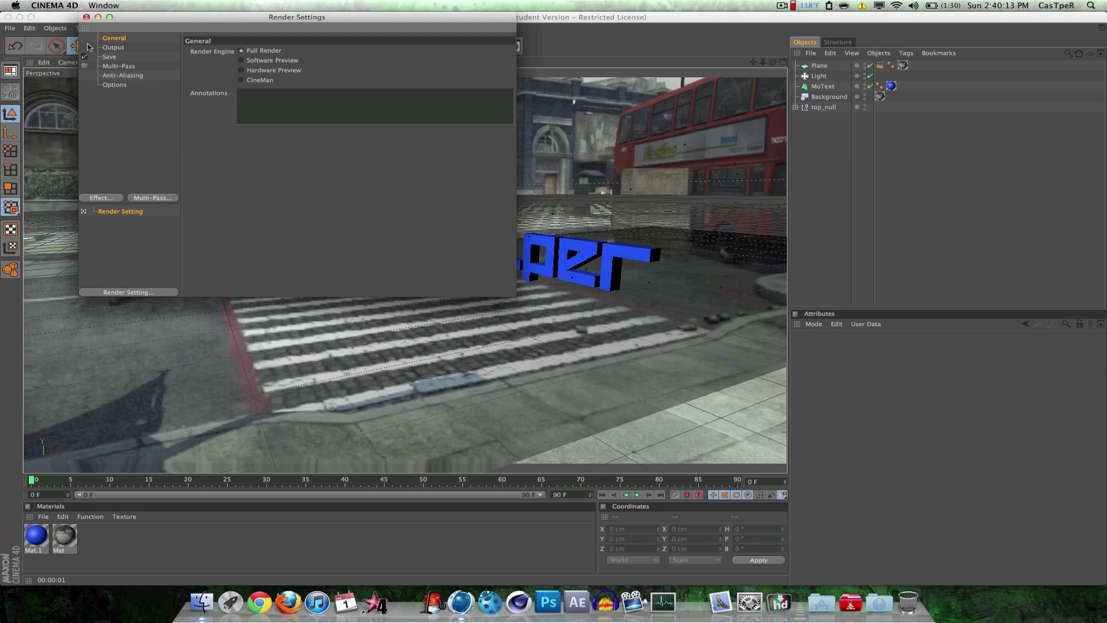
left_click_drag(137, 22, 406, 84)
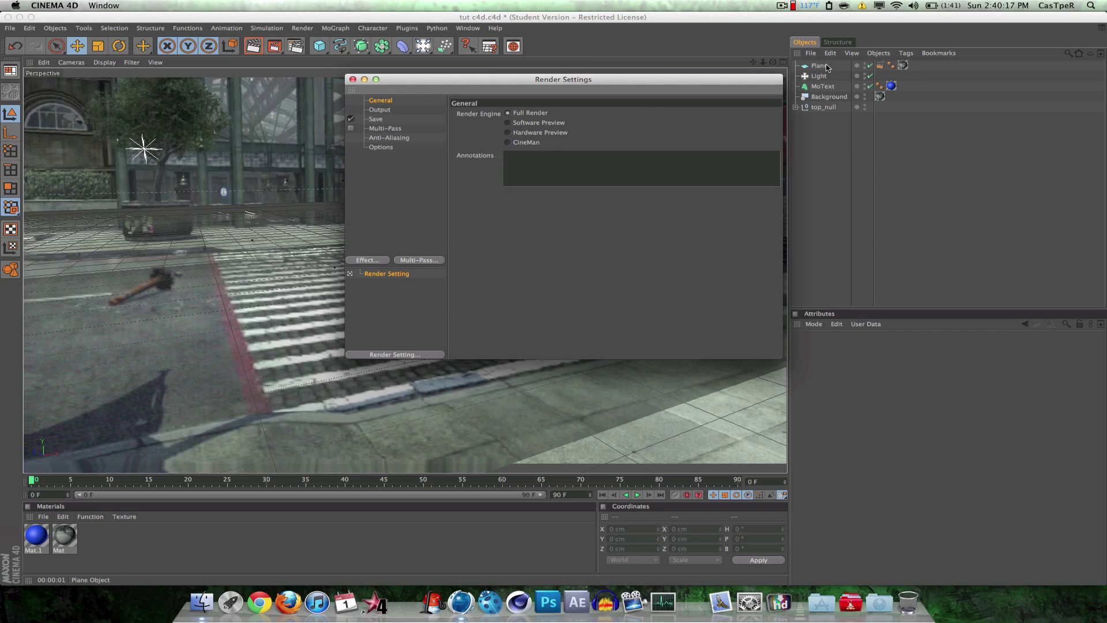
left_click(381, 261)
left_click(419, 323)
left_click(372, 261)
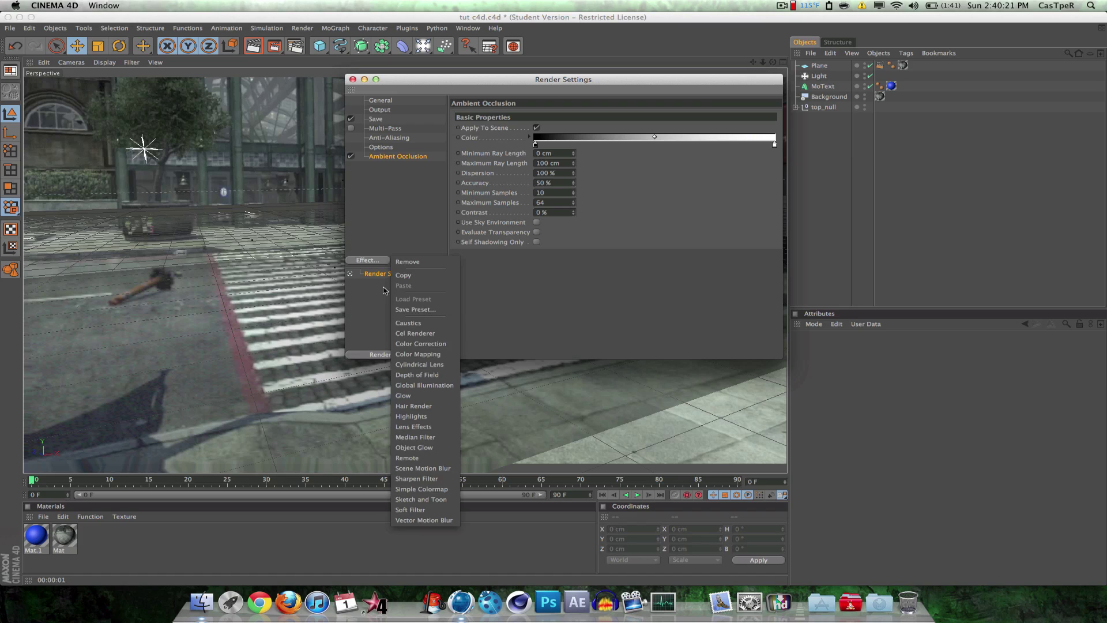
left_click(443, 385)
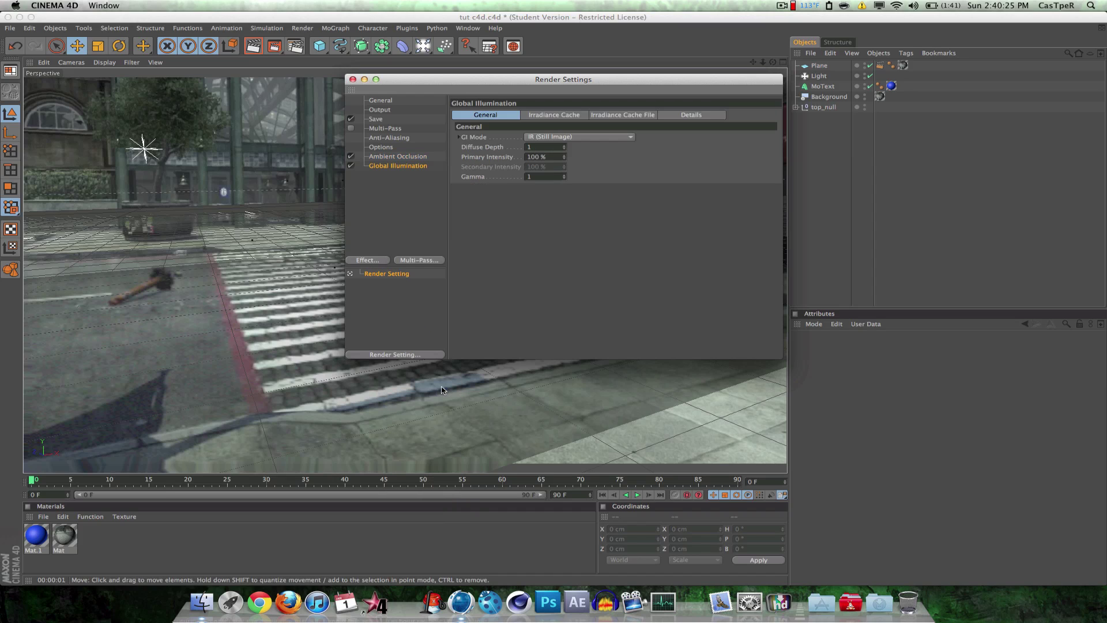
- Set Stochastic Samples to High, raise Record Density, and set GI Mode to IR + QMC (Full Animation)
left_click(555, 115)
left_click(558, 140)
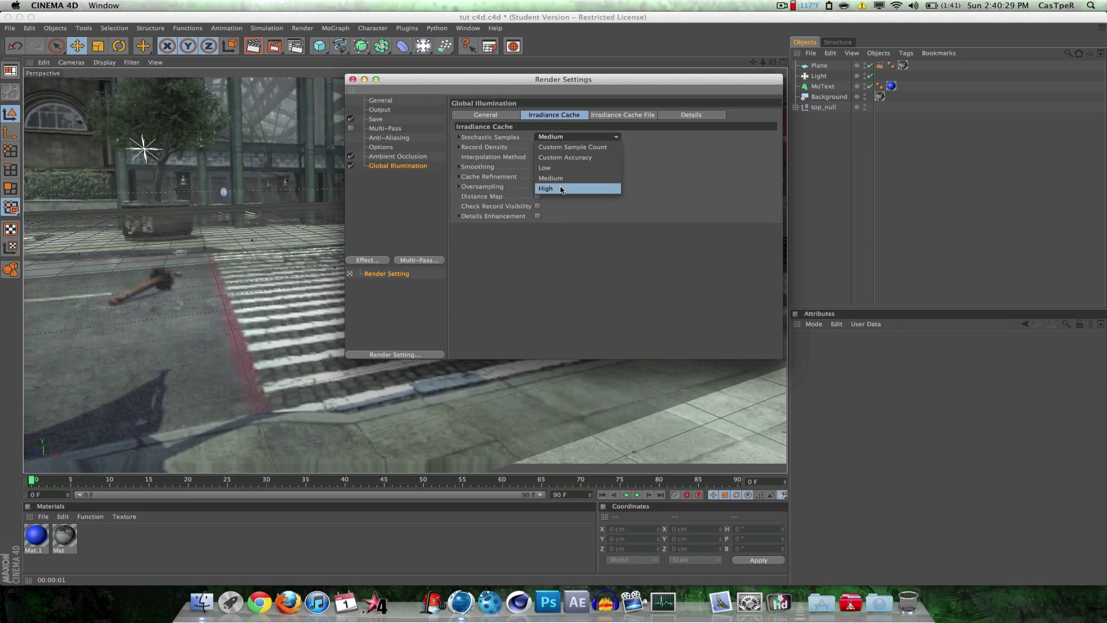
left_click(561, 189)
left_click(557, 148)
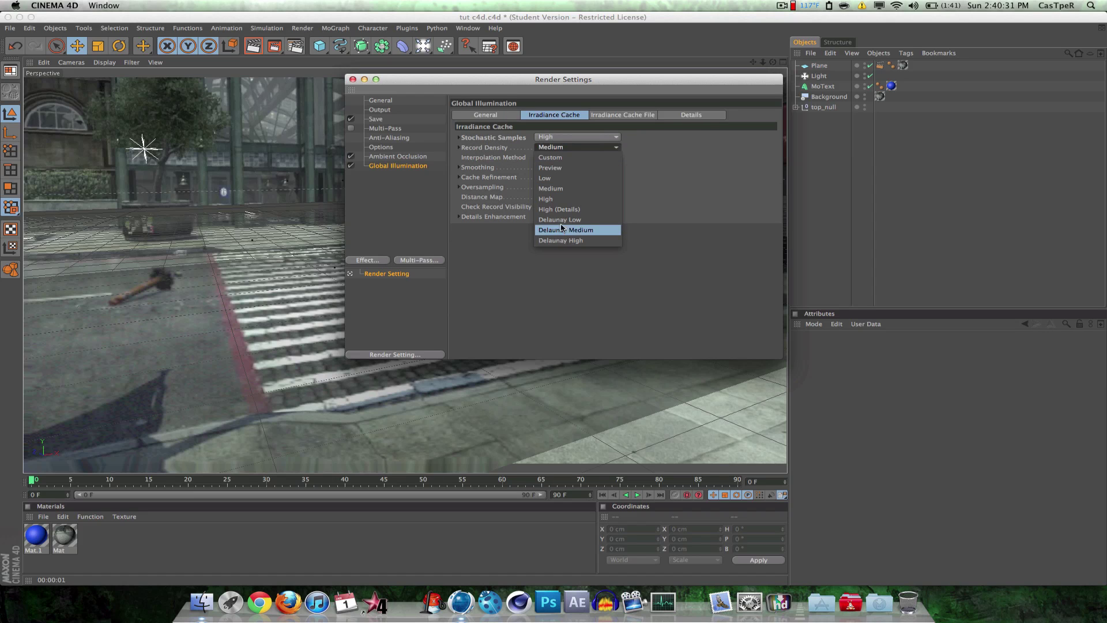
left_click(560, 205)
left_click(510, 117)
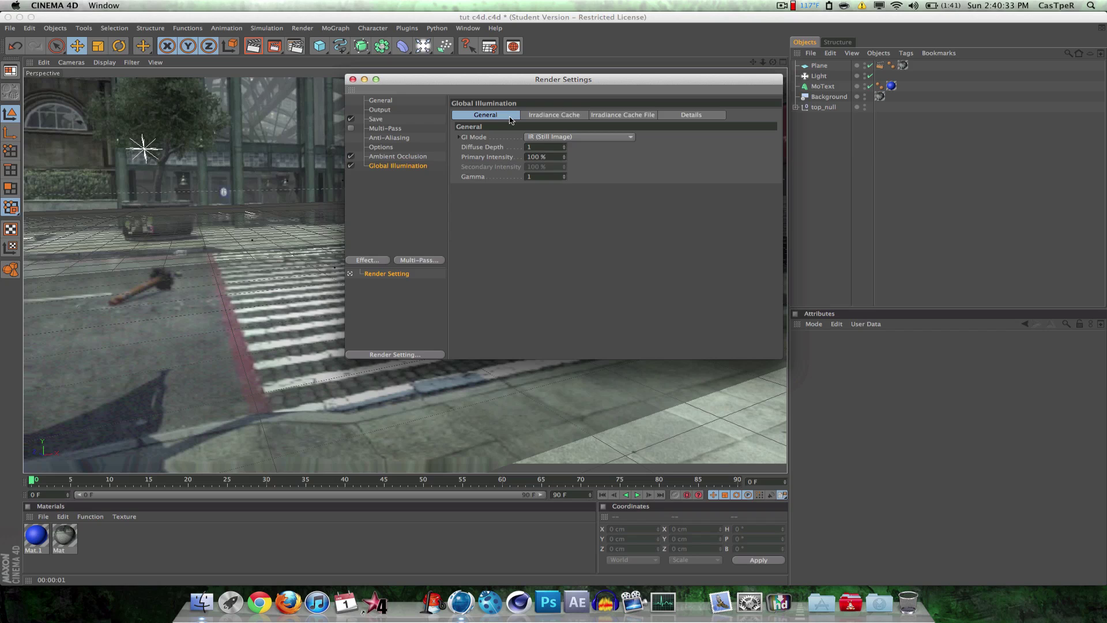
left_click(560, 138)
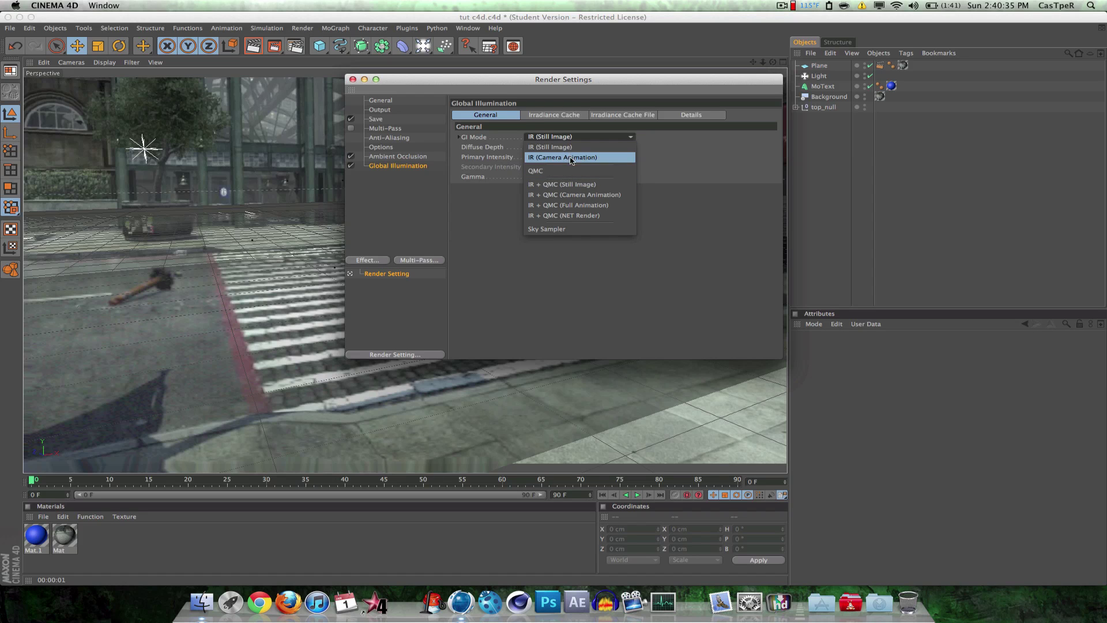
left_click(595, 211)
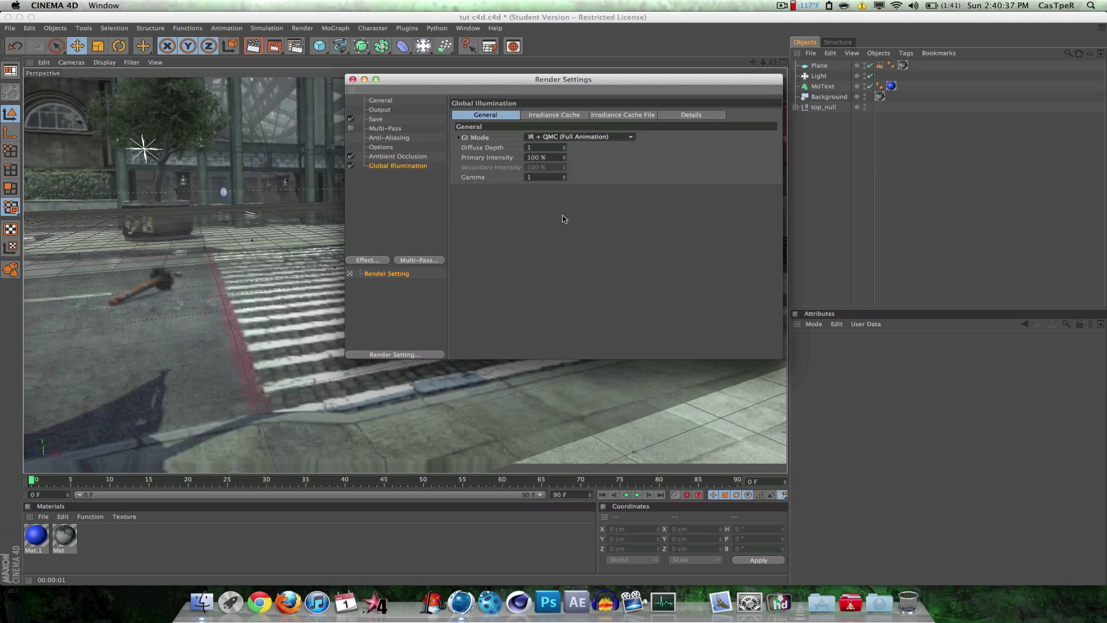
left_click(375, 118)
- Keep TIFF (PSD Layers) output and Geometry anti-aliasing, then close Render Settings
left_click(587, 143)
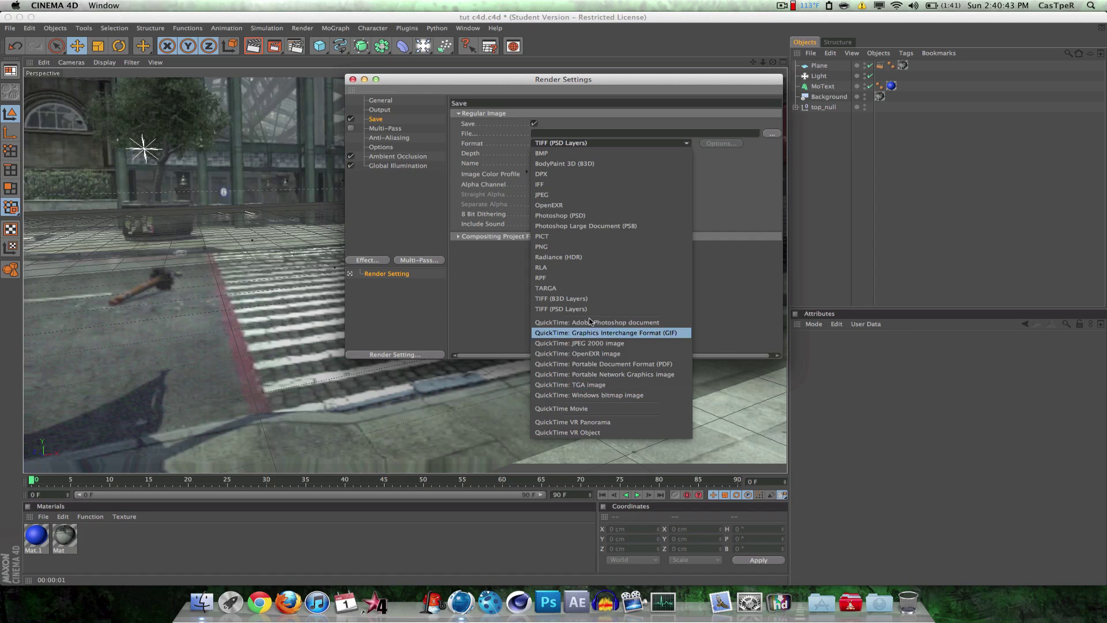
left_click(715, 324)
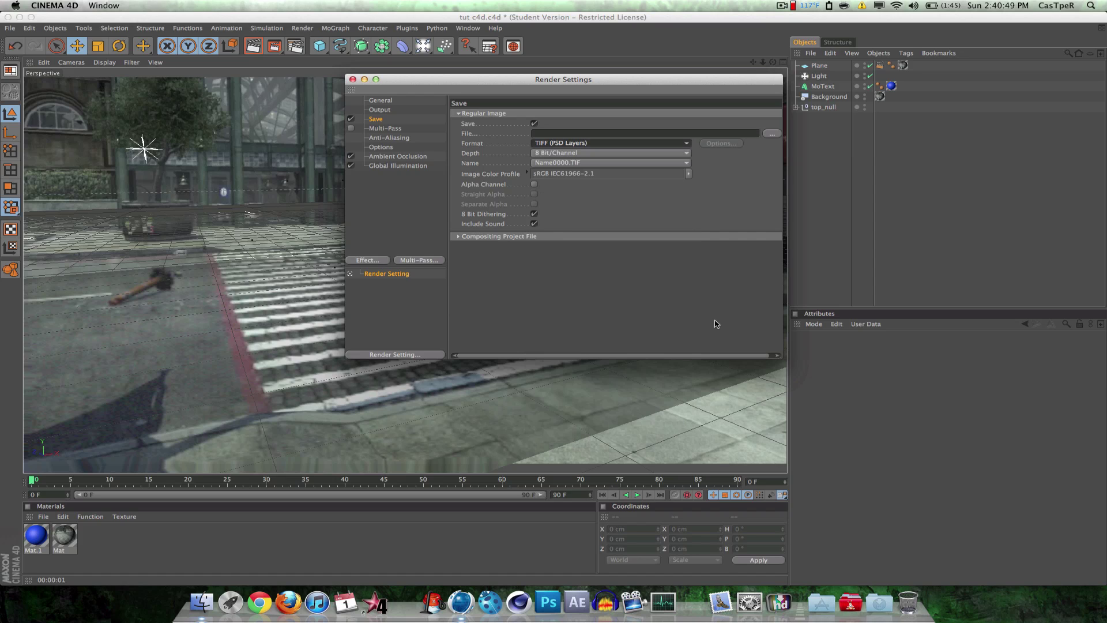
left_click(389, 138)
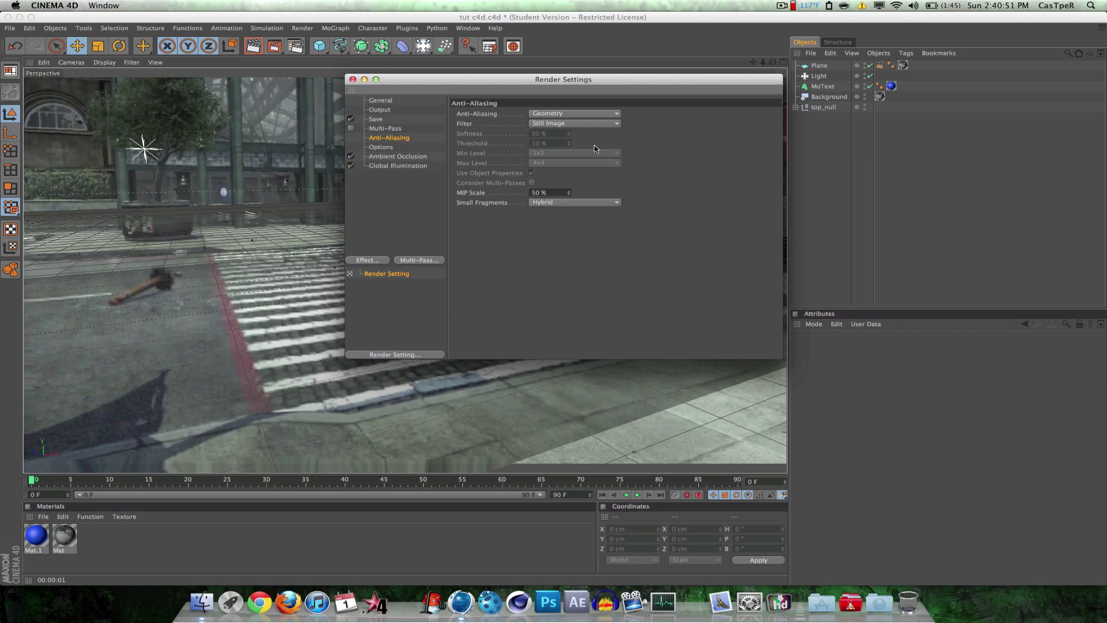
left_click(584, 115)
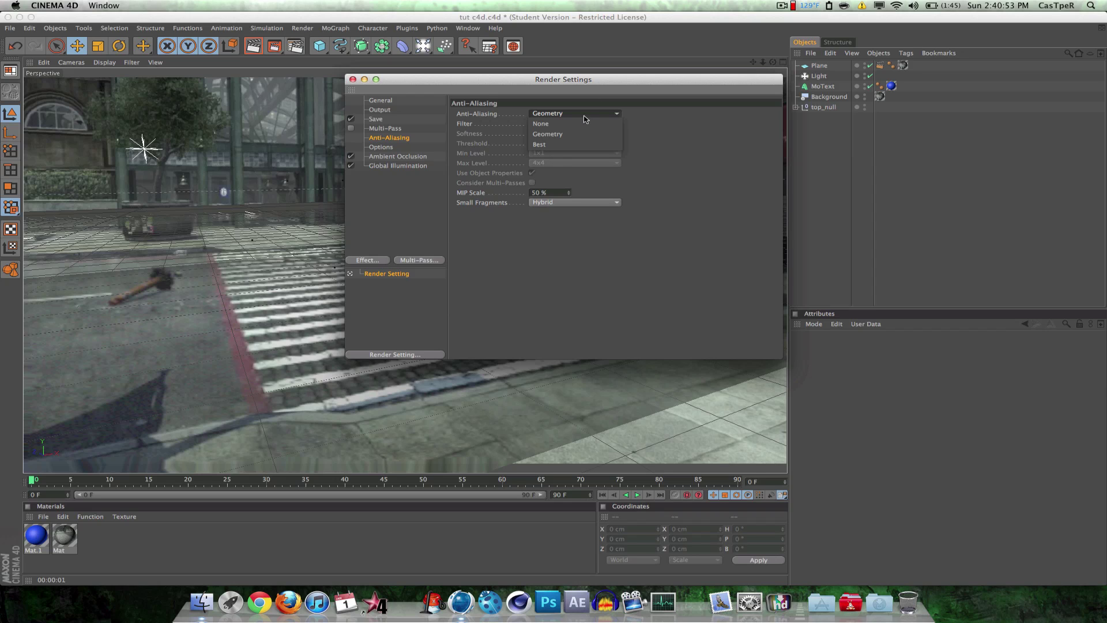
left_click(584, 120)
left_click(381, 101)
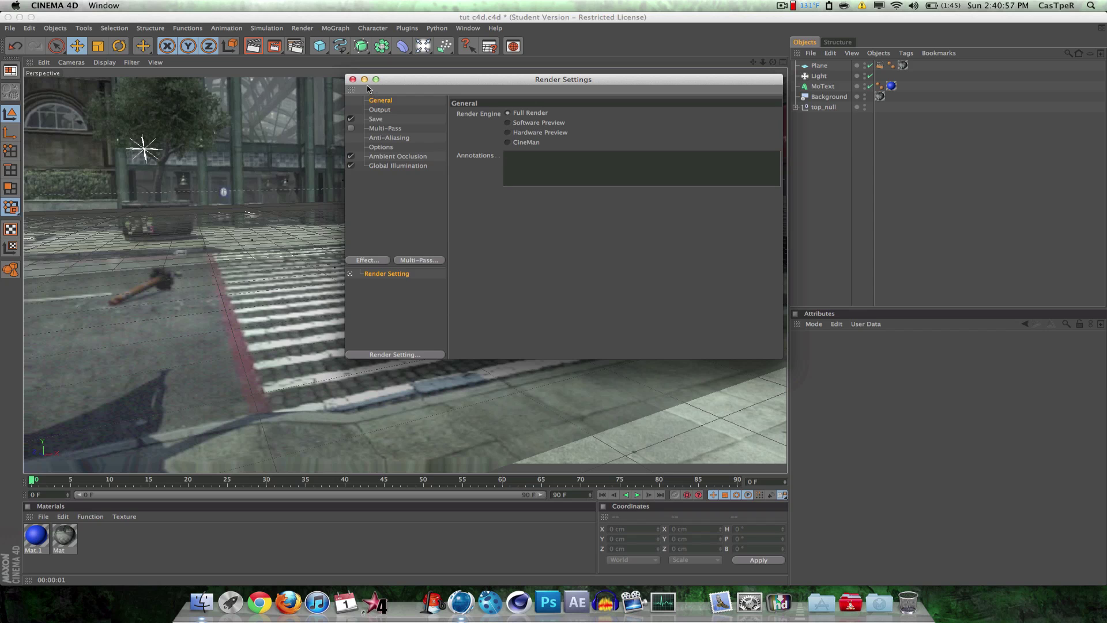
left_click(353, 79)
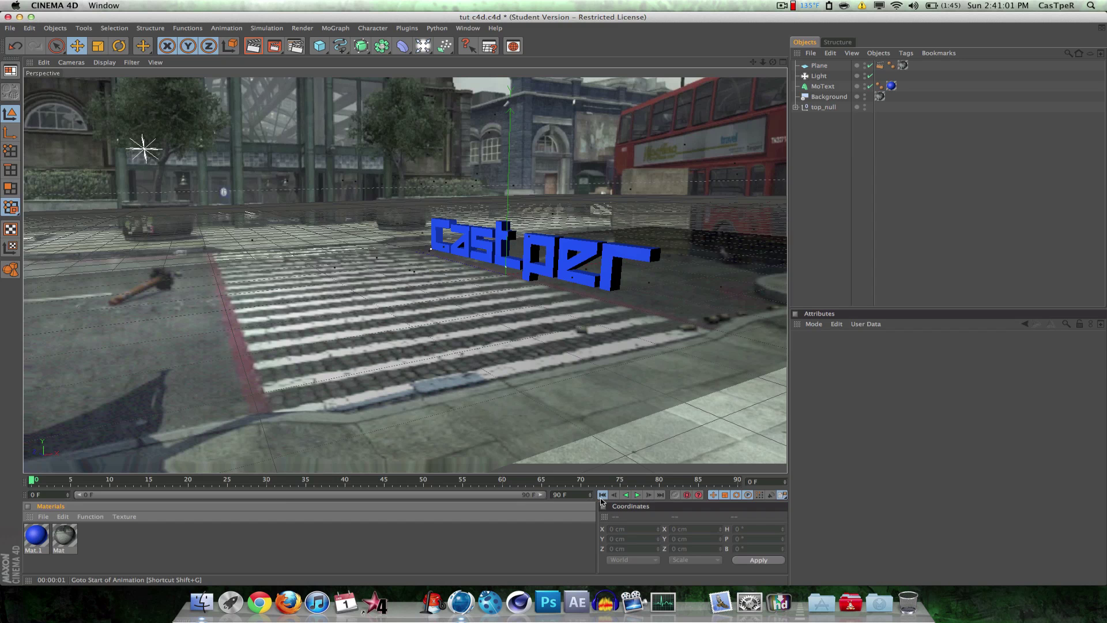
- Play the animation to frame 50 and render it in the viewport
left_click(637, 495)
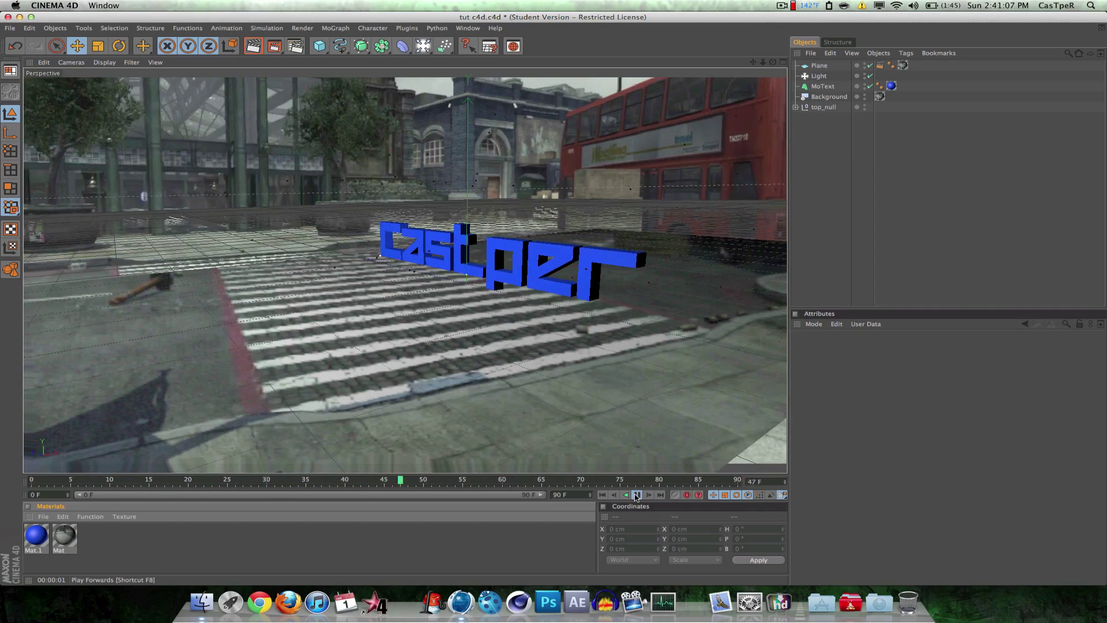
left_click(637, 495)
left_click(255, 49)
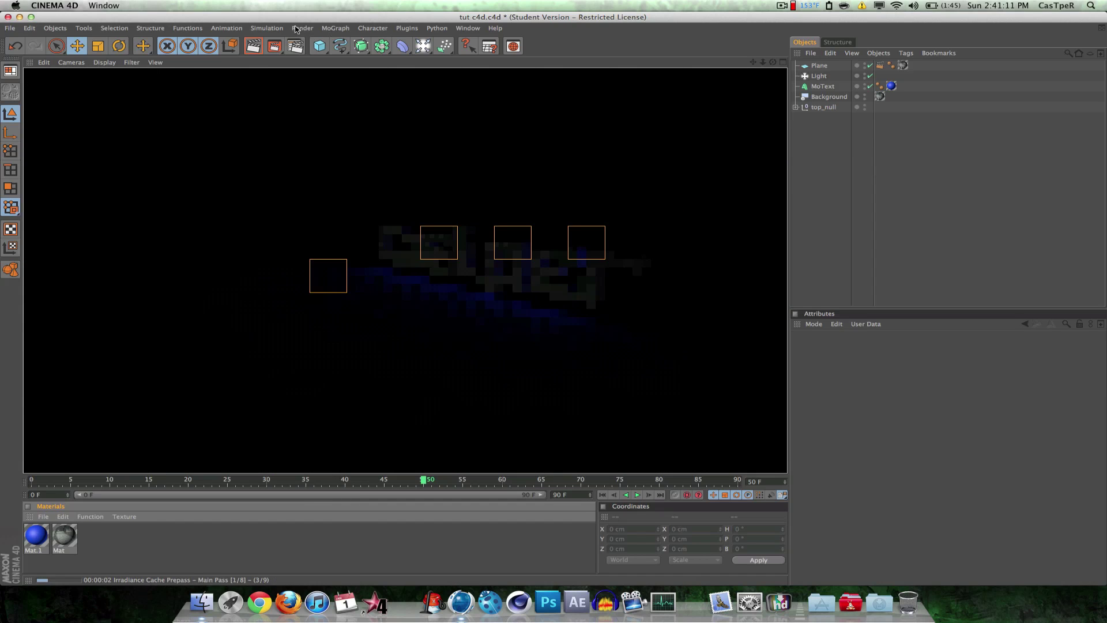
- Disable Global Illumination, start then abort a Picture Viewer render, and minimize Render Settings
key("super+b")
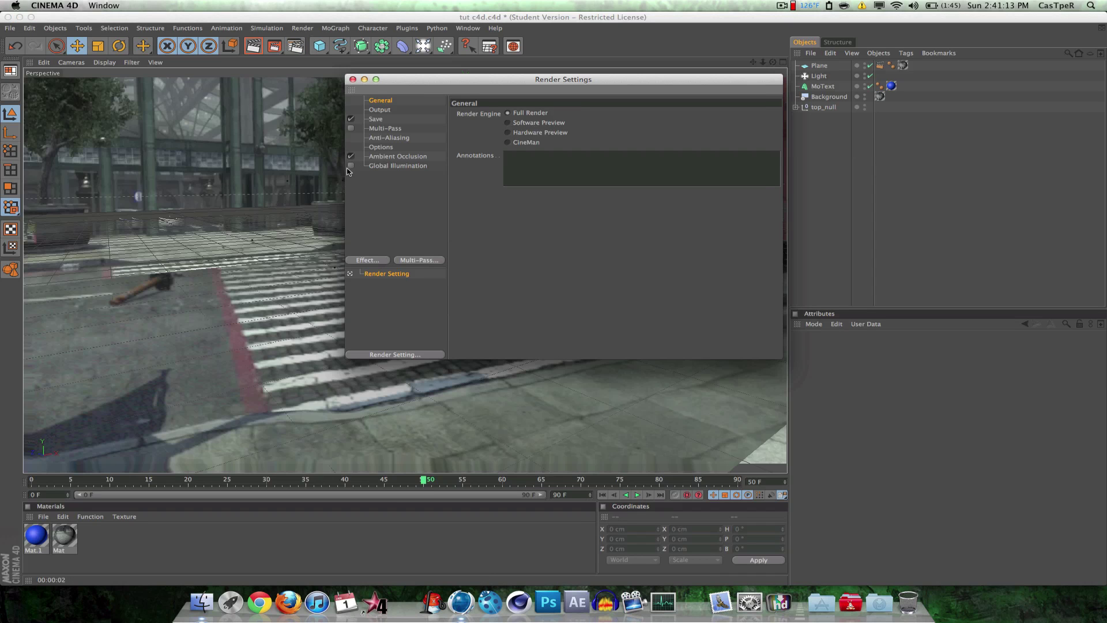
left_click(352, 89)
left_click(353, 82)
left_click(274, 46)
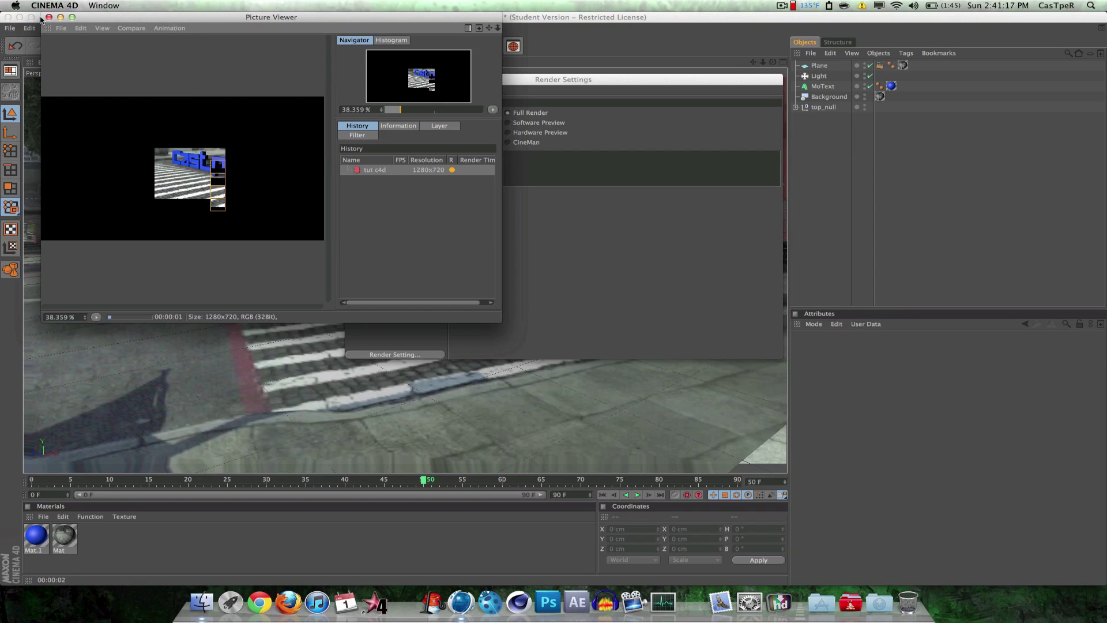
left_click(49, 16)
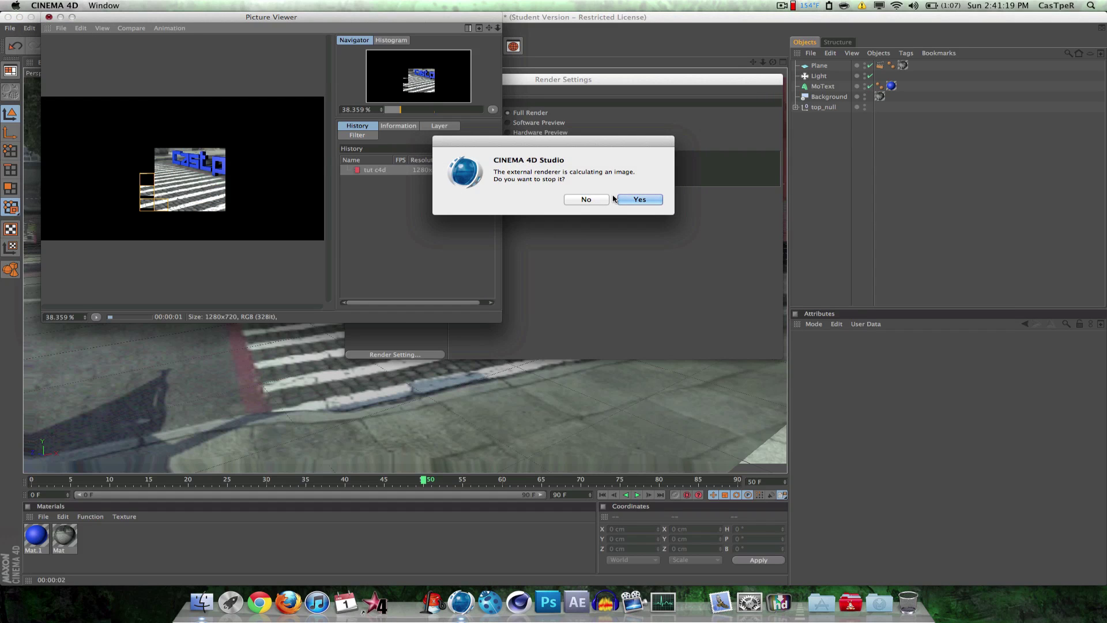
left_click(640, 201)
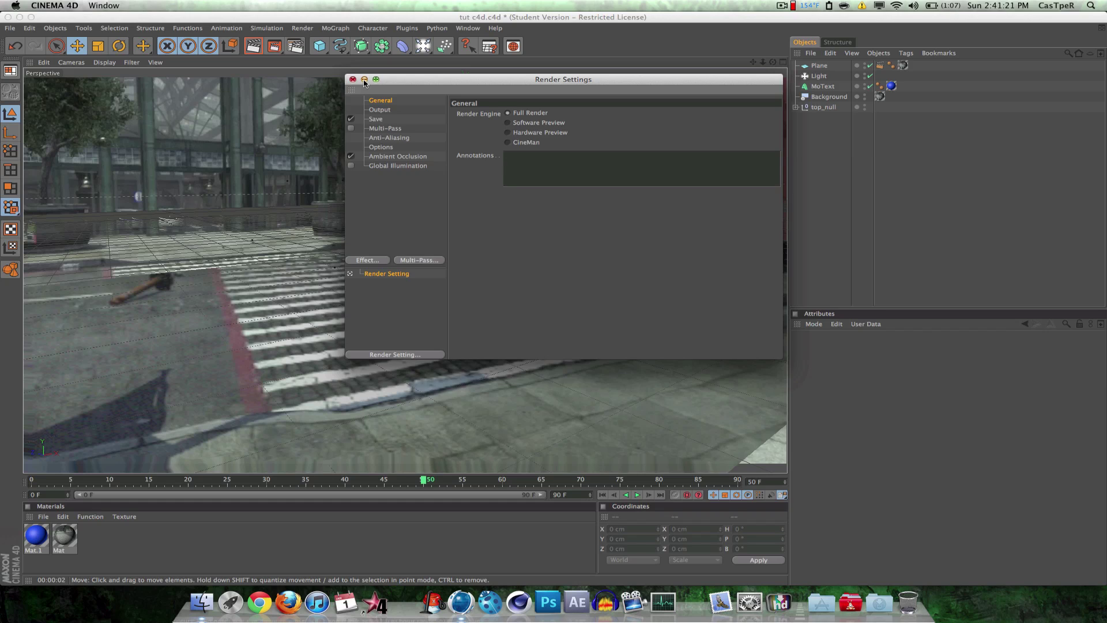
left_click(364, 79)
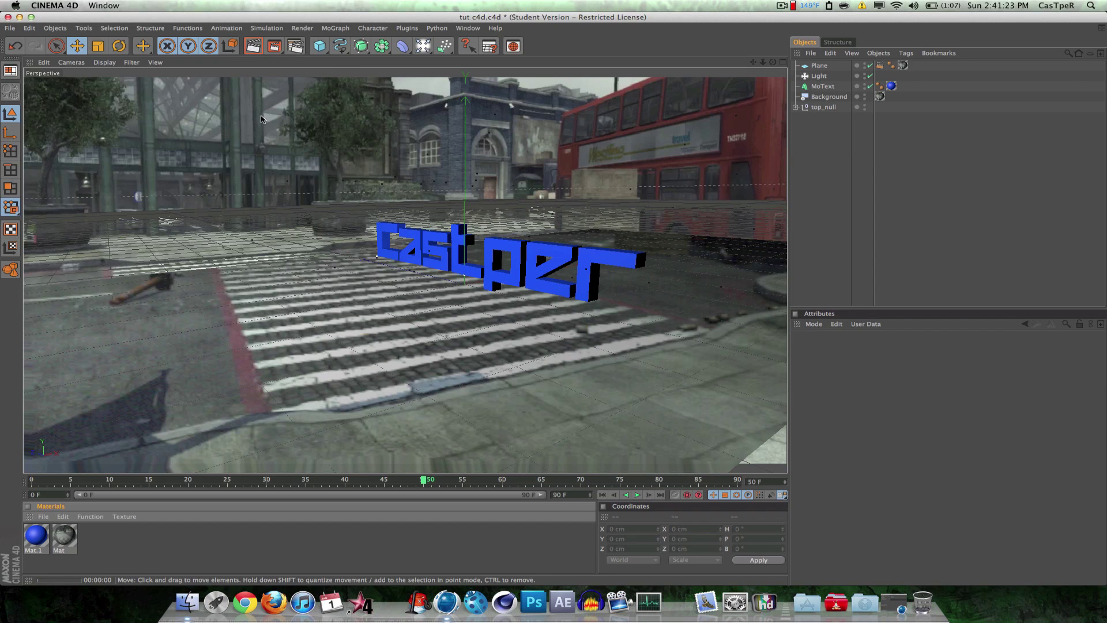
- Render frame 50 in the viewport with Cmd+R to preview the Castper text's shadow
key("super+r")
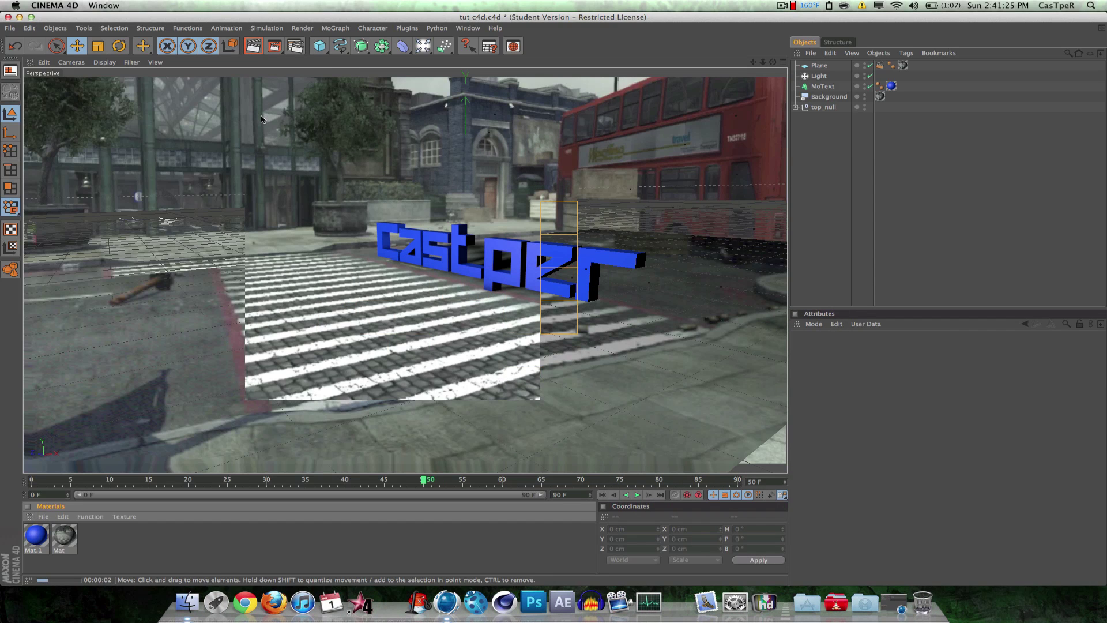